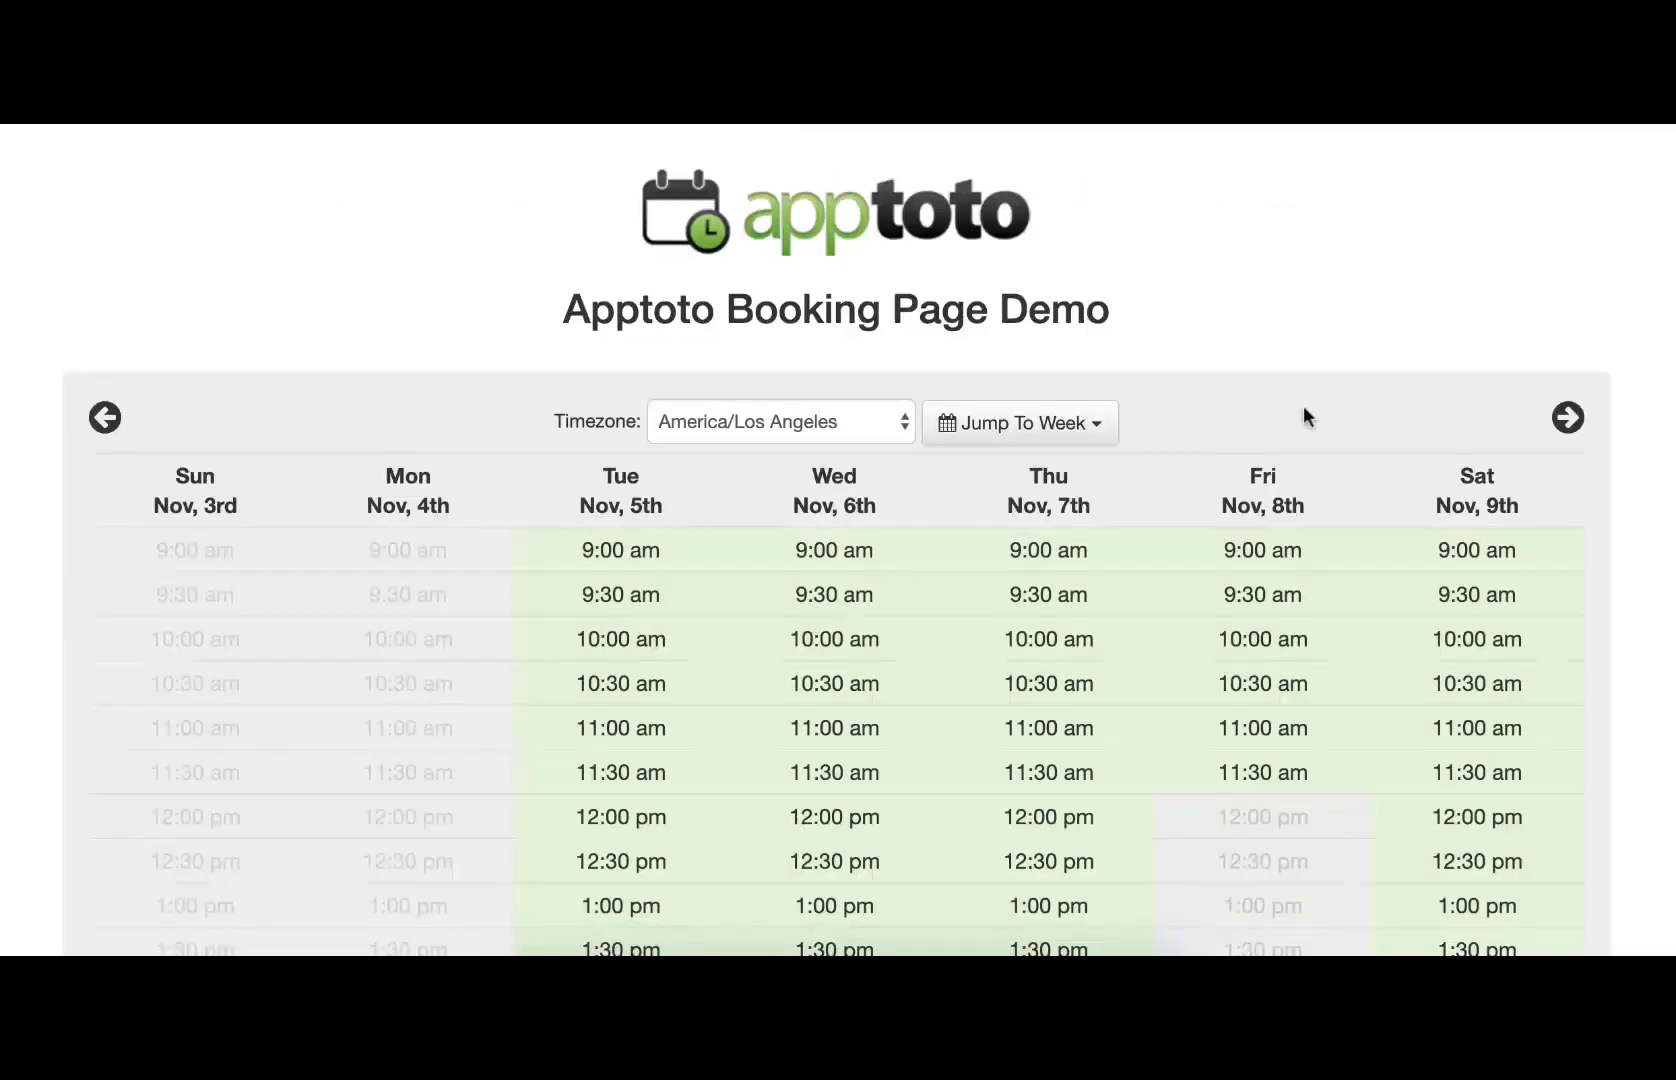
Pick the Friday Nov 8 9:00 AM slot and verify the mobile phone with the SMS code.
scroll(1303, 409, down, 3)
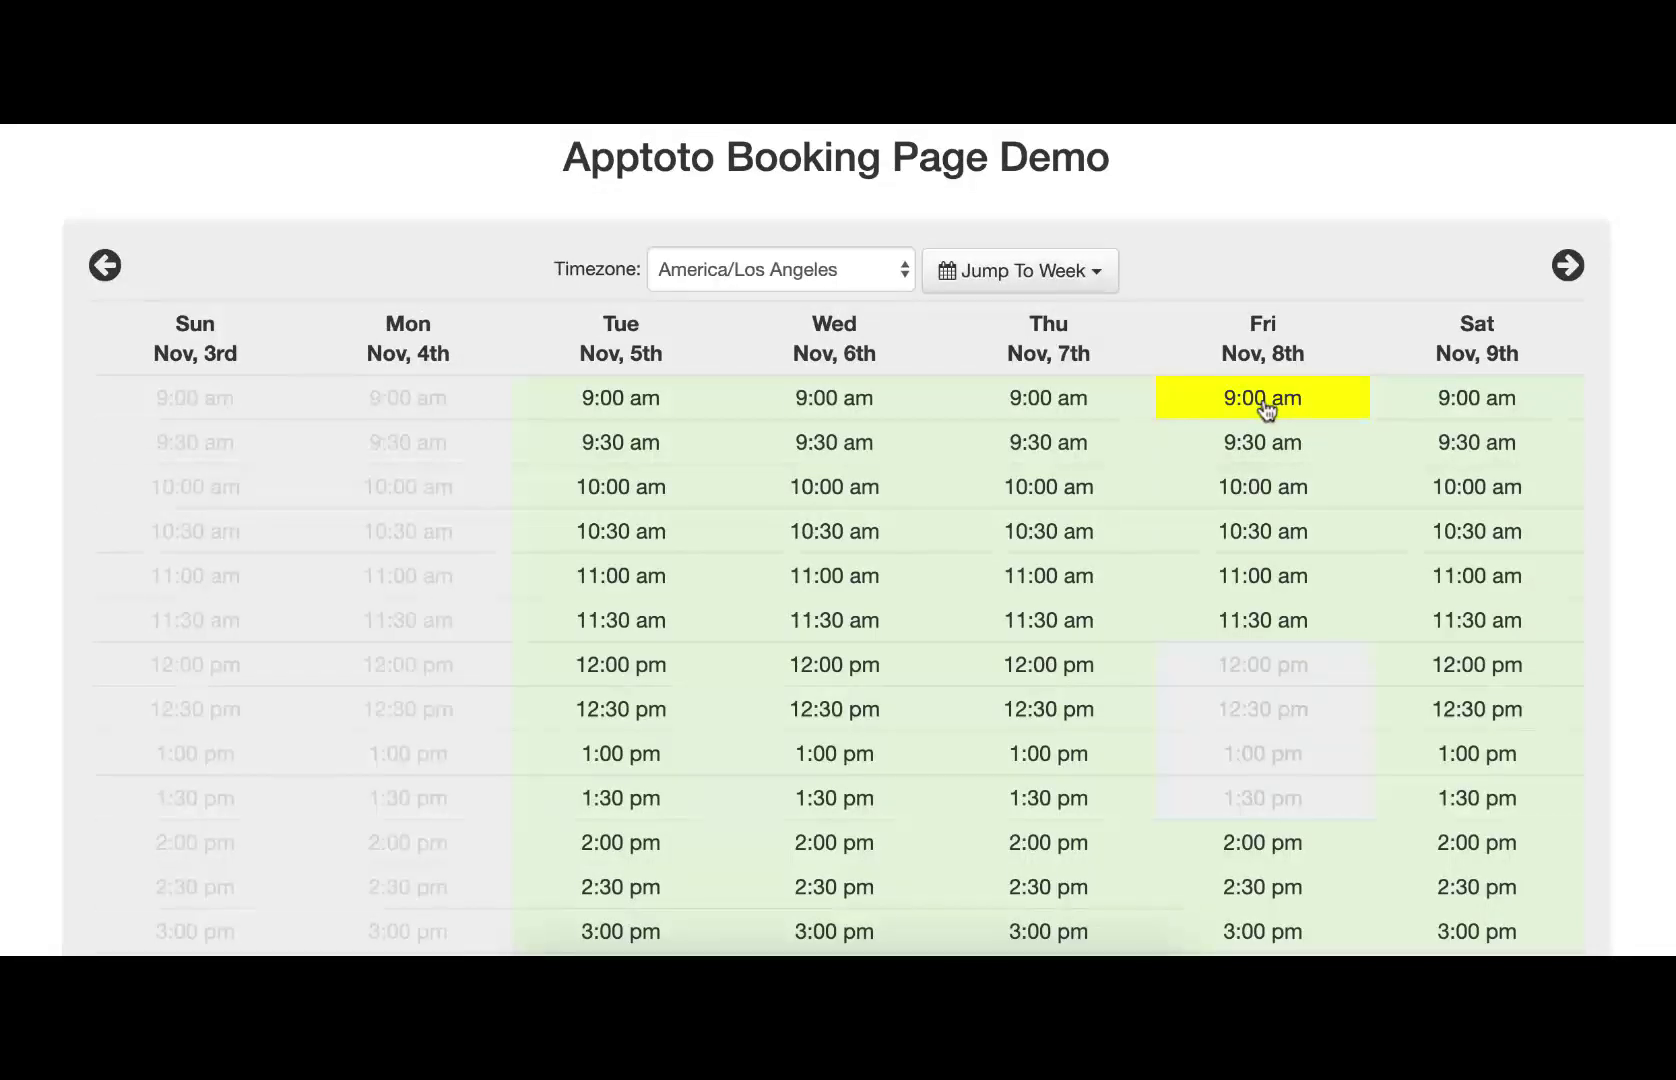
click(1263, 402)
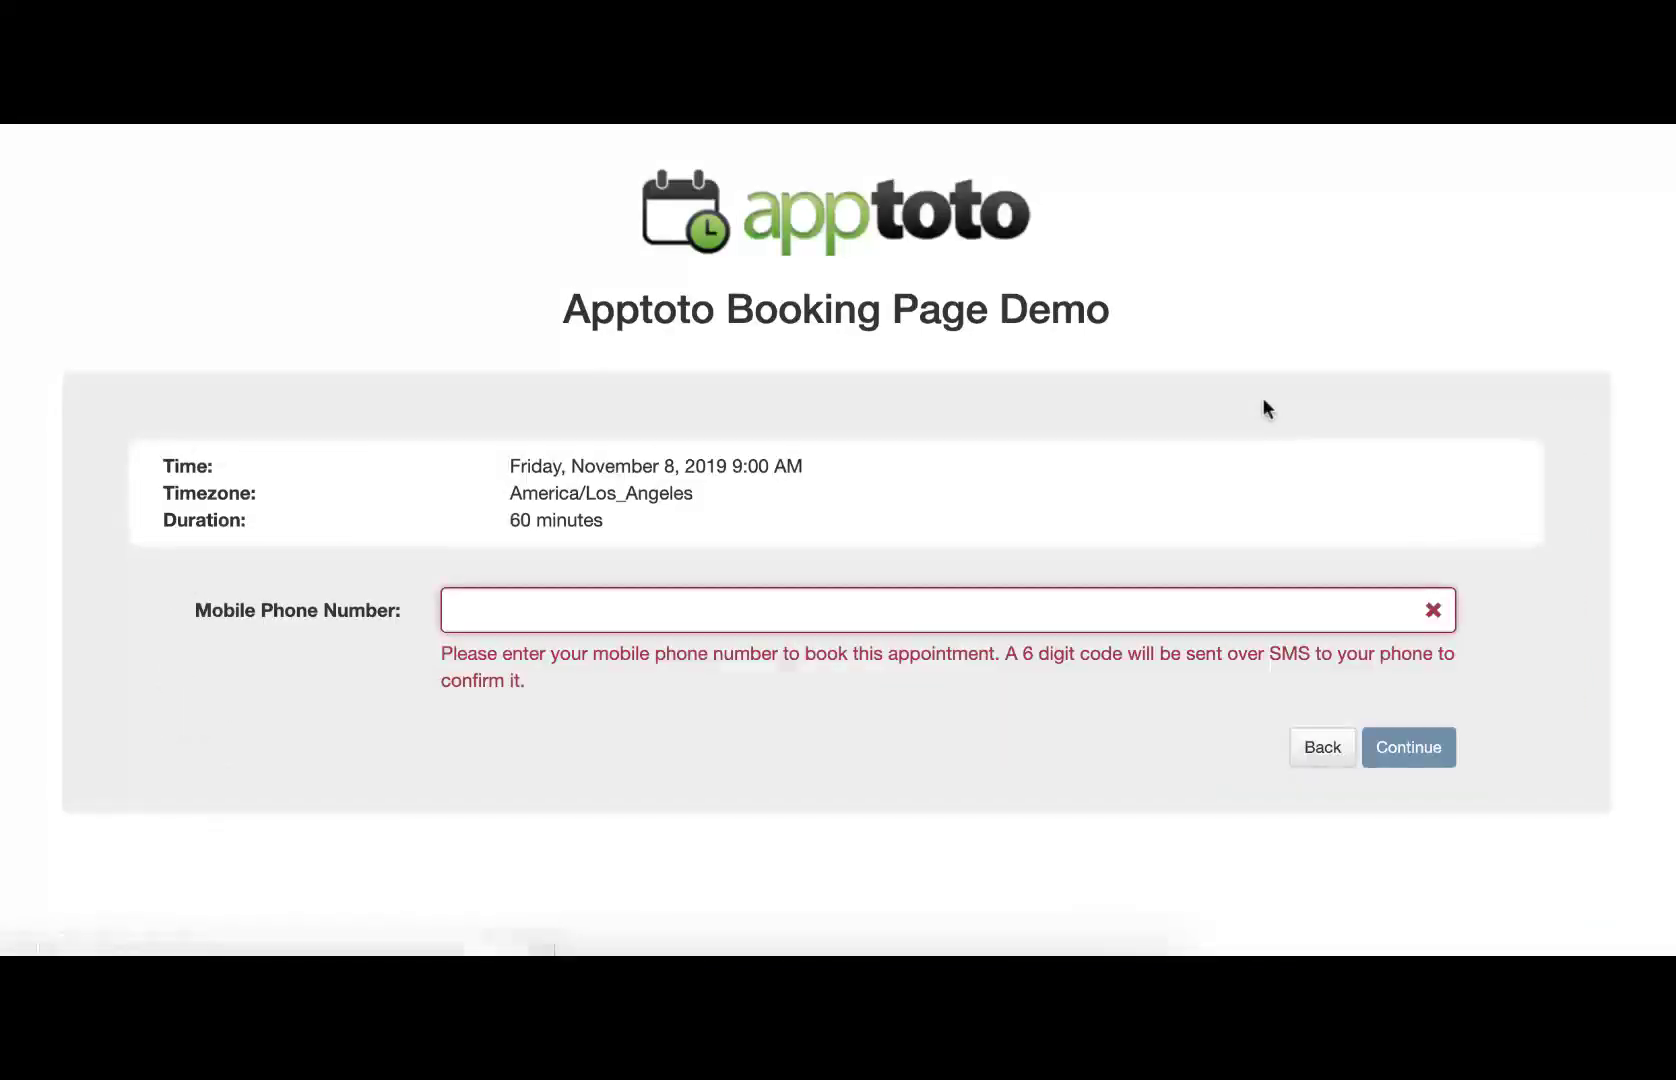
key(ctrl+v)
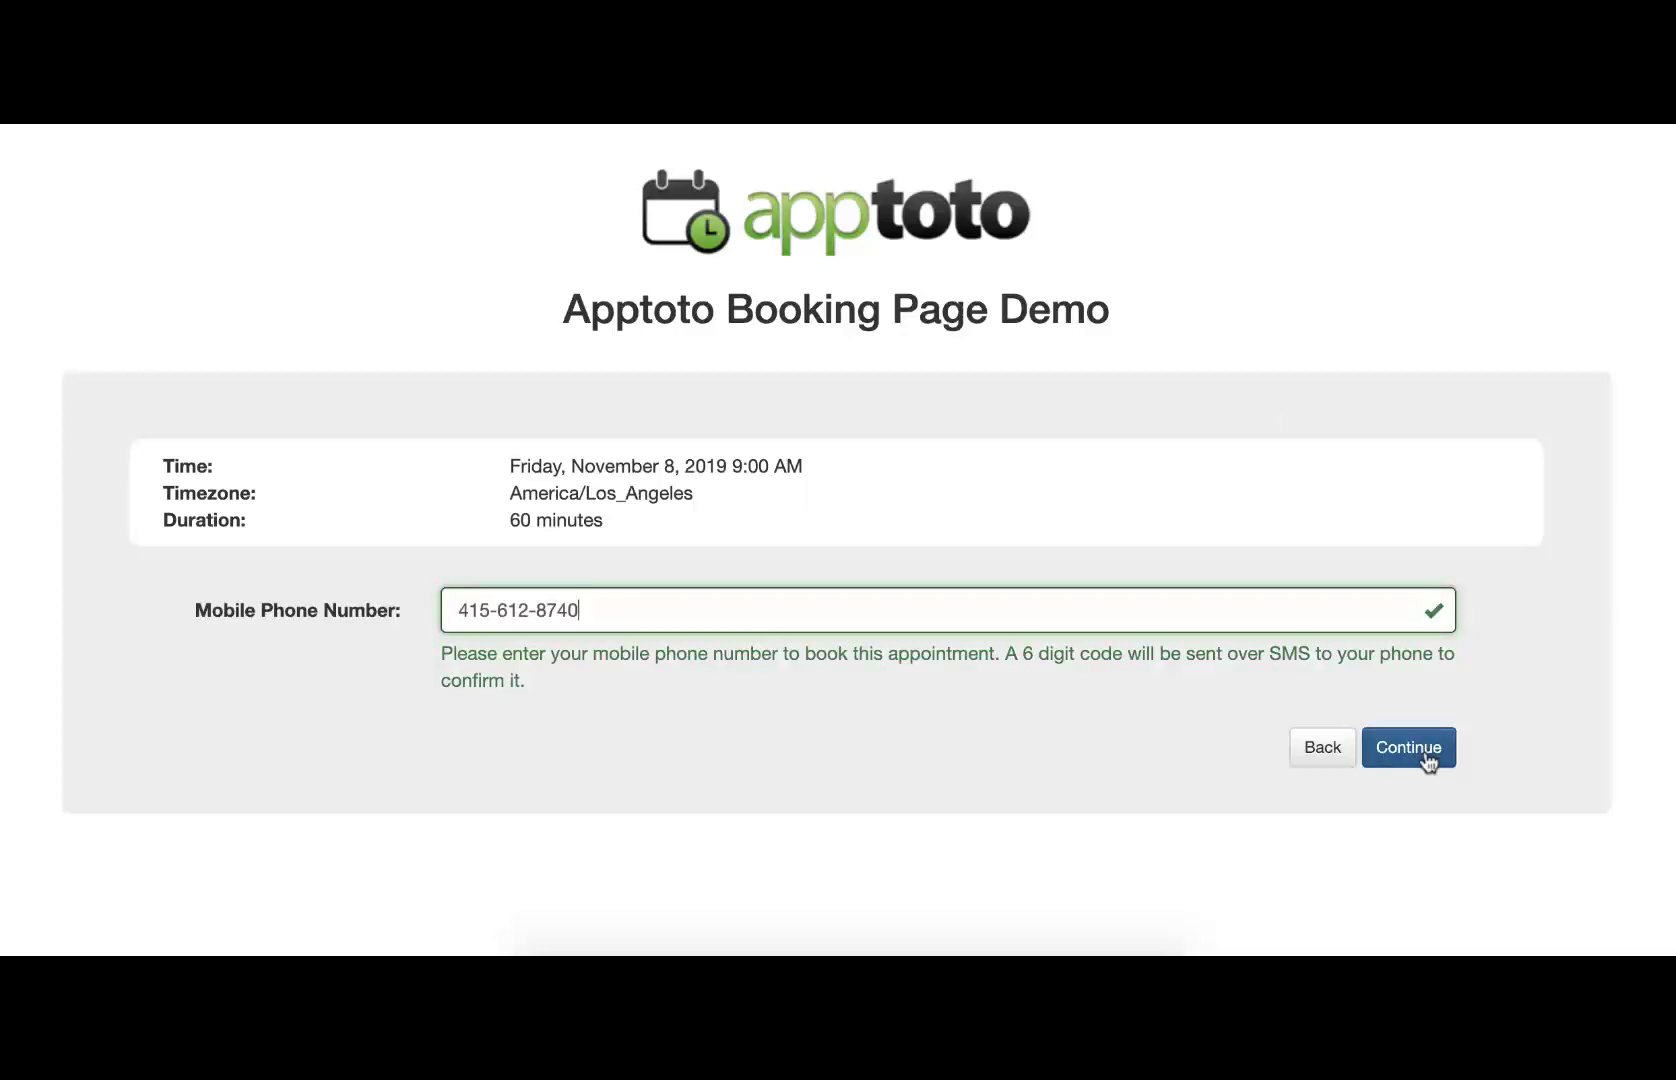
click(1426, 757)
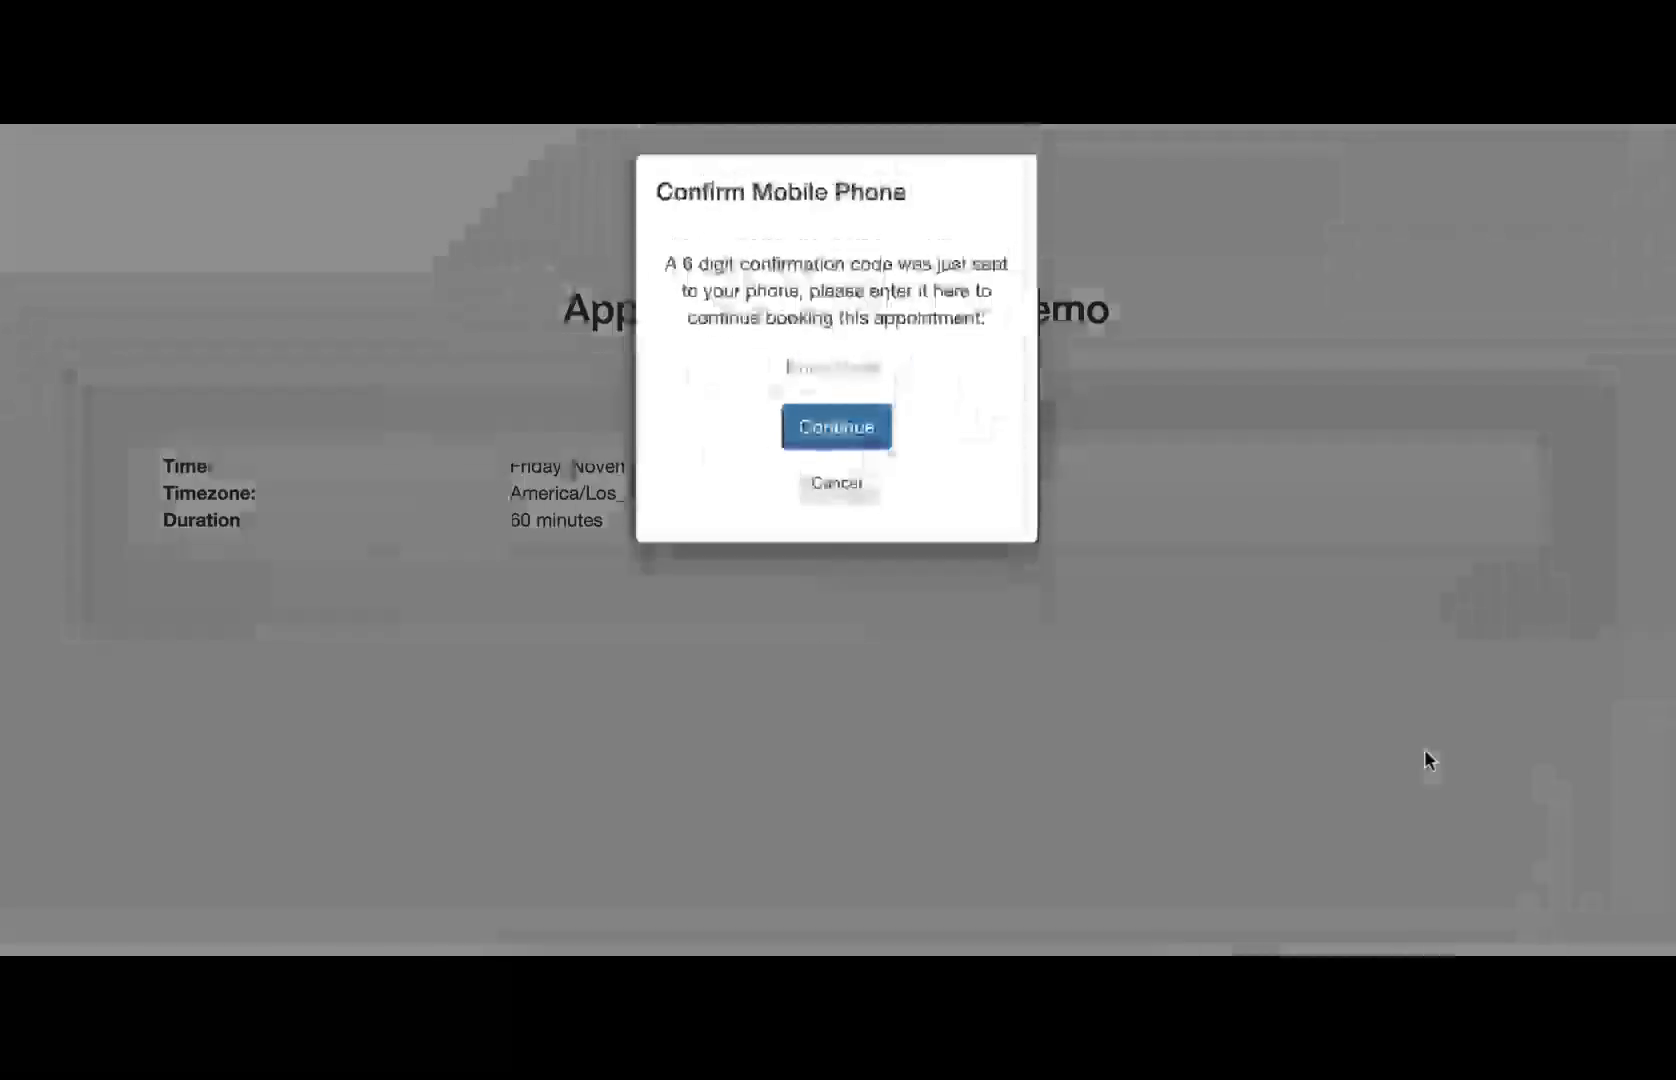
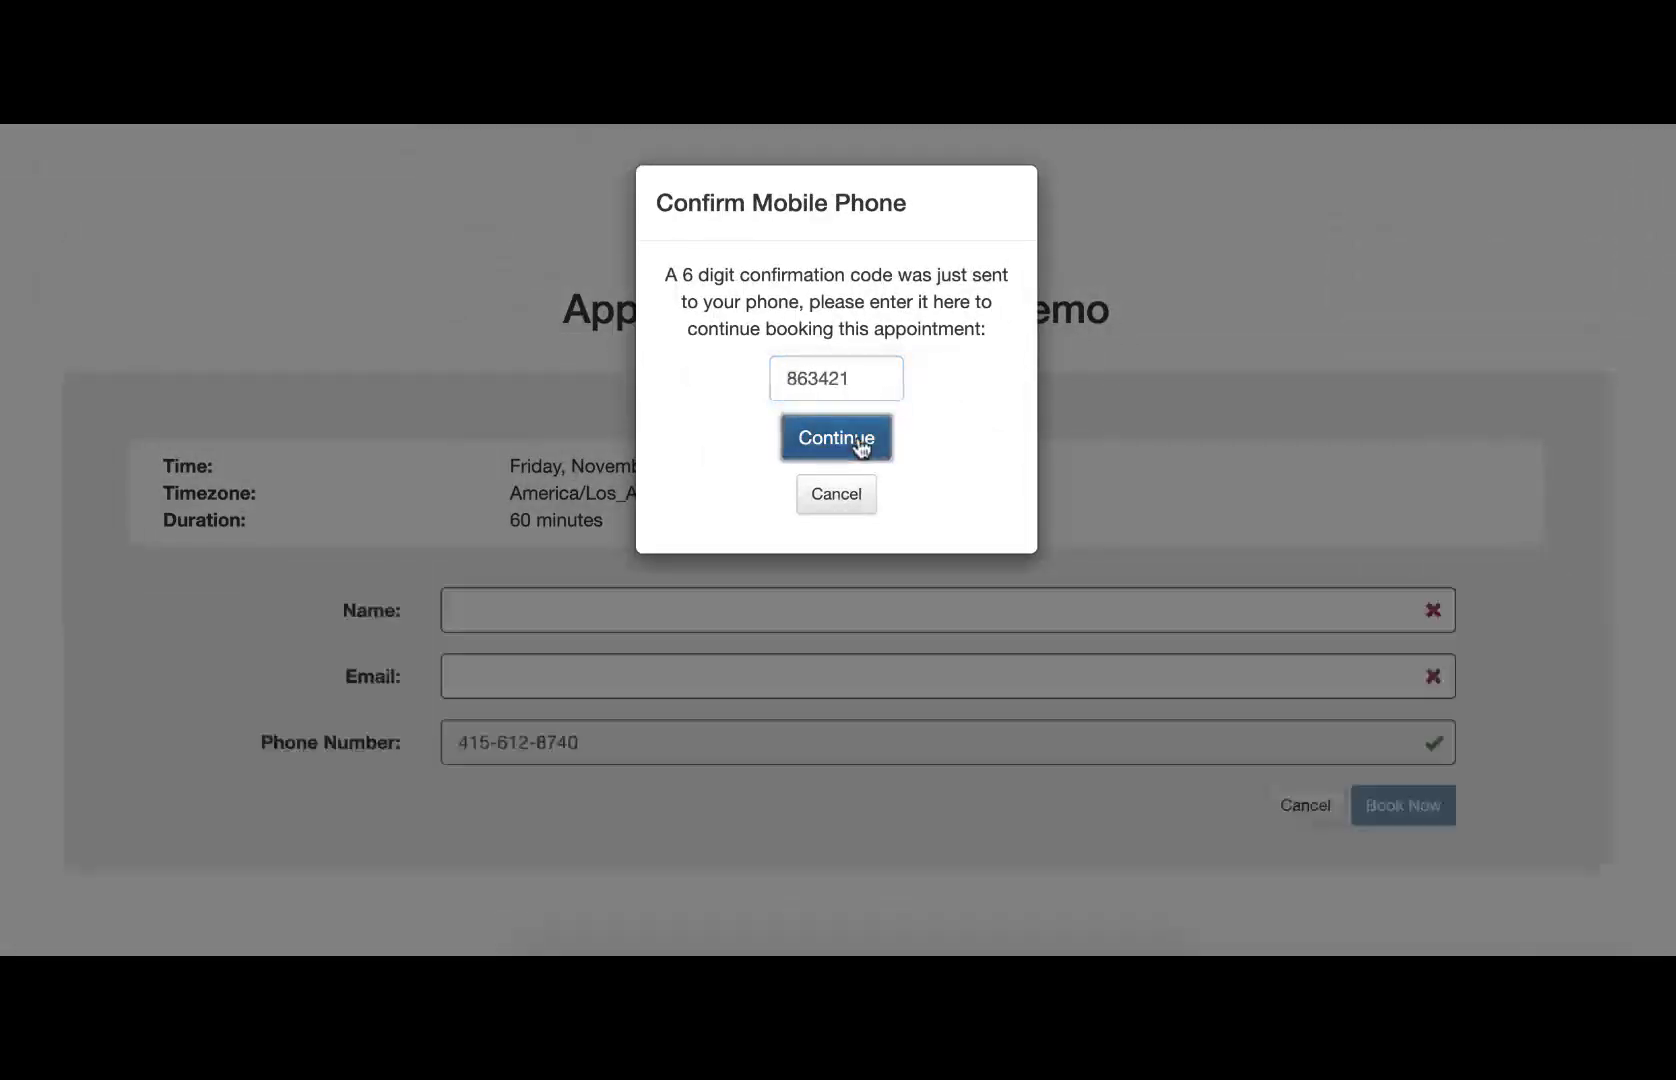
click(857, 440)
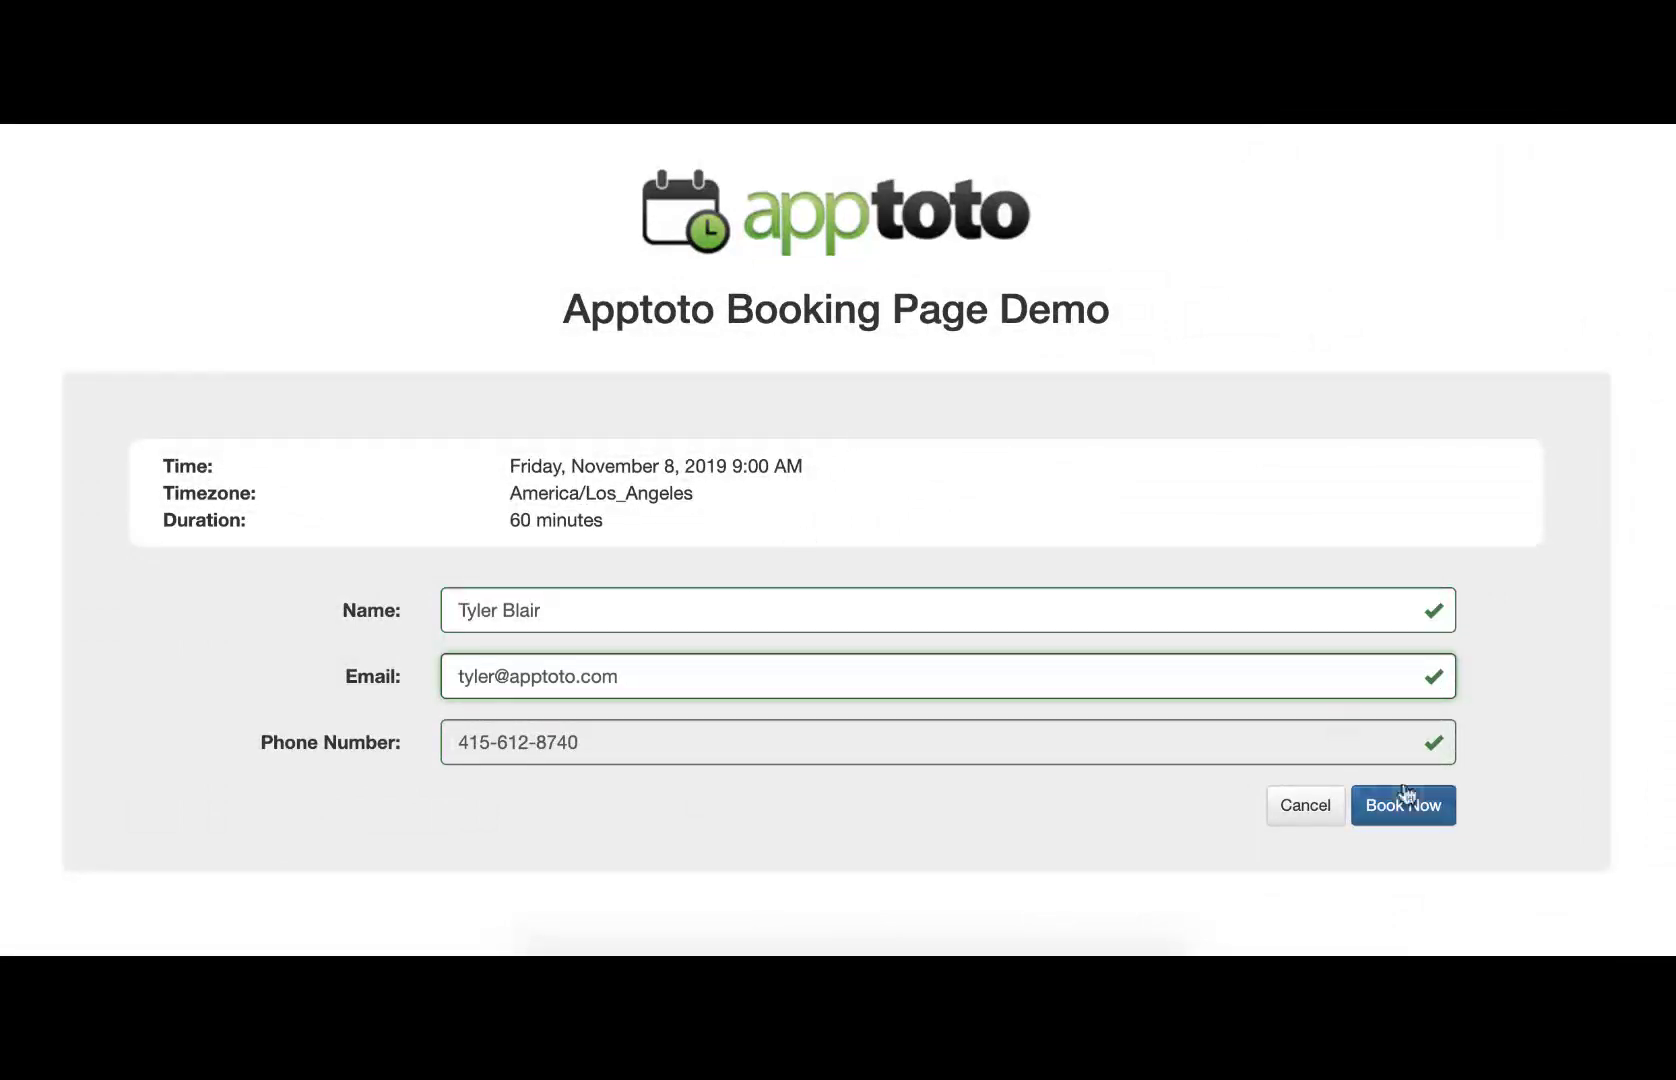
Book the 60-minute Friday Nov 8, 9:00 AM appointment.
click(1405, 800)
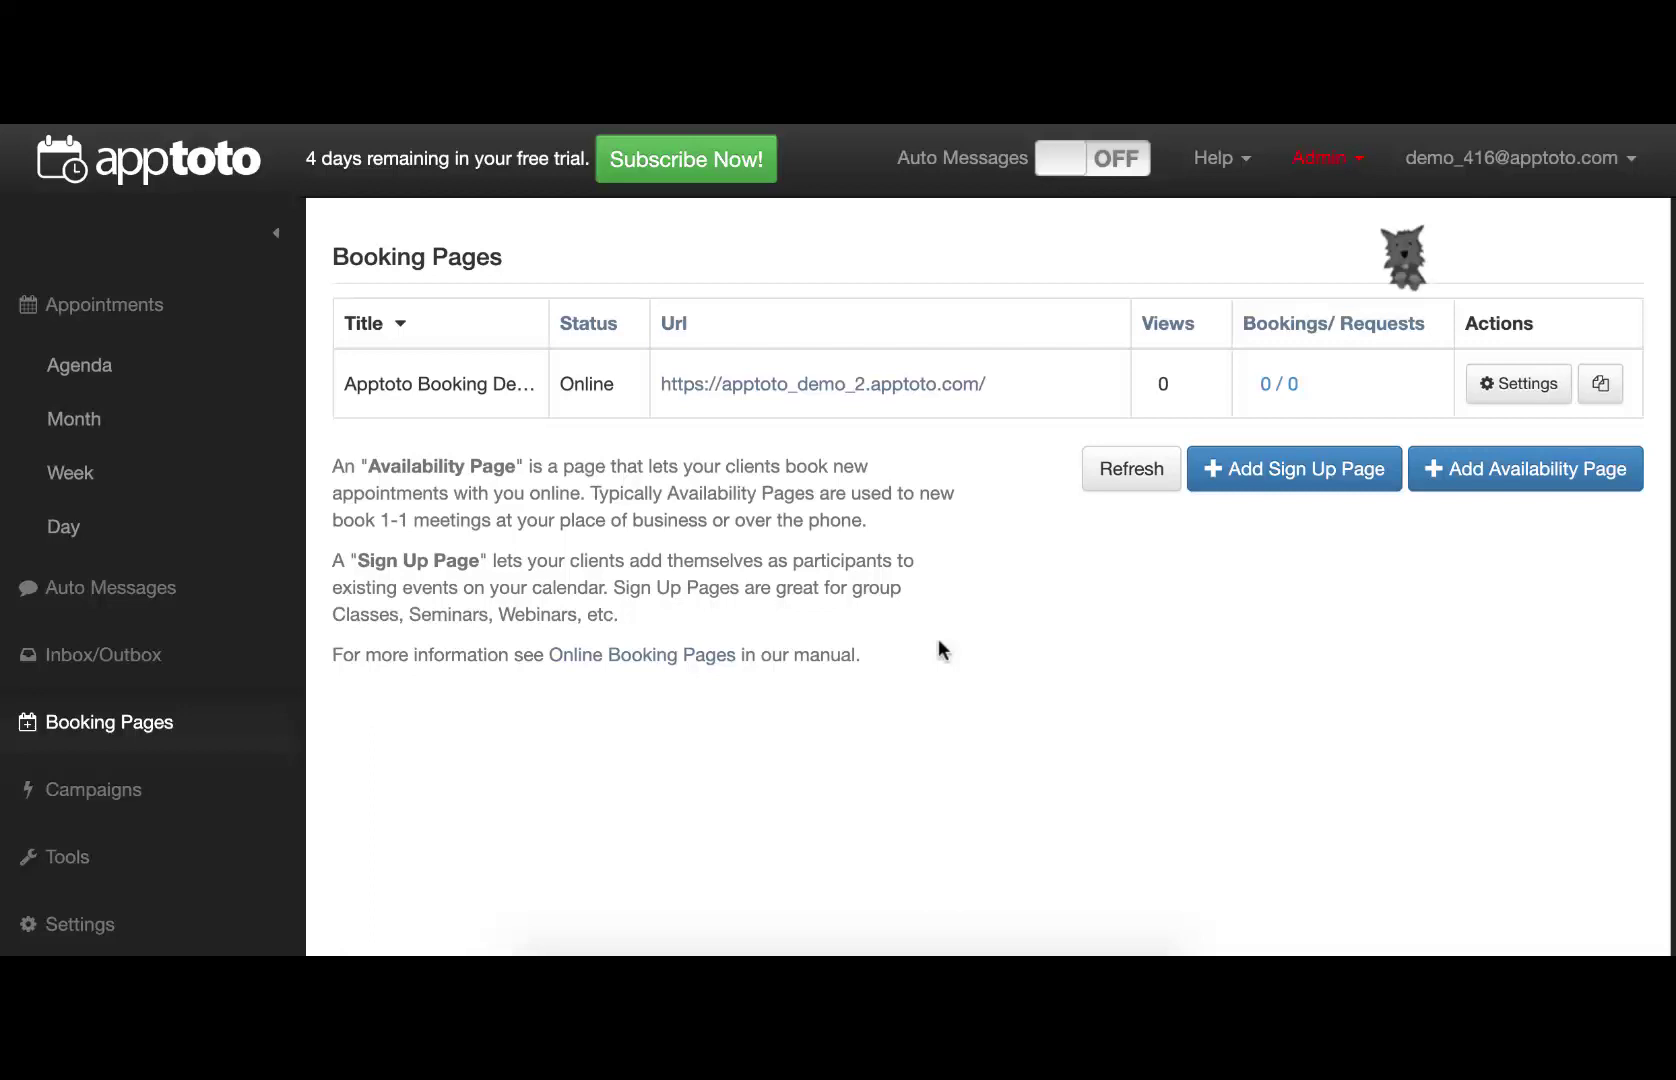
Start a new availability page on All Calendars and title it 'Test'.
click(1531, 480)
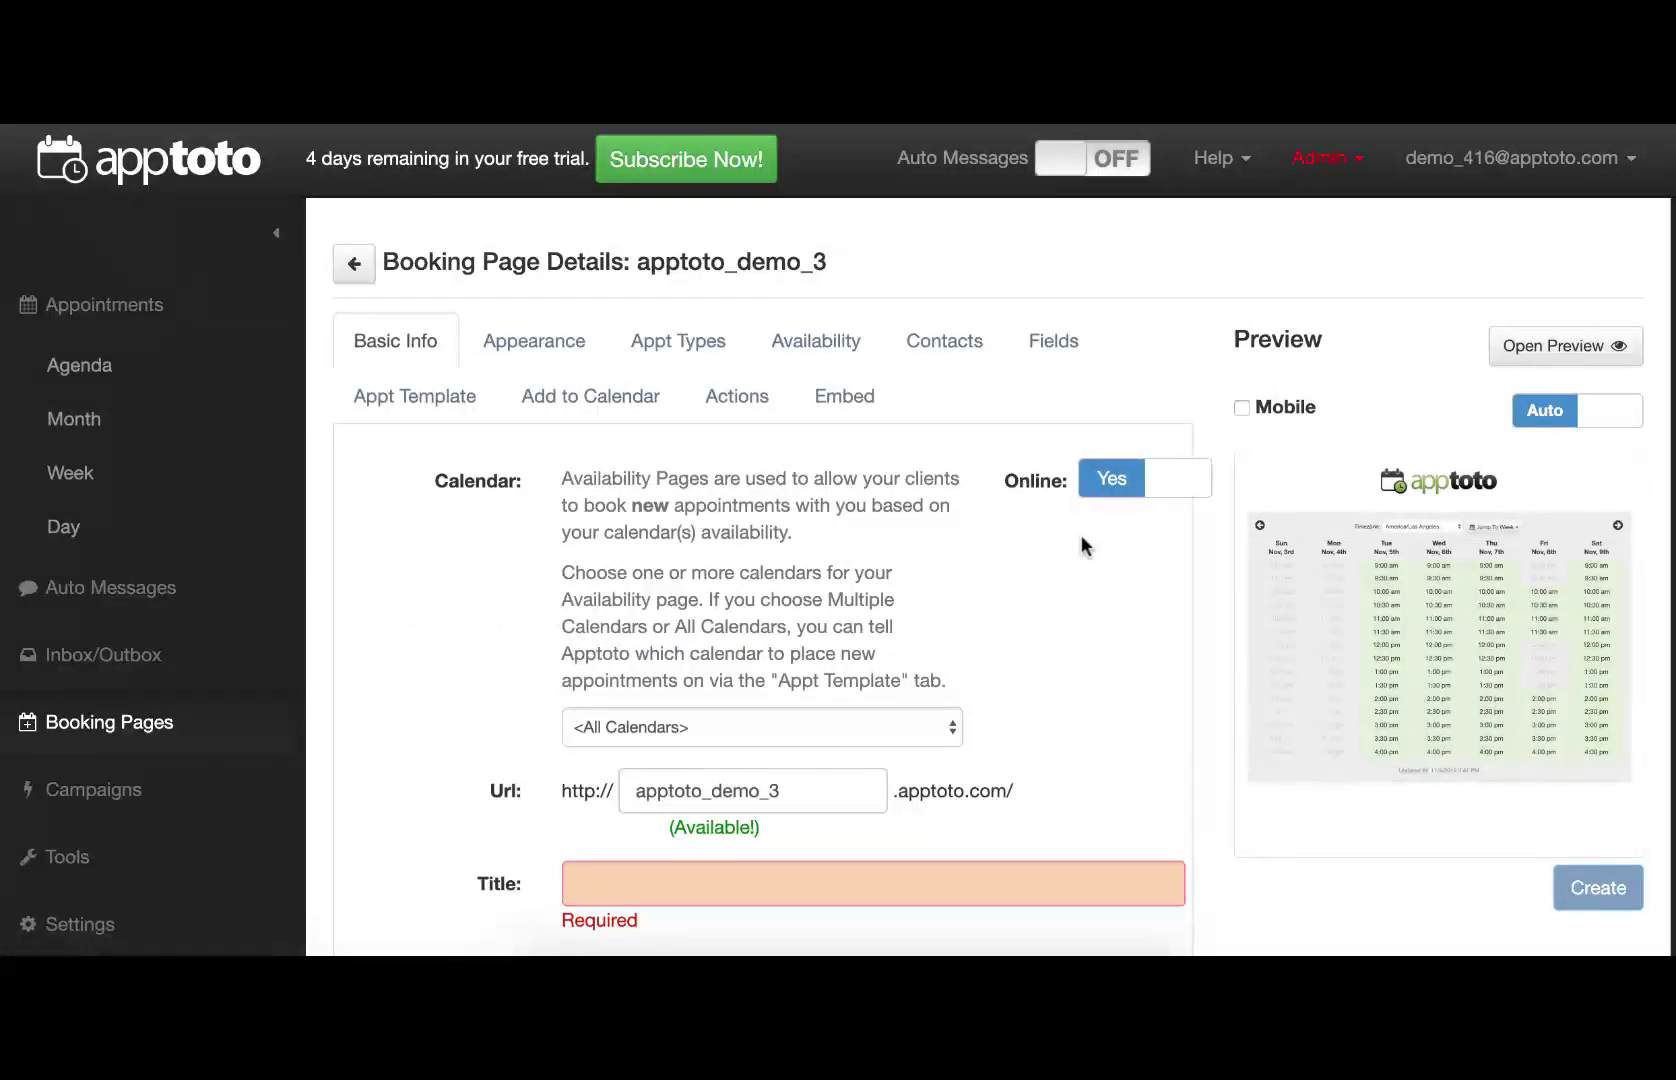
click(783, 731)
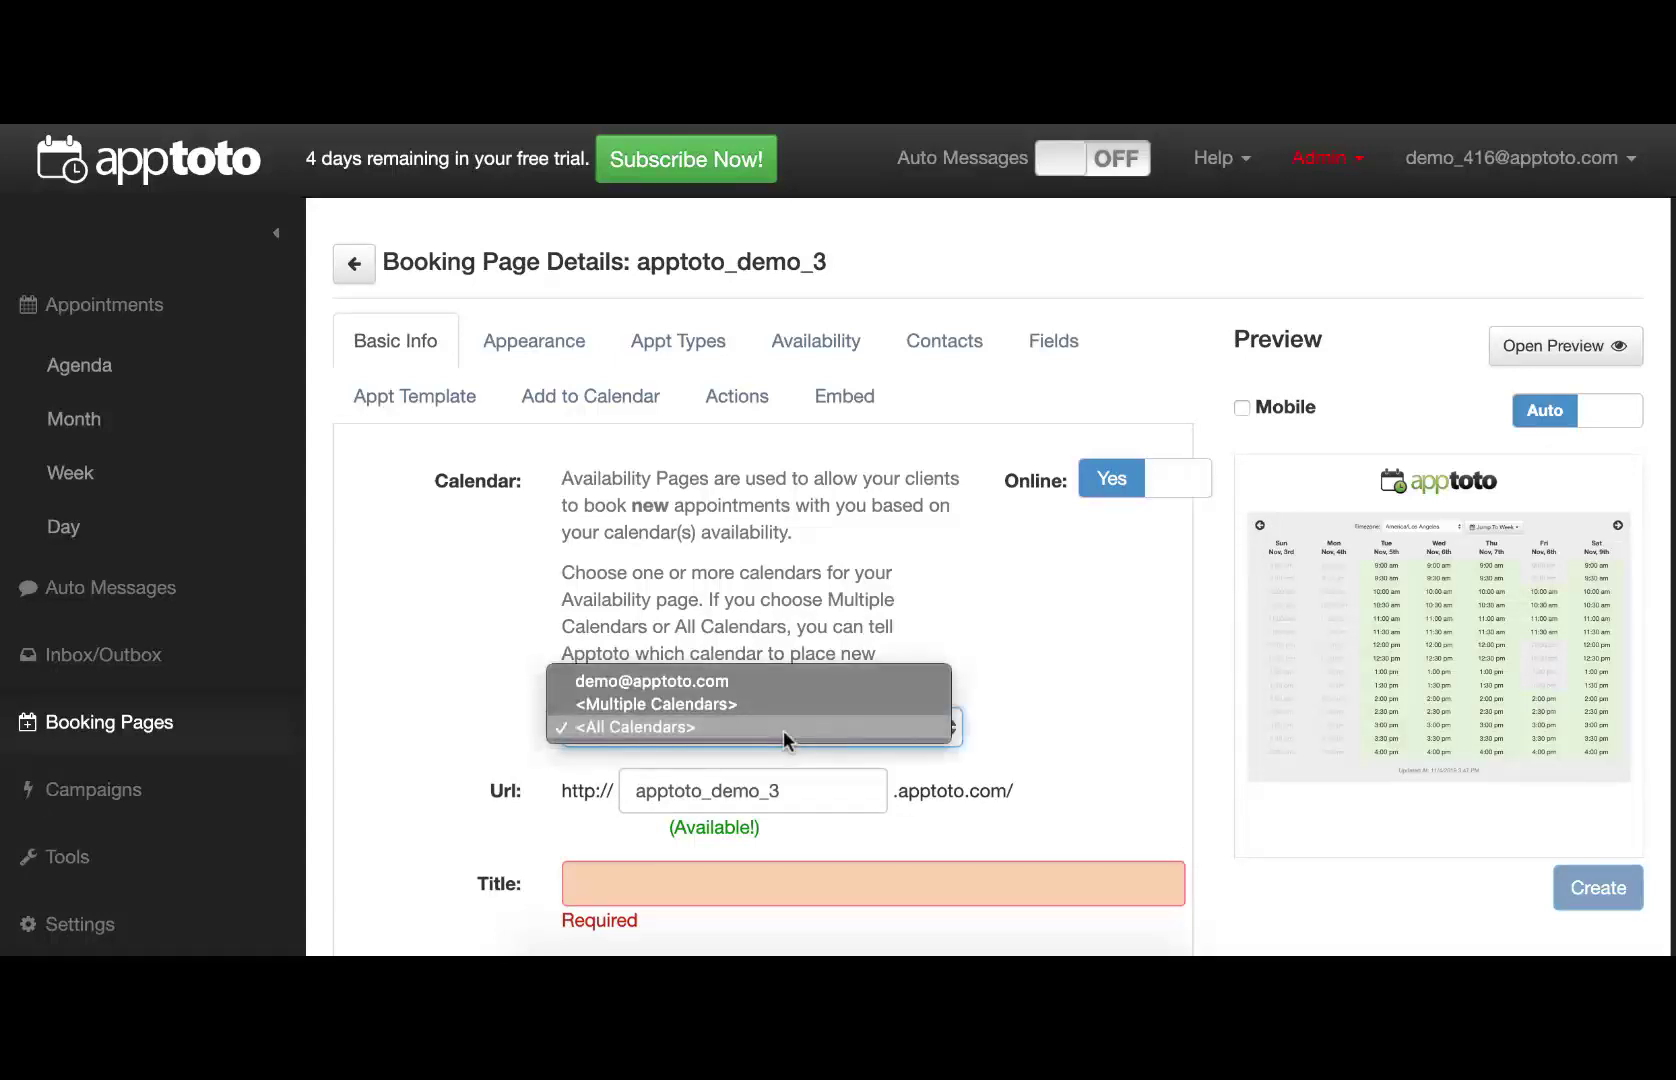
click(849, 789)
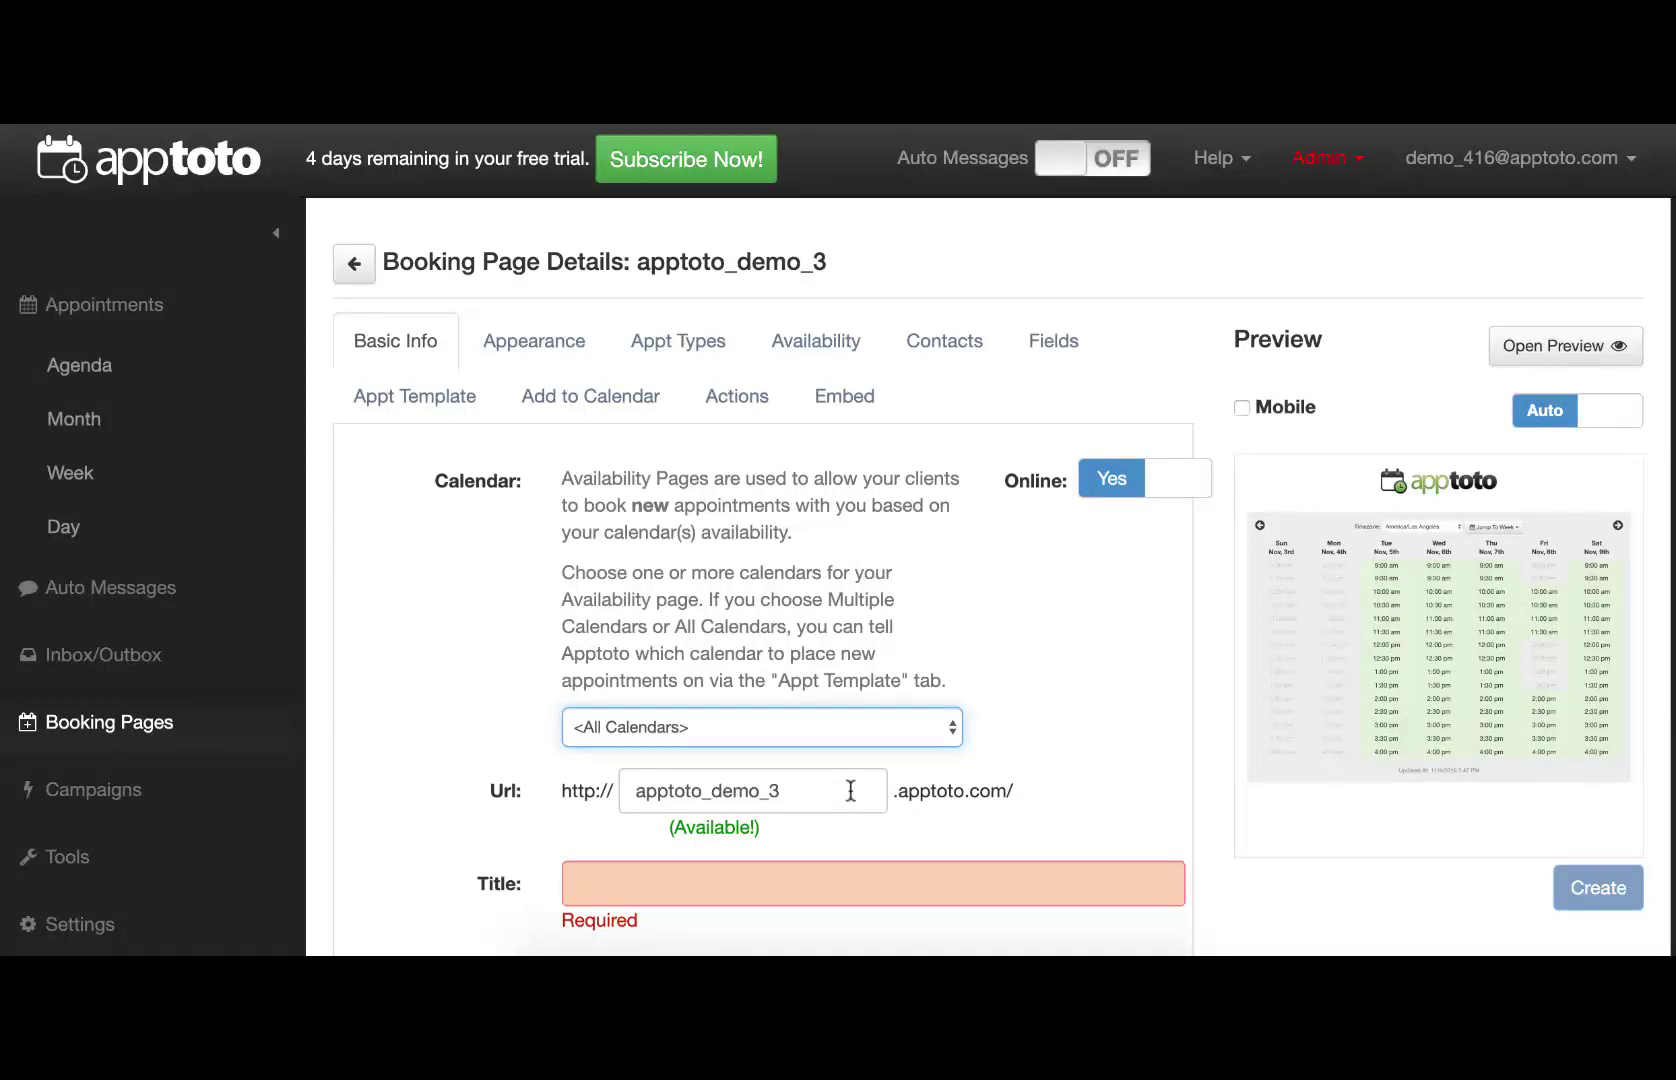
click(844, 880)
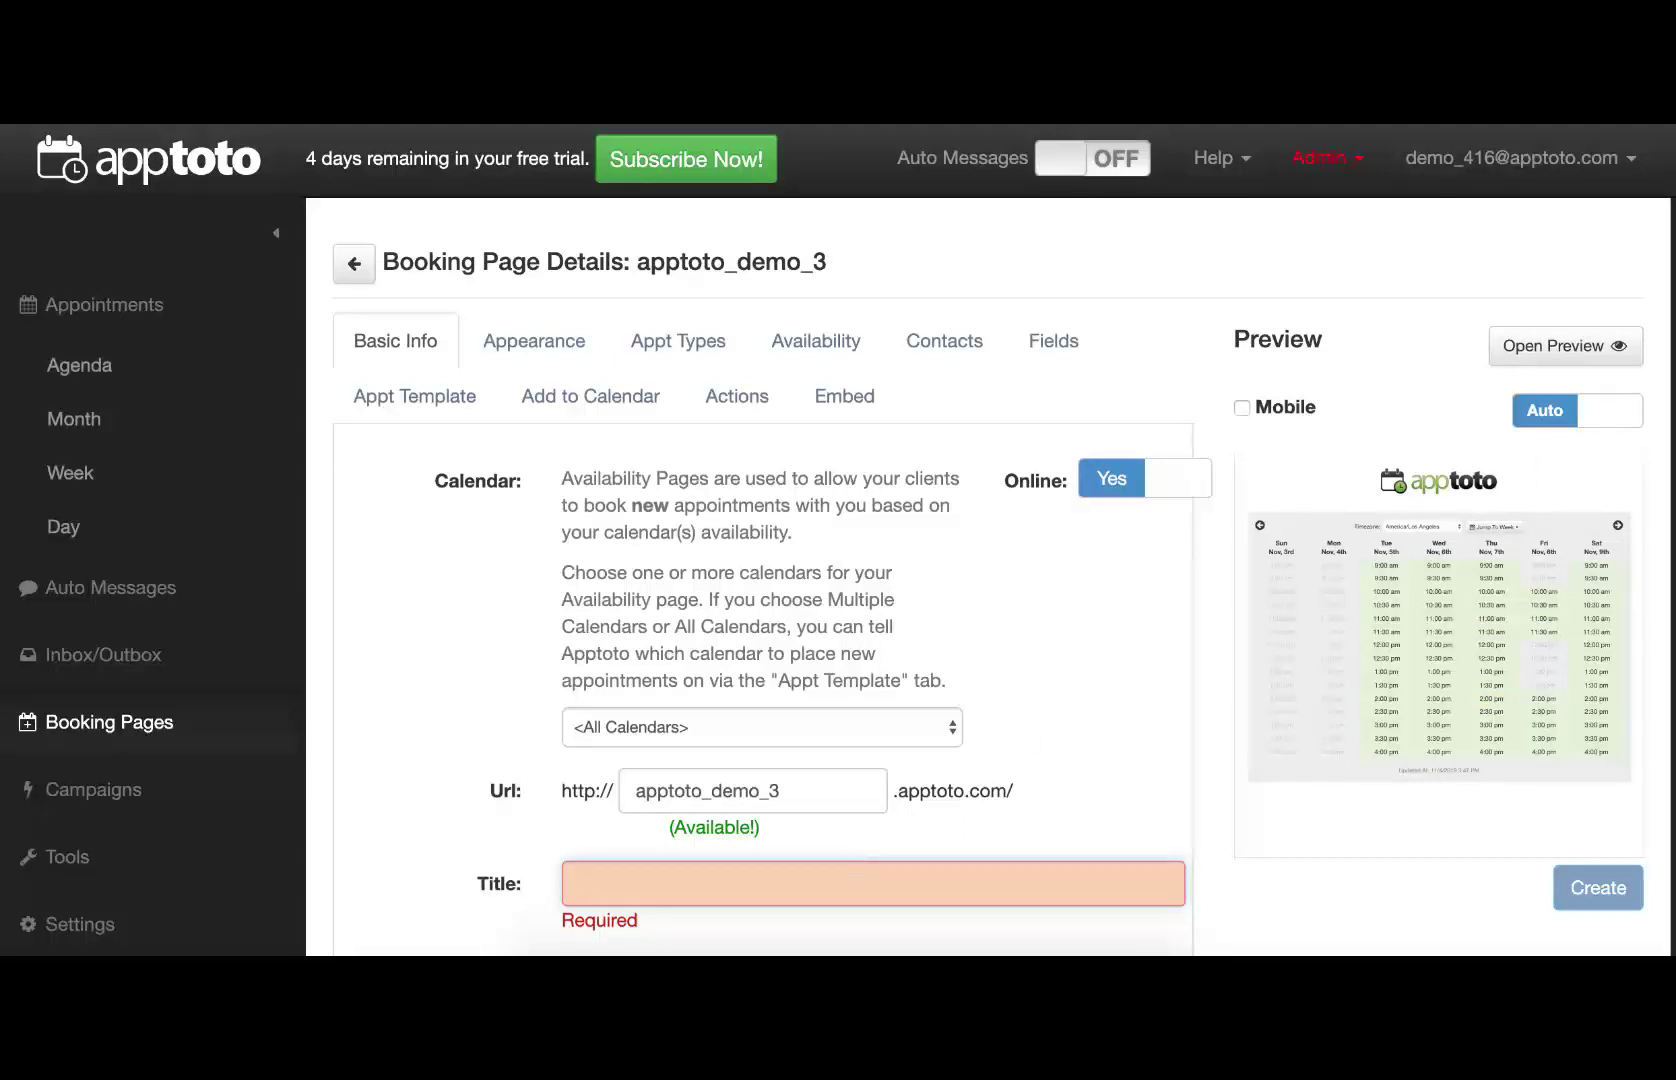
text(Test)
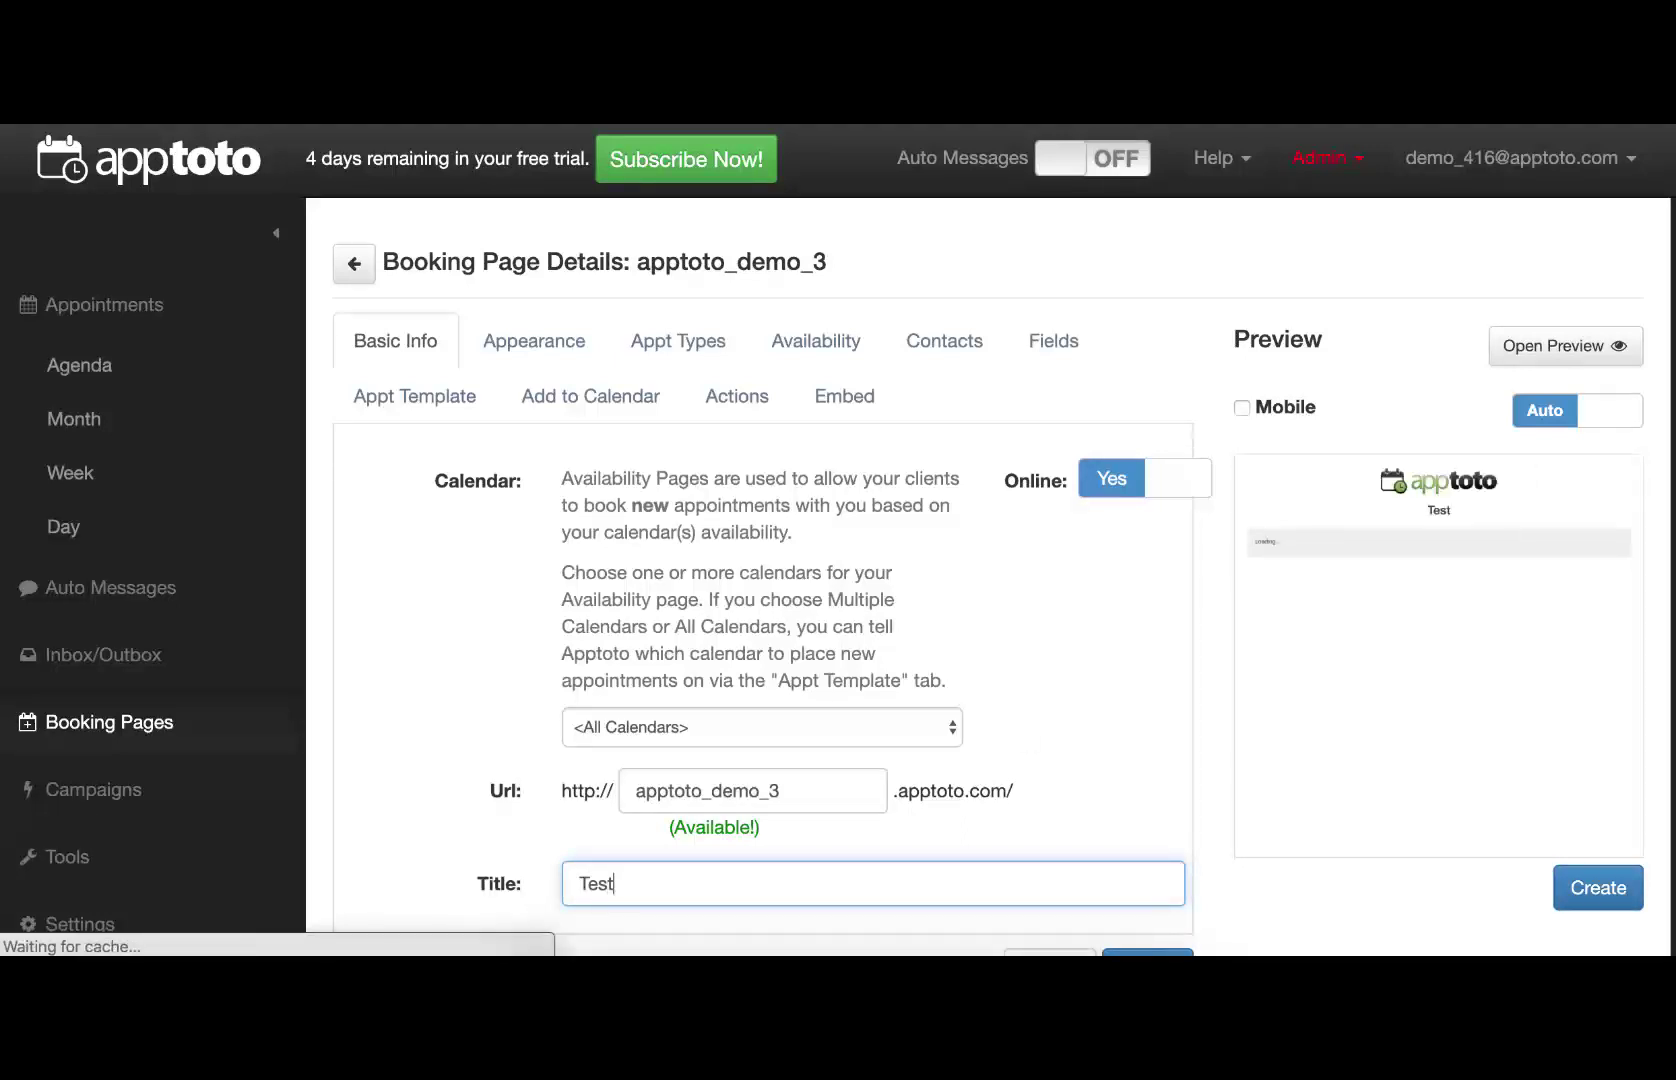
Review the Test page's Appearance: Original layout with default colours and fonts.
click(528, 345)
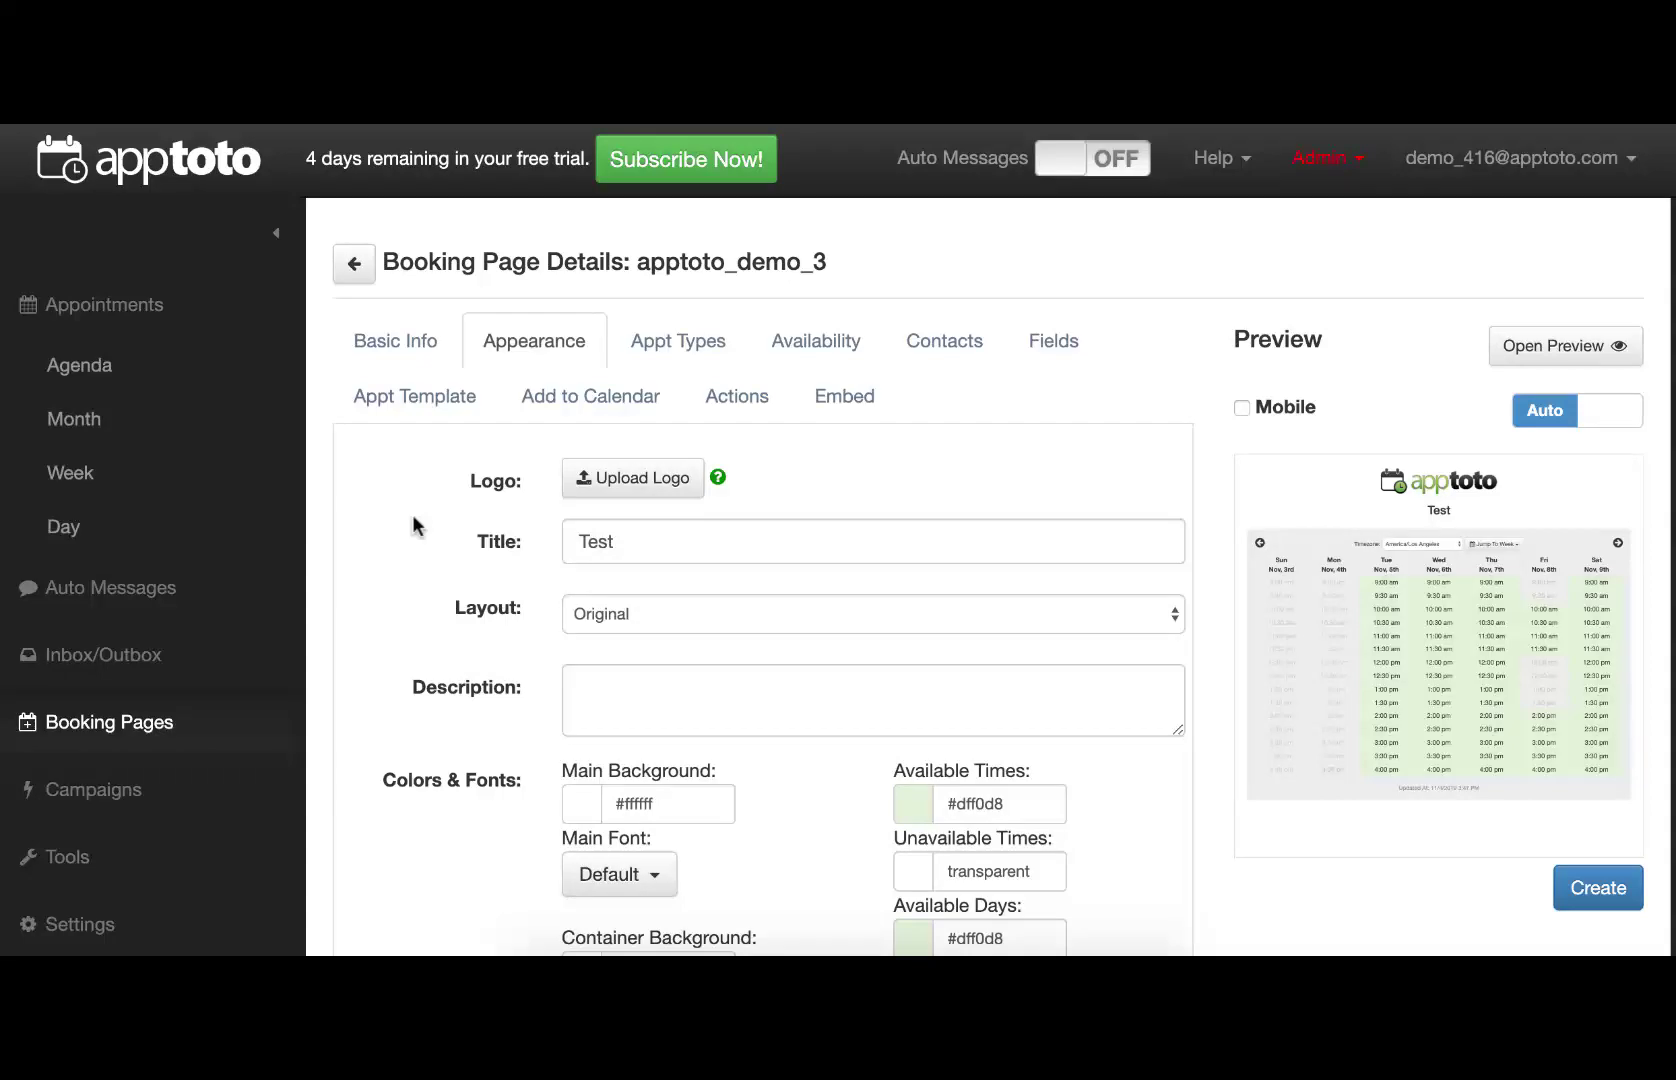
scroll(413, 520, down, 5)
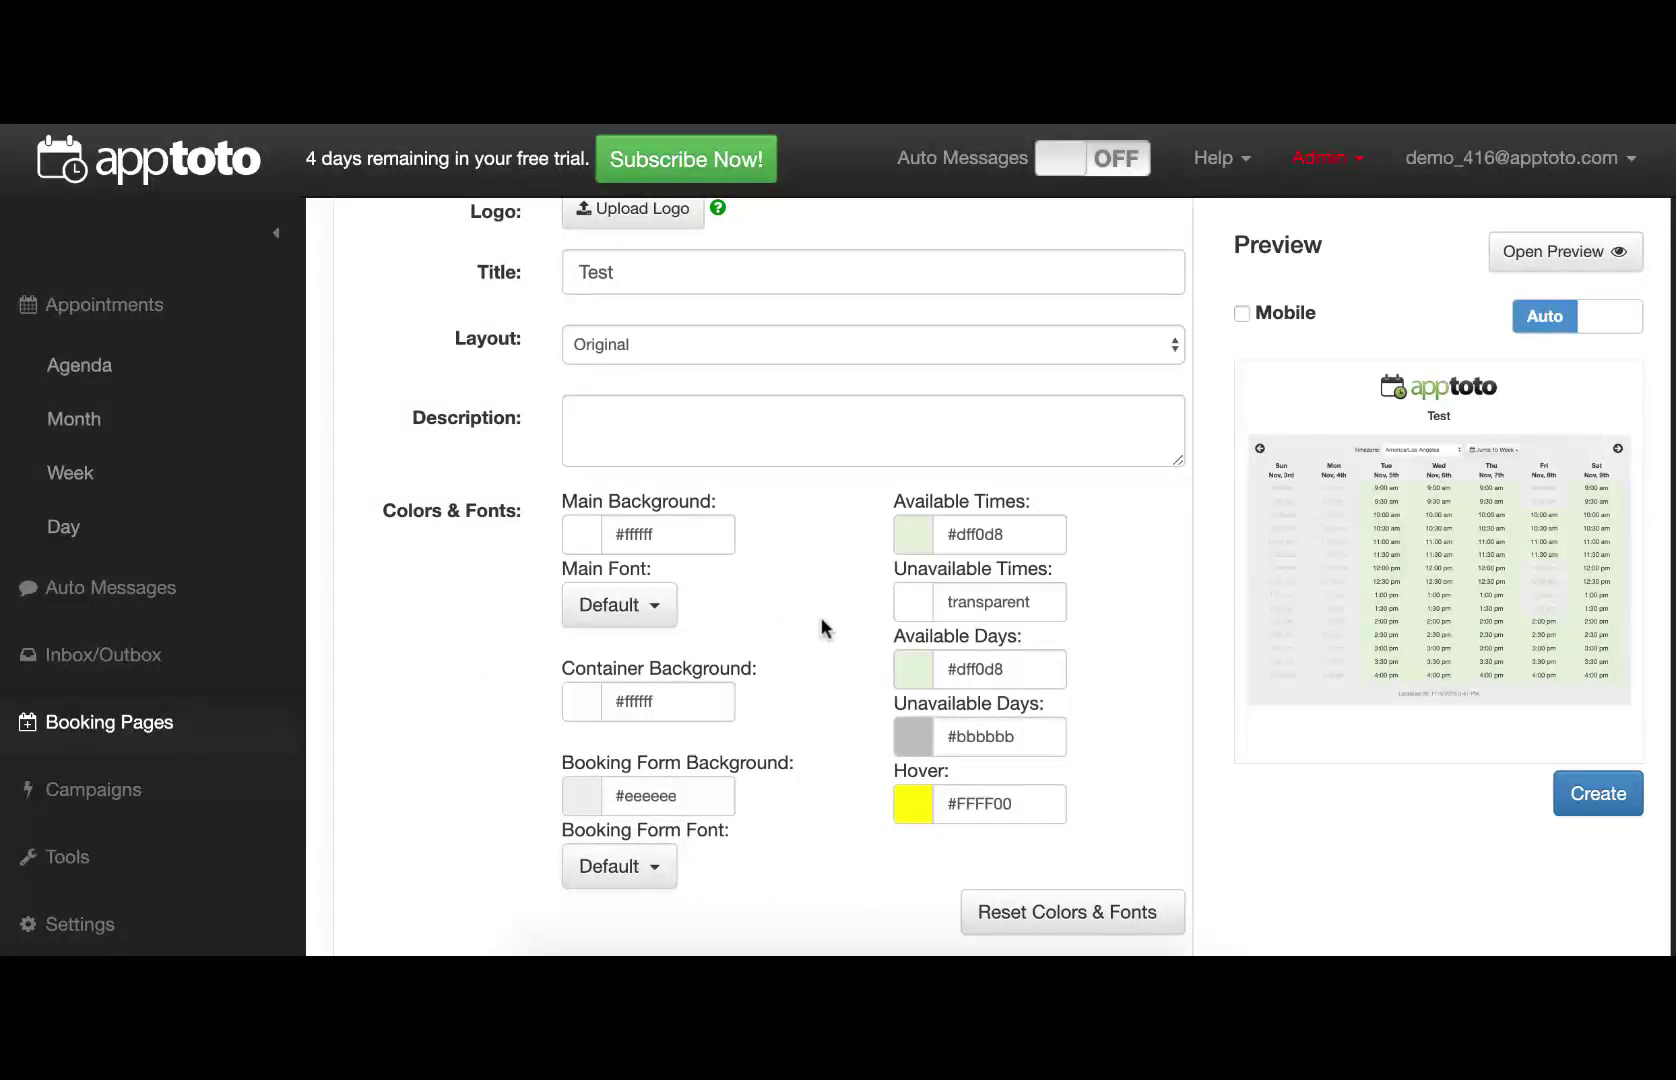
scroll(822, 628, down, 5)
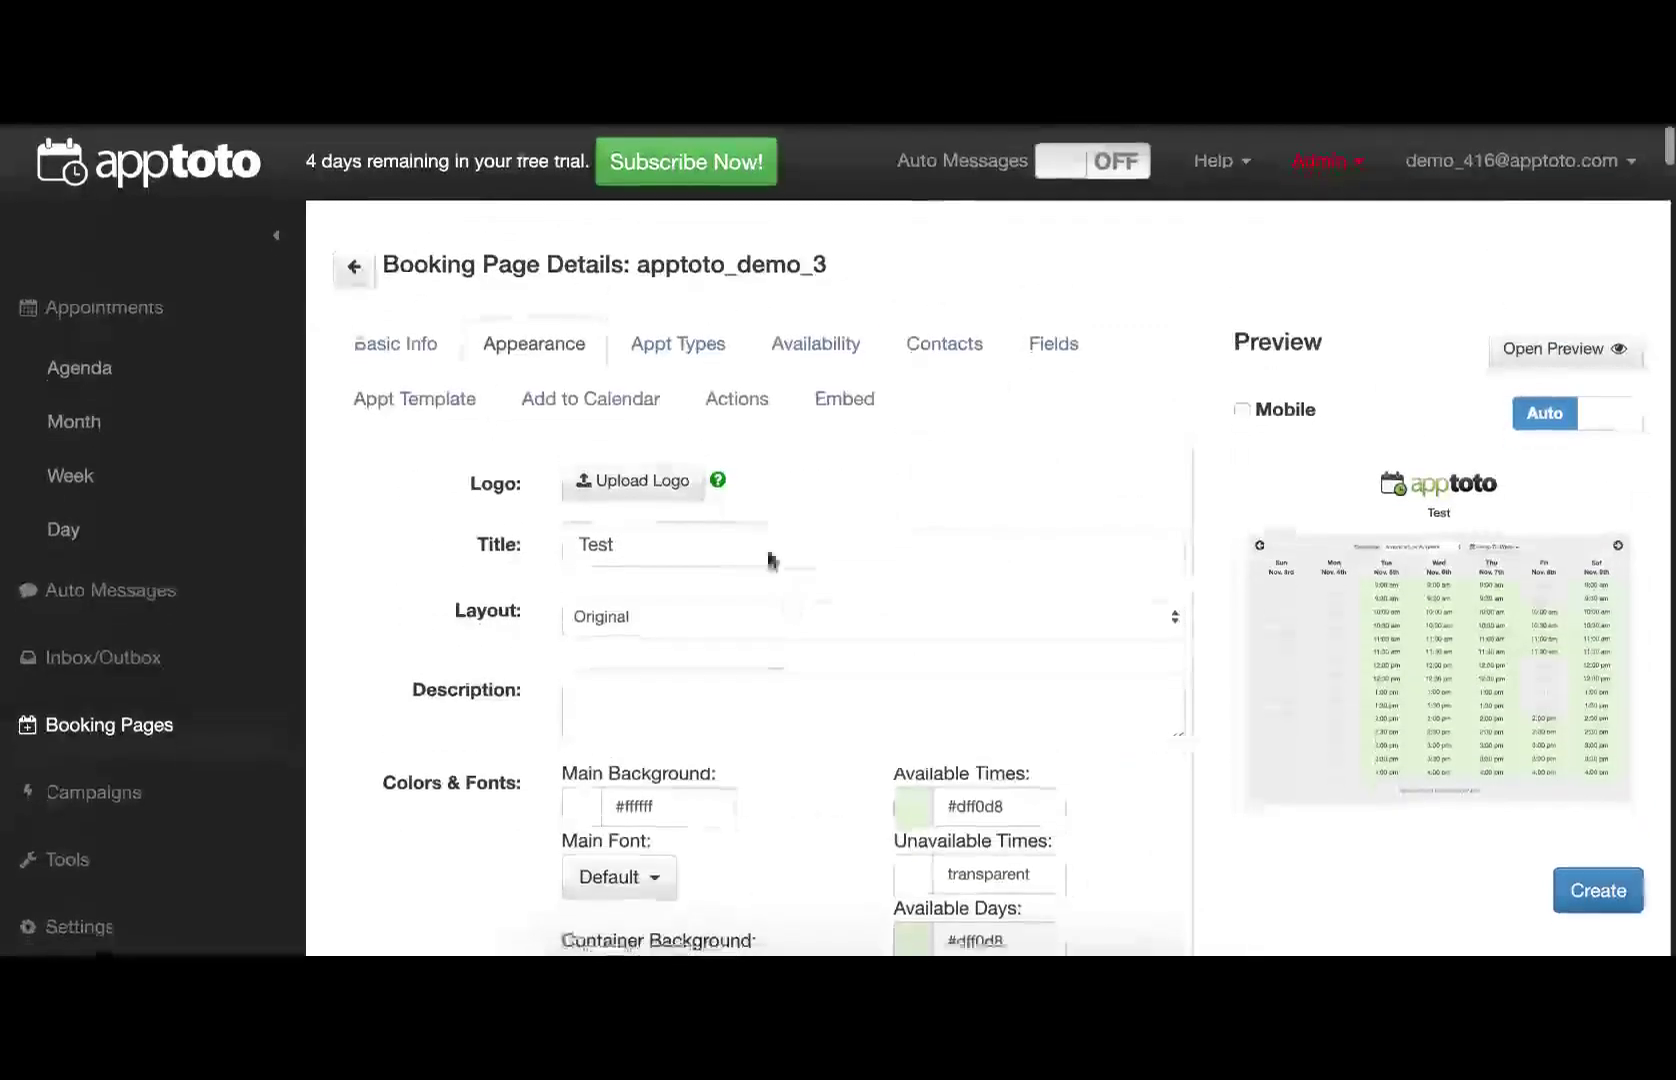
Set the Test page's Types Available to Multiple options.
click(658, 340)
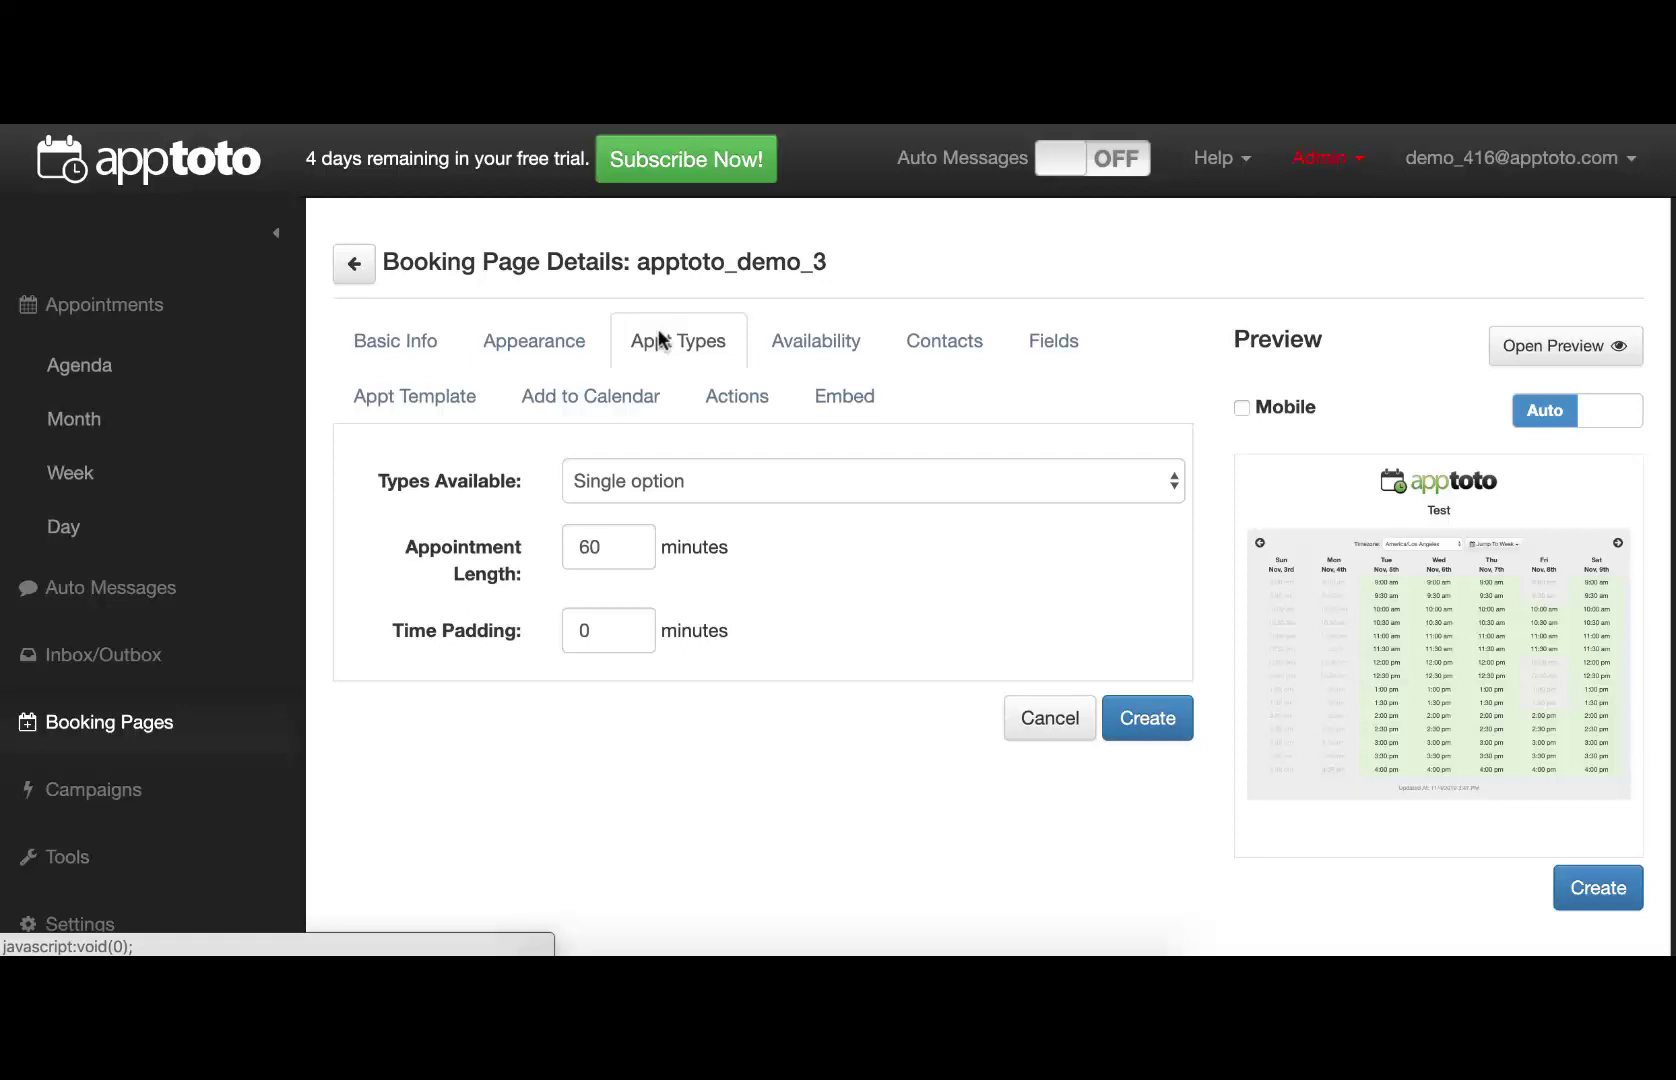
click(659, 477)
click(659, 510)
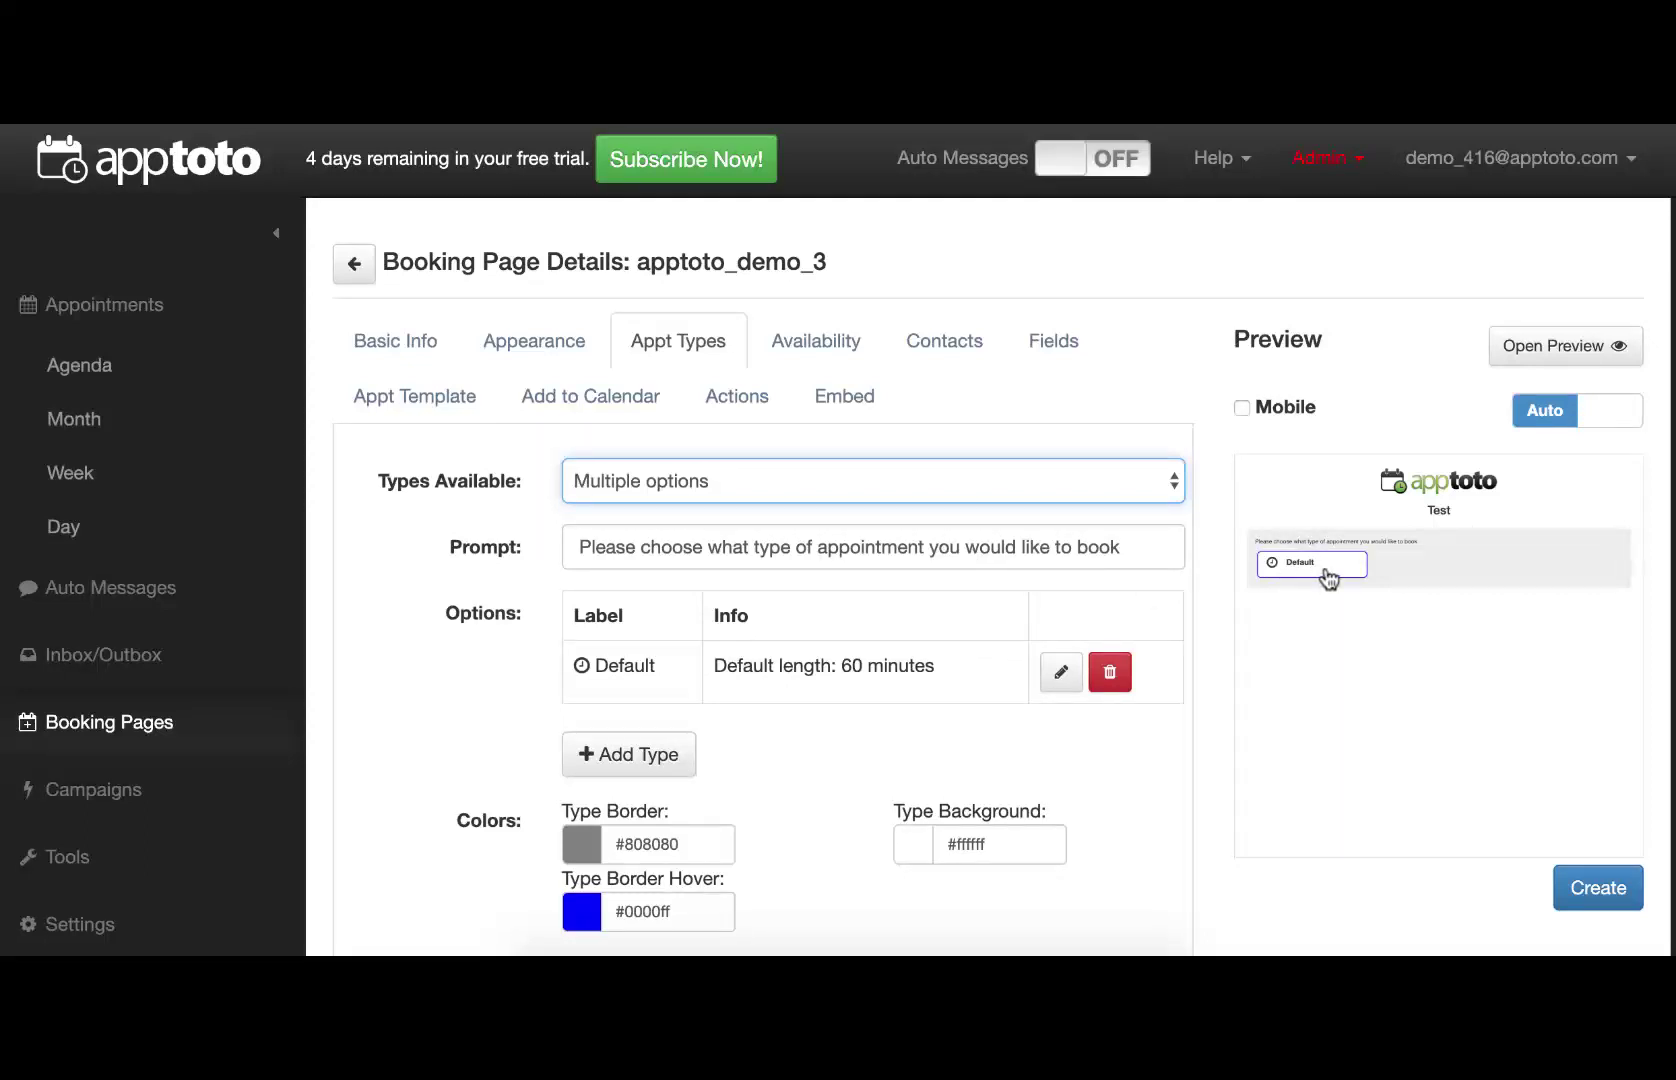
Make availability depend on an existing appointment with a specific title, then view Contacts settings.
click(824, 341)
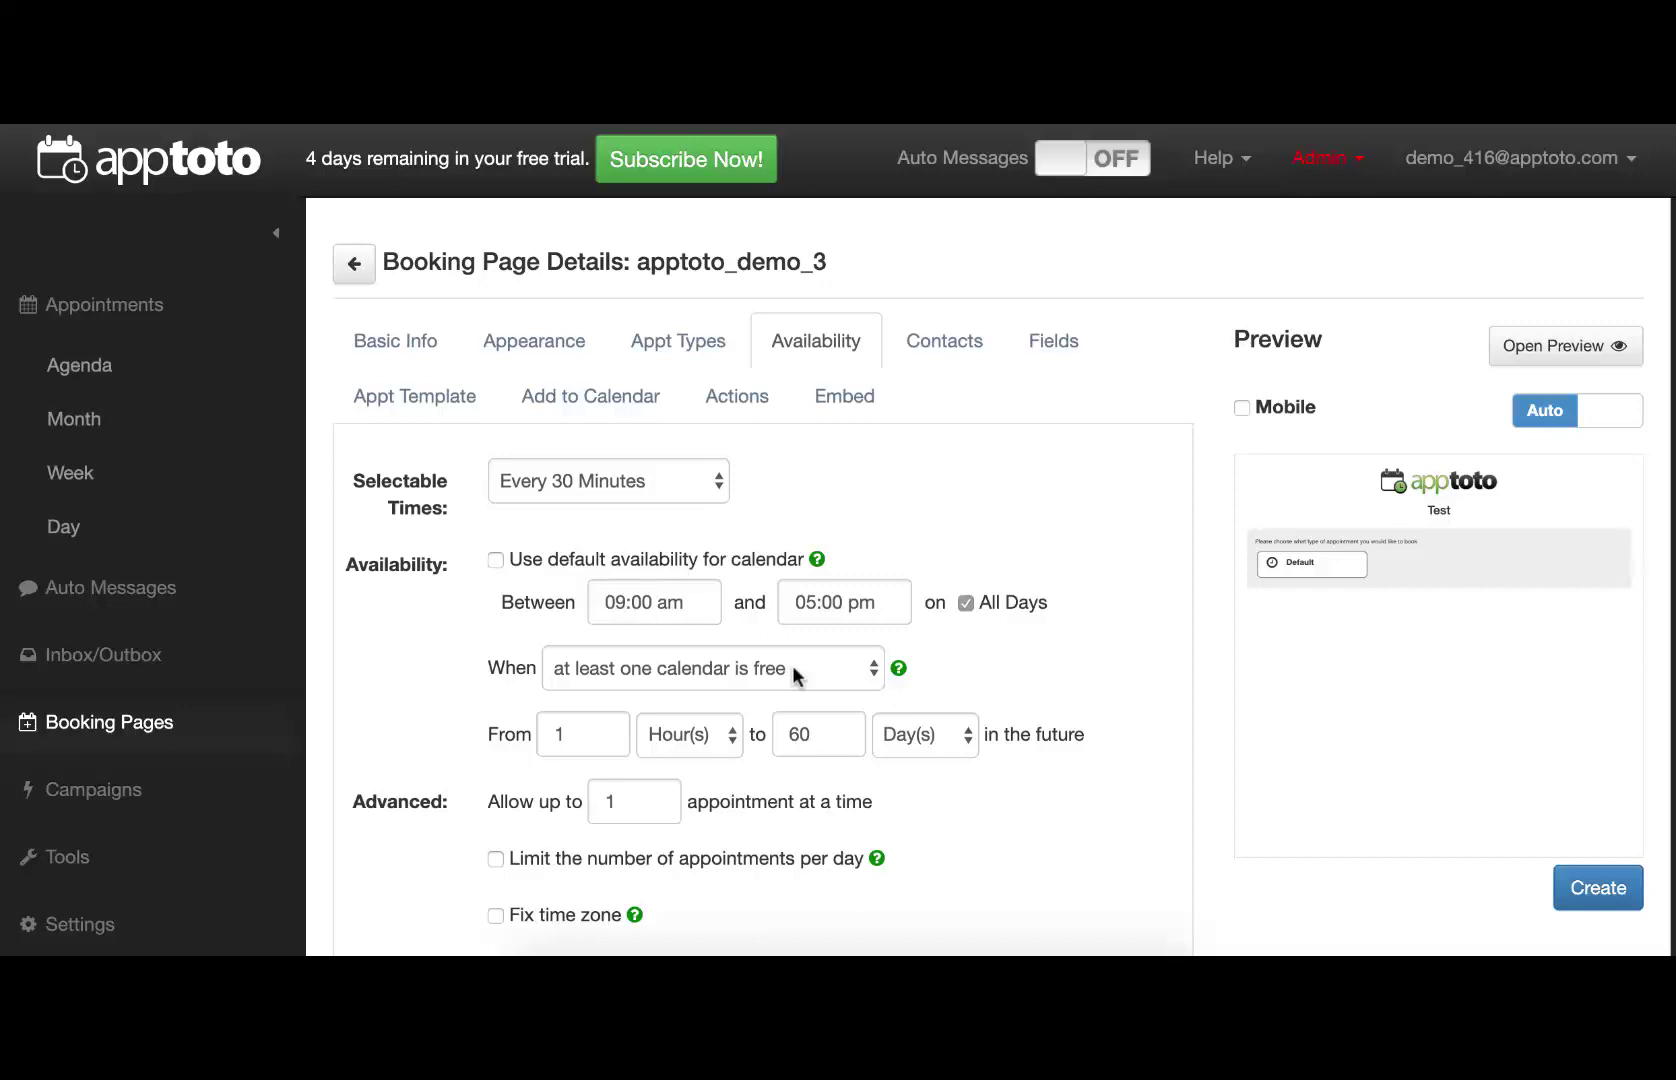
click(792, 675)
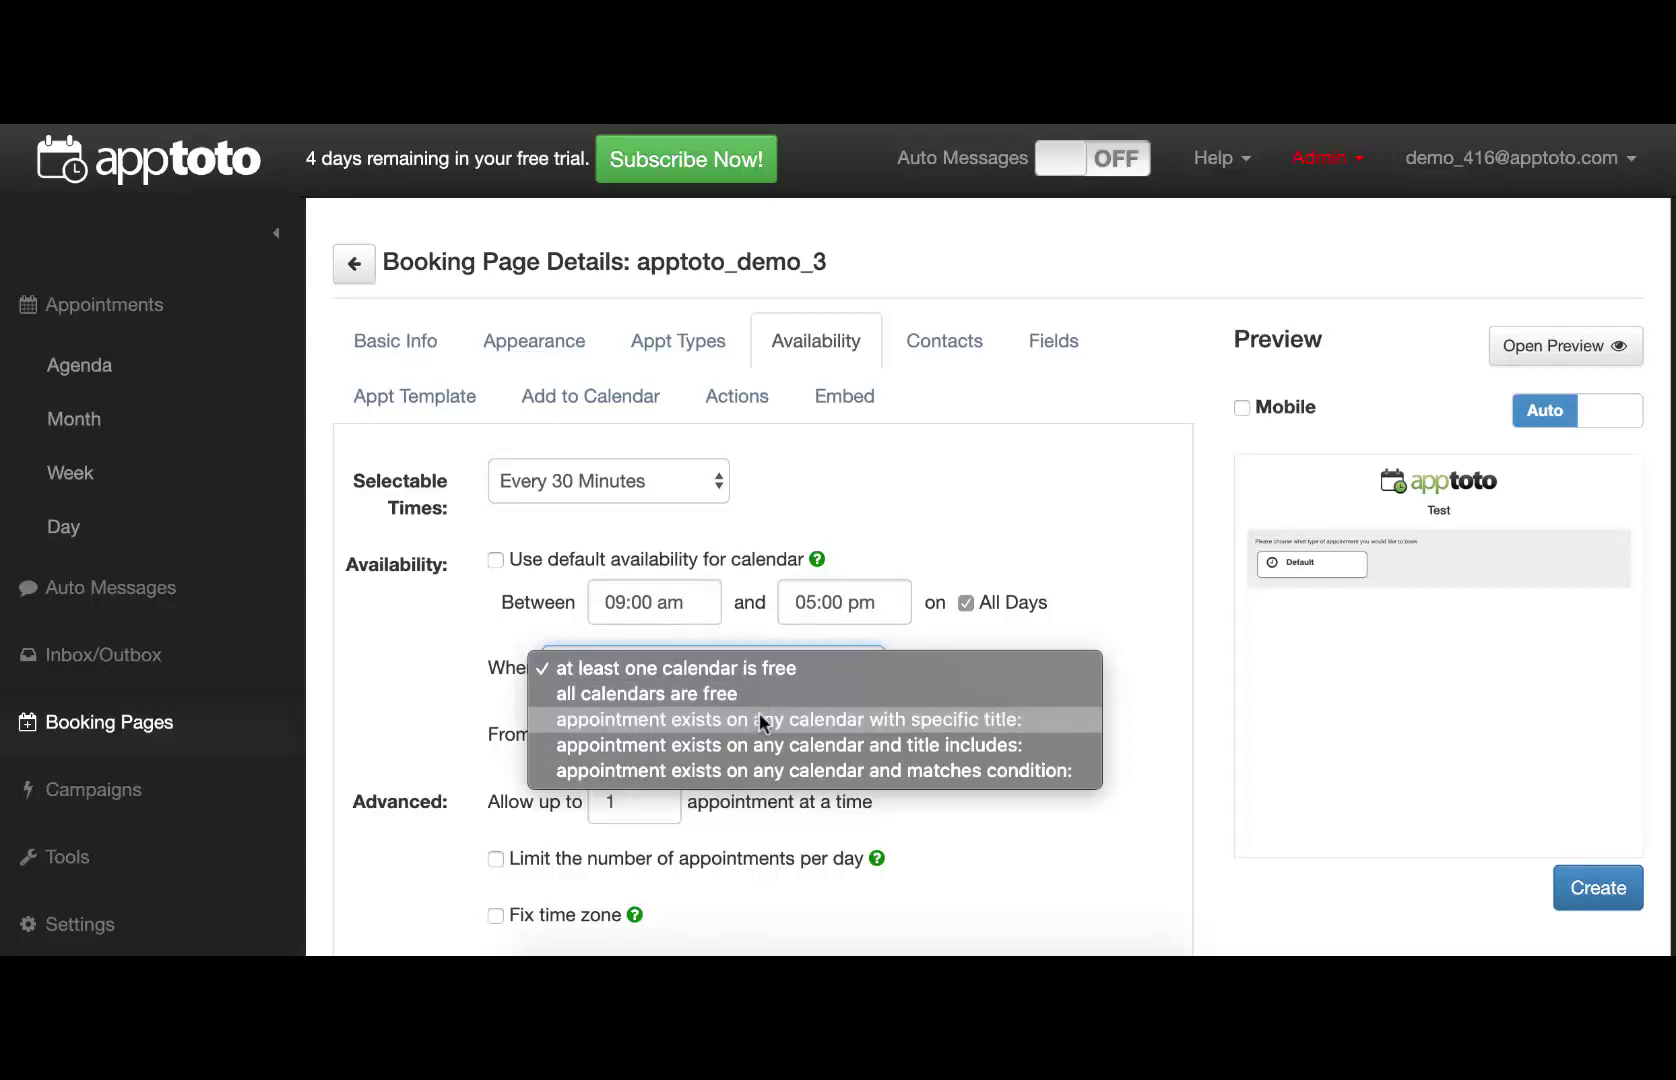
click(932, 720)
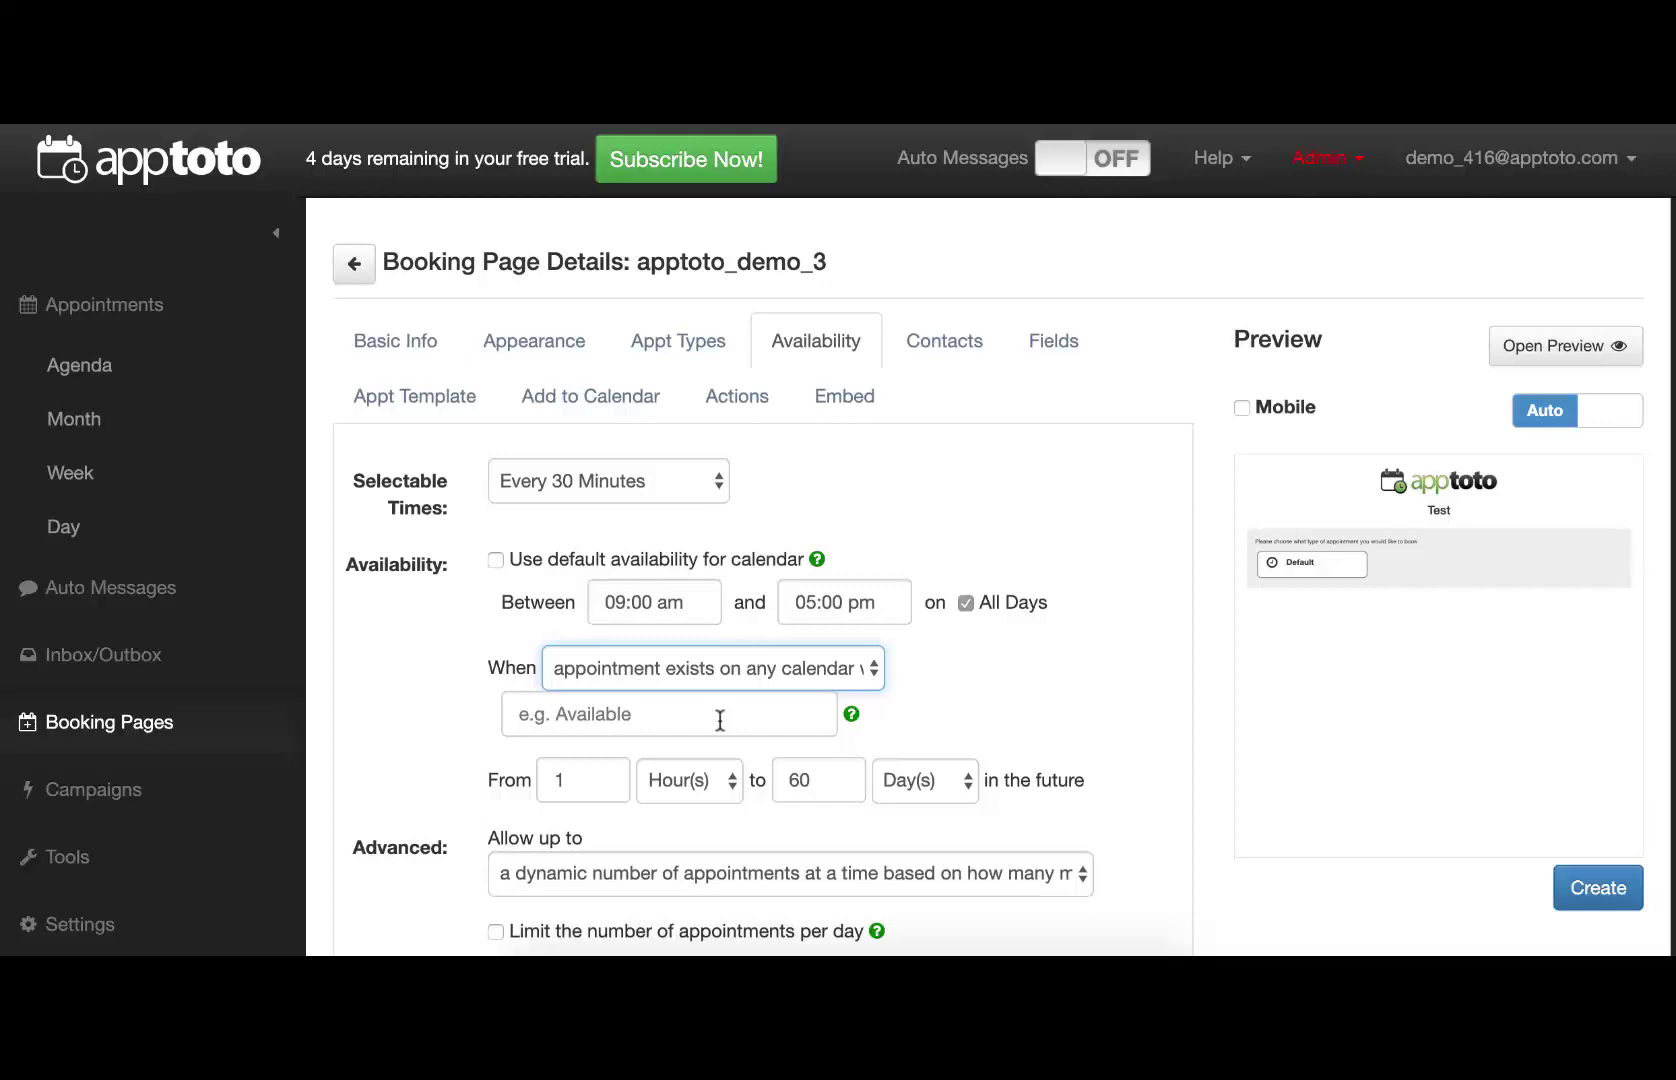
click(919, 345)
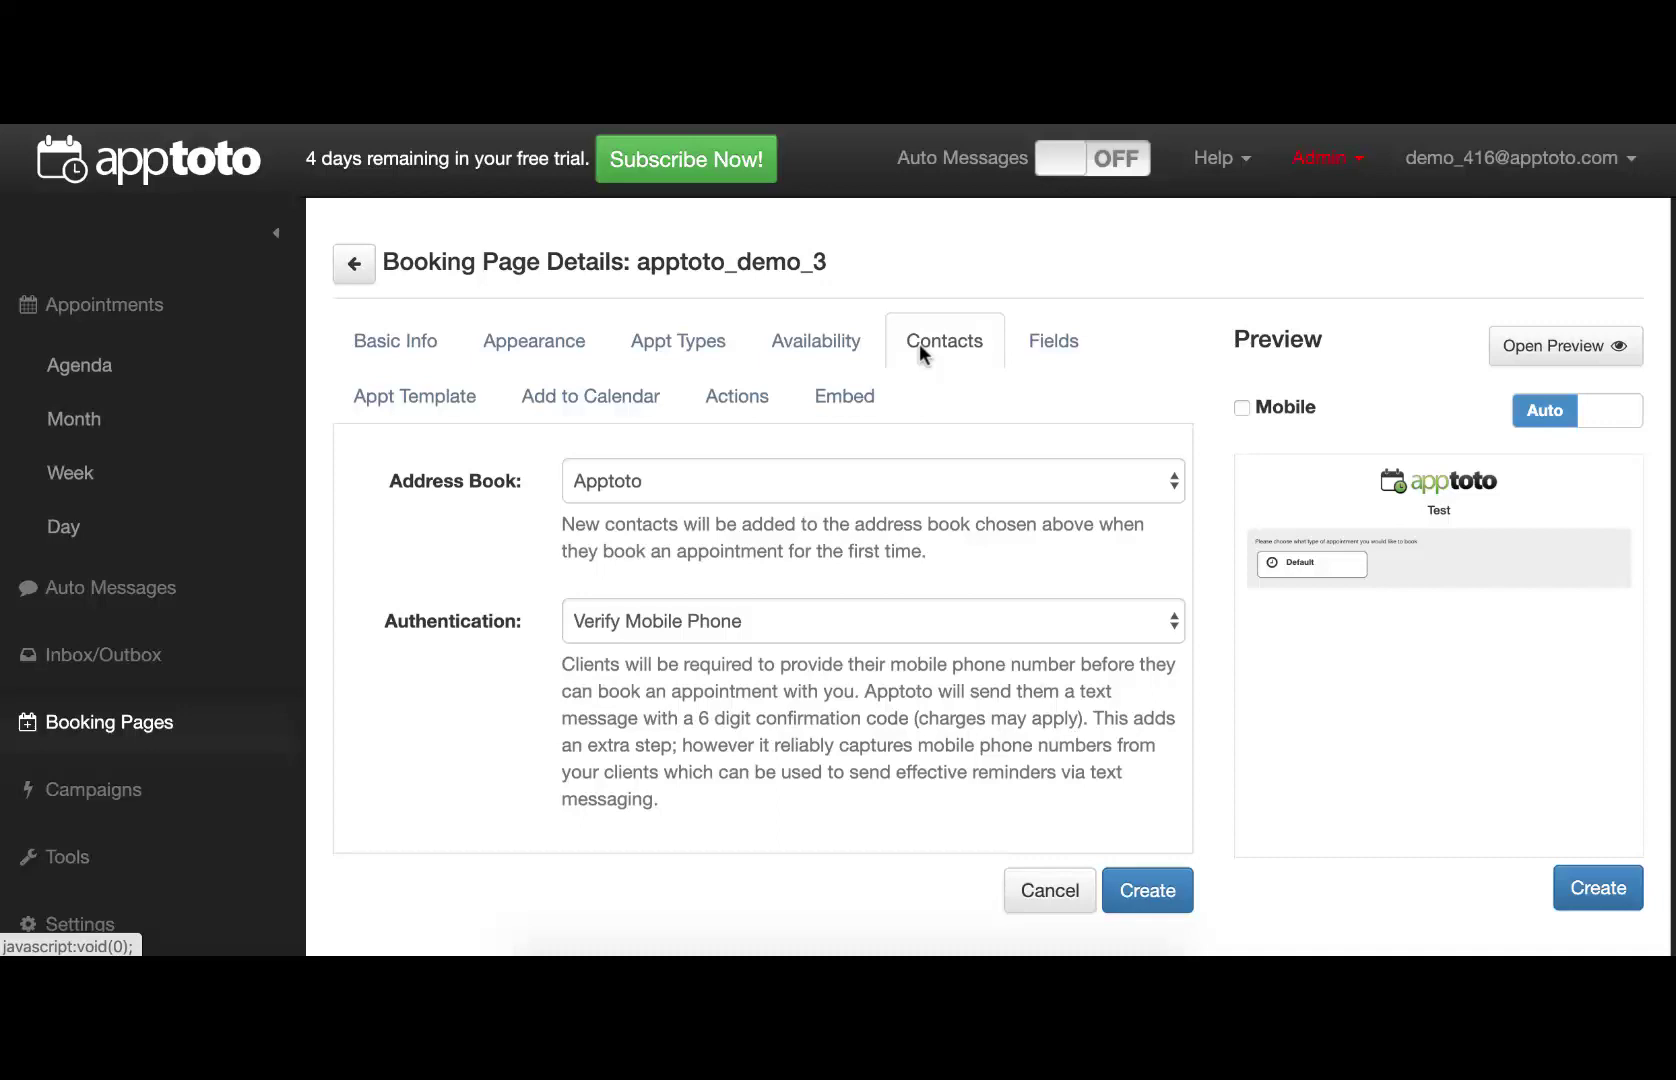
click(674, 621)
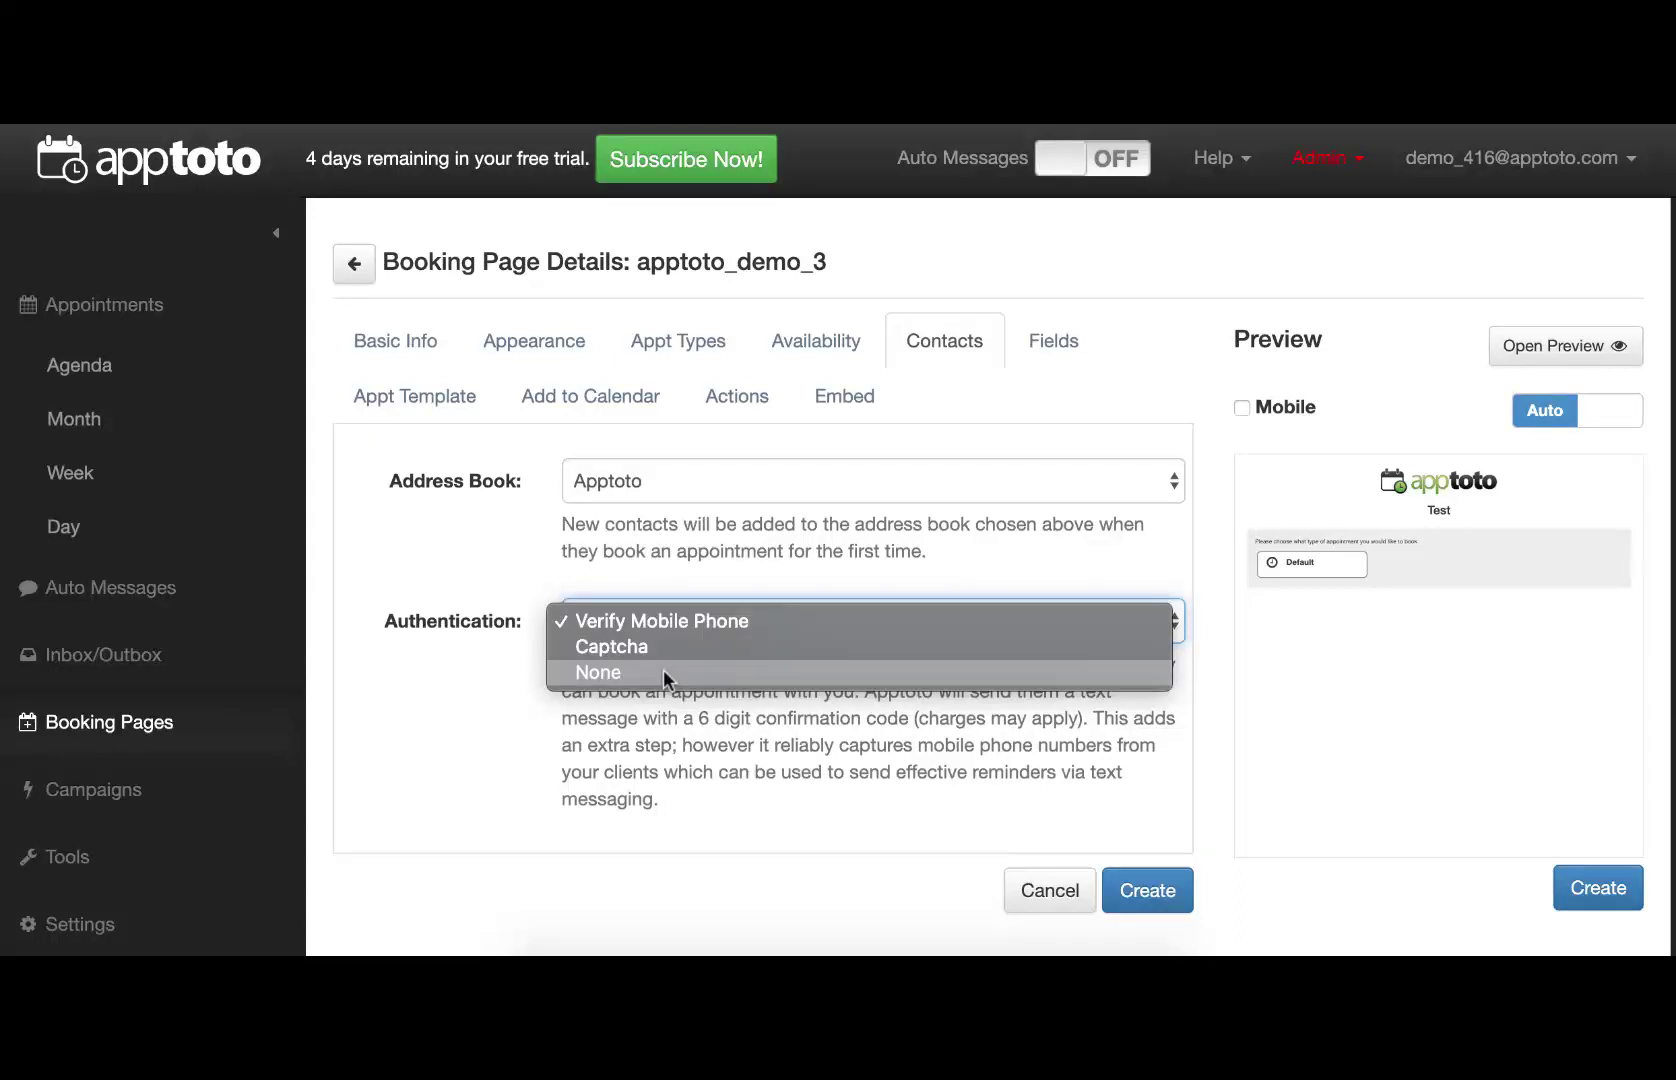
click(535, 527)
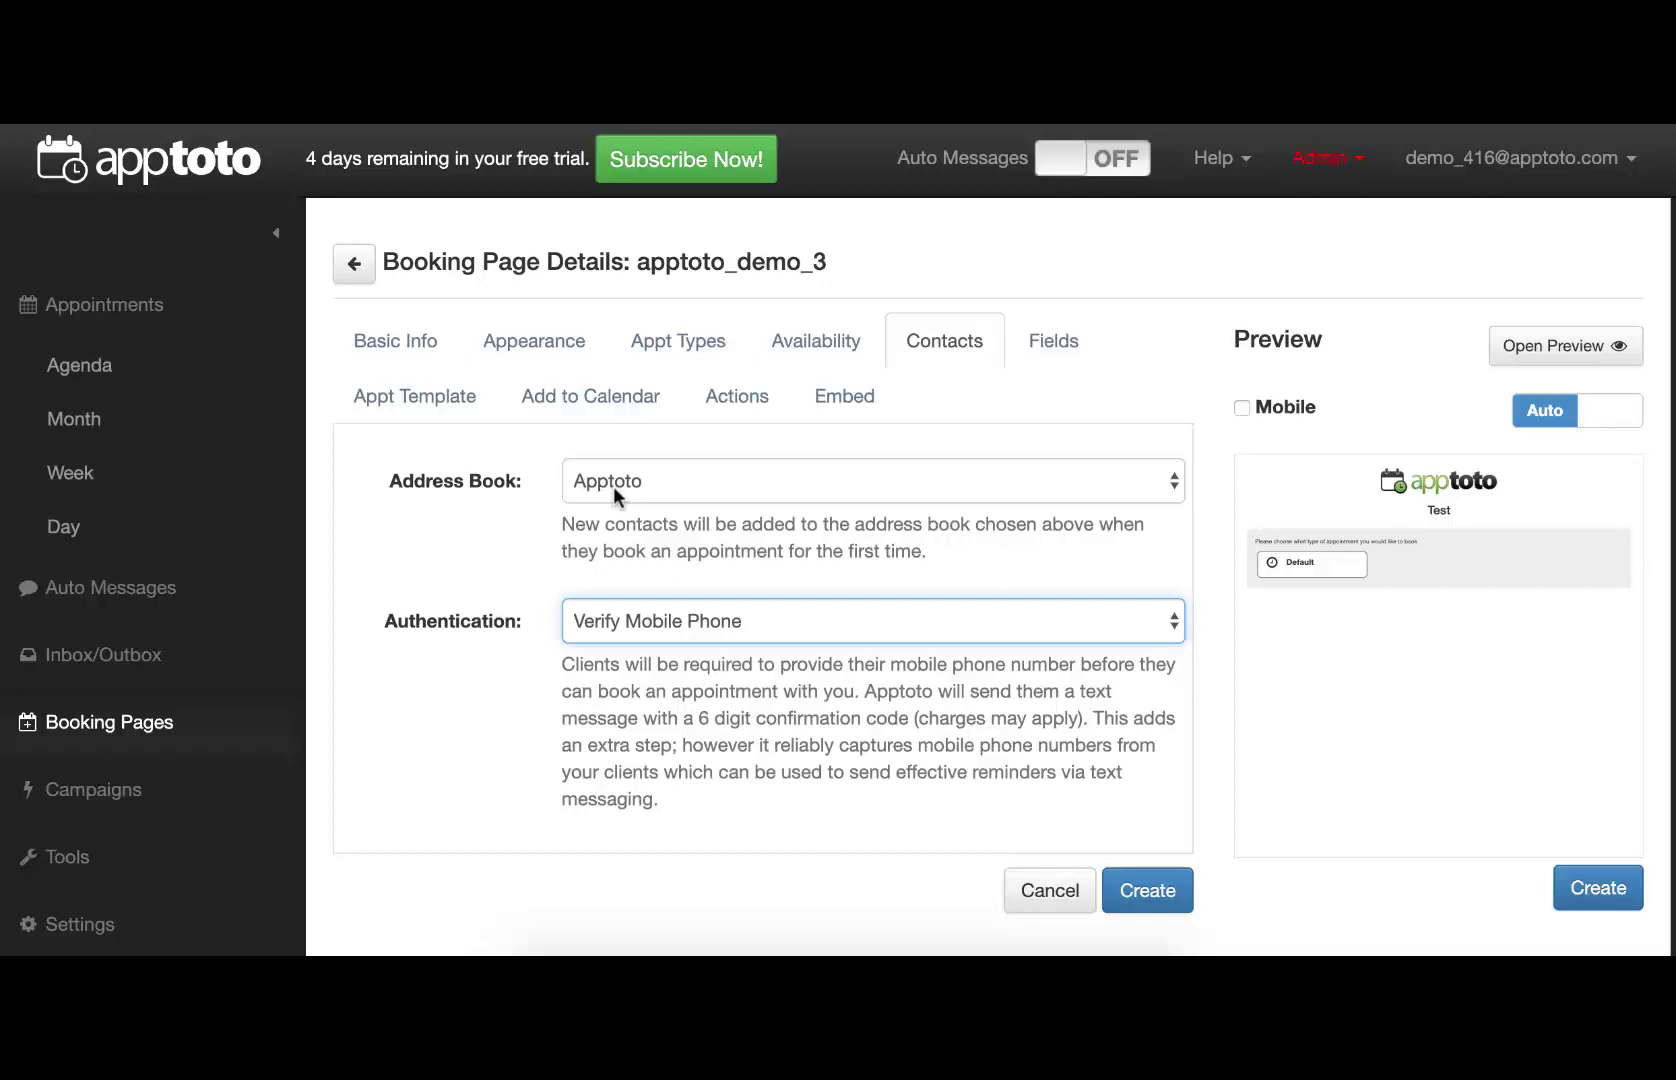
Begin a custom booking field on the Fields tab, then discard it without adding one.
click(1034, 341)
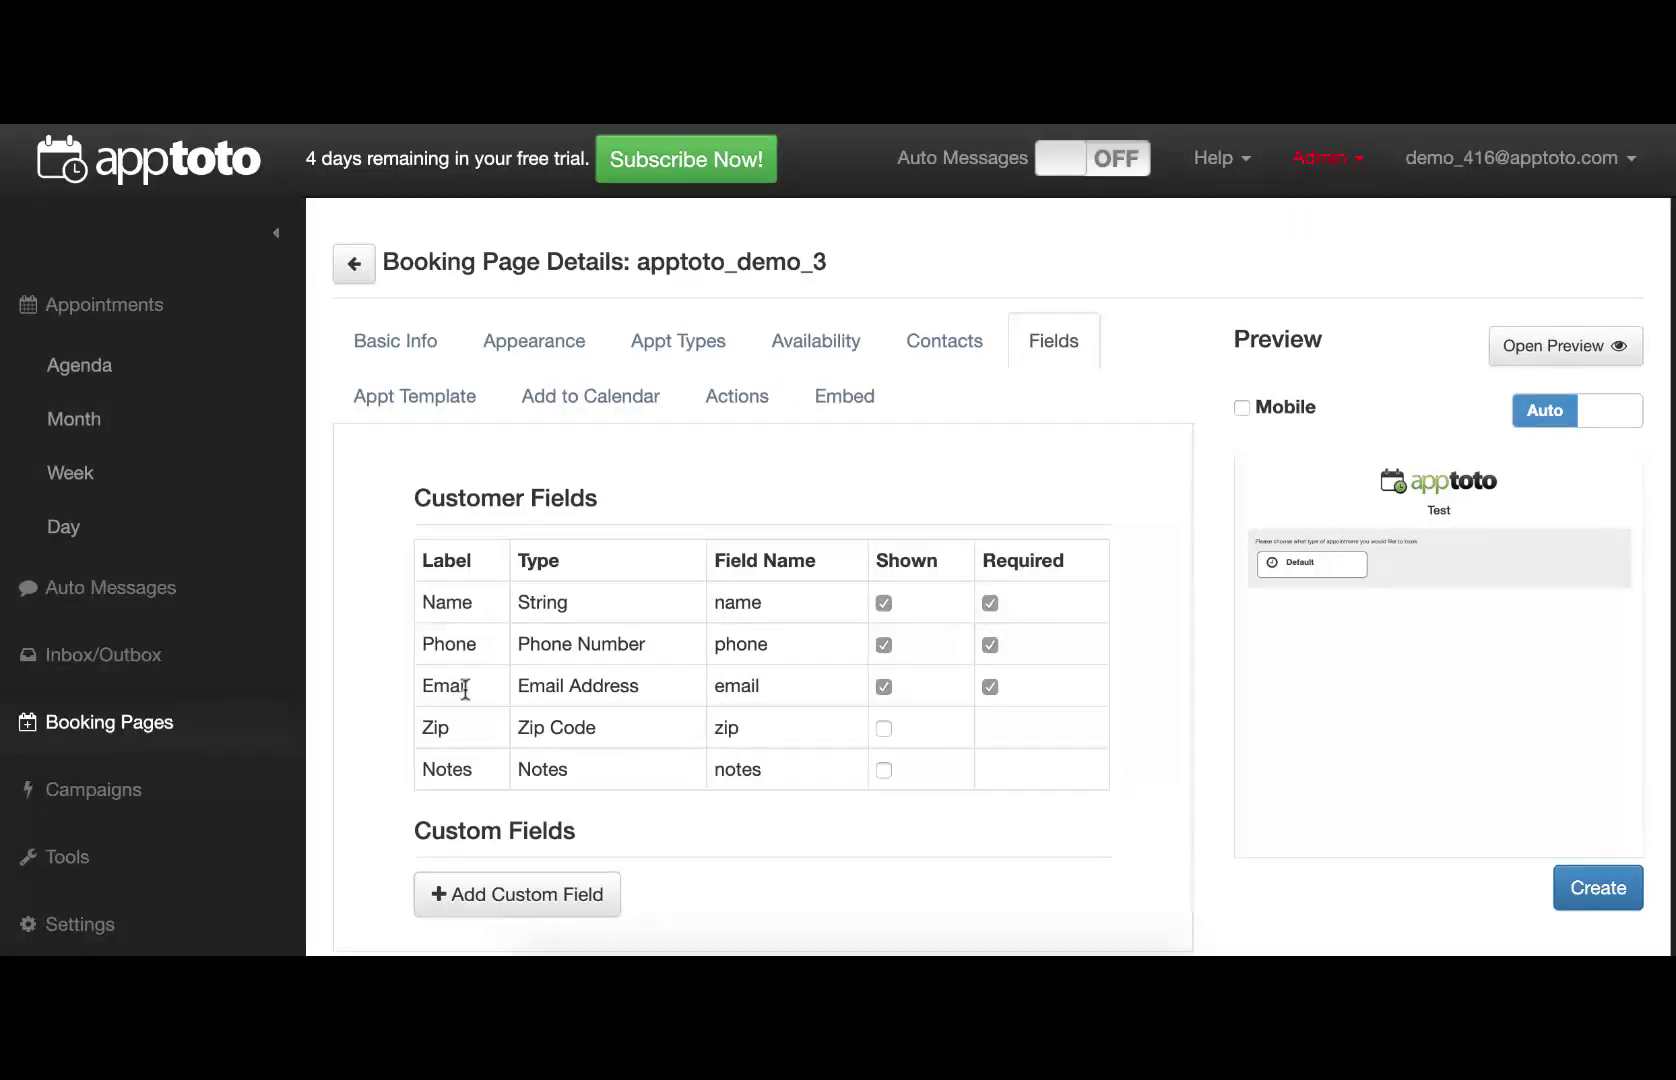
click(527, 908)
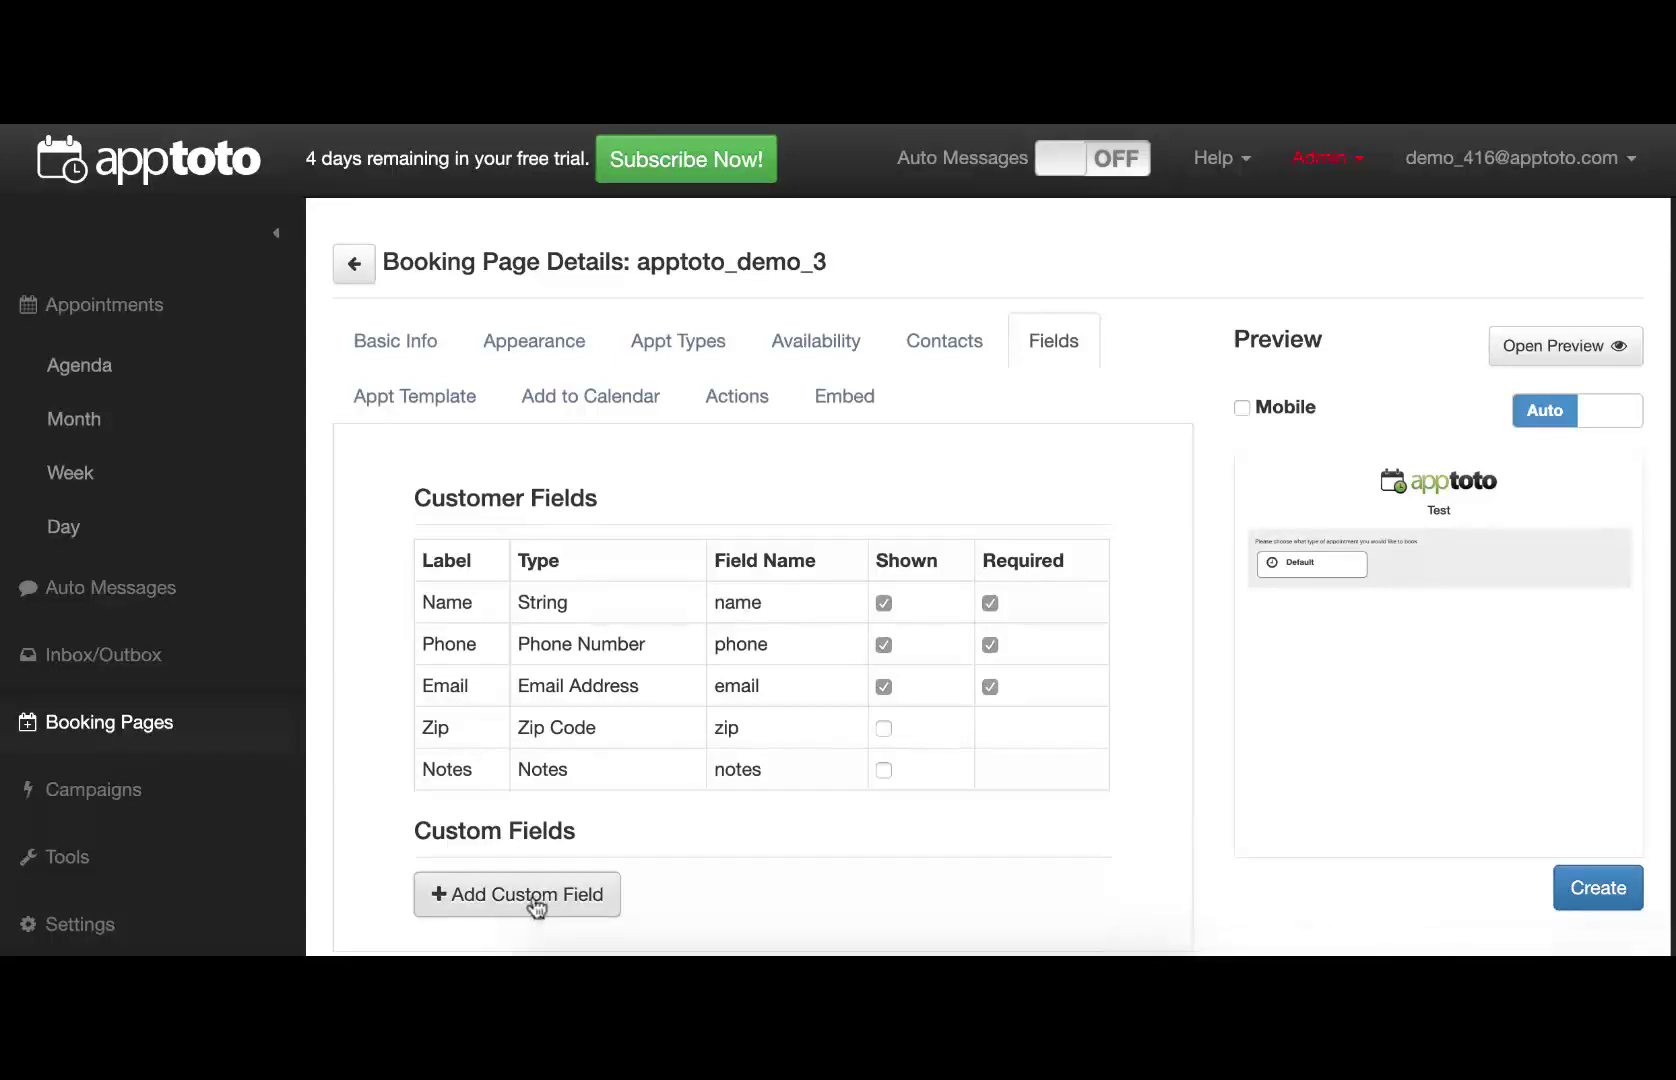
click(533, 897)
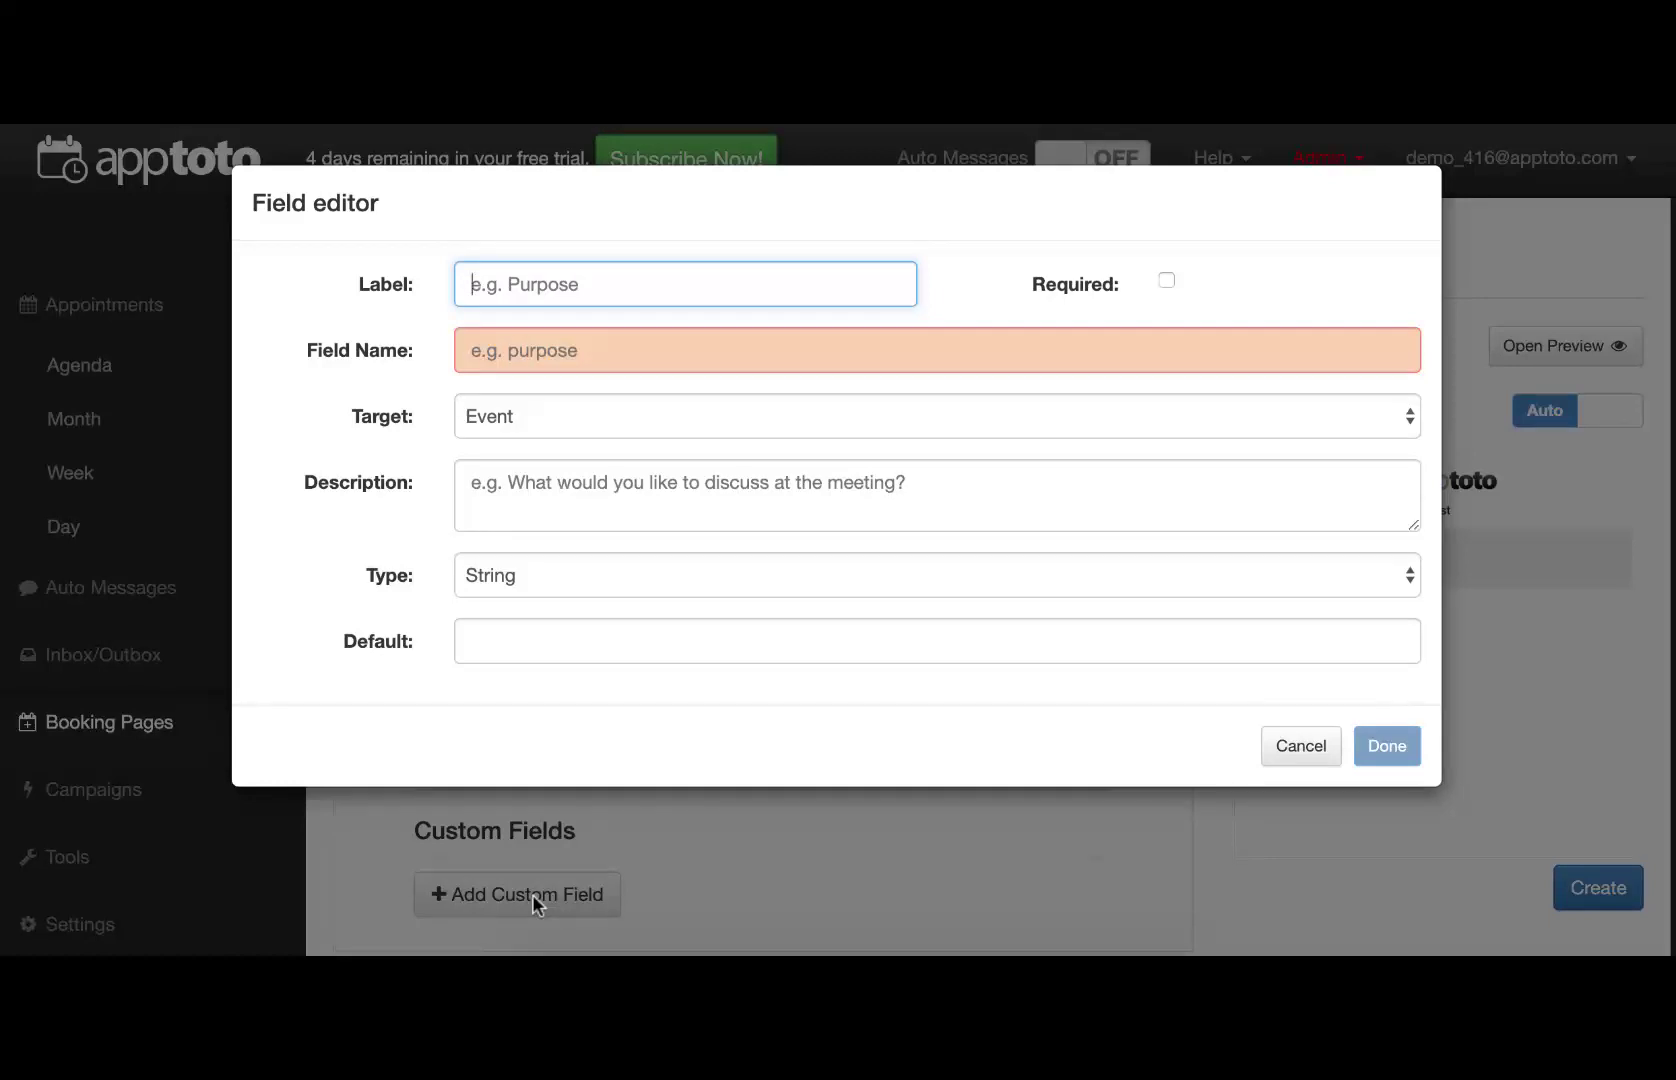
click(1280, 745)
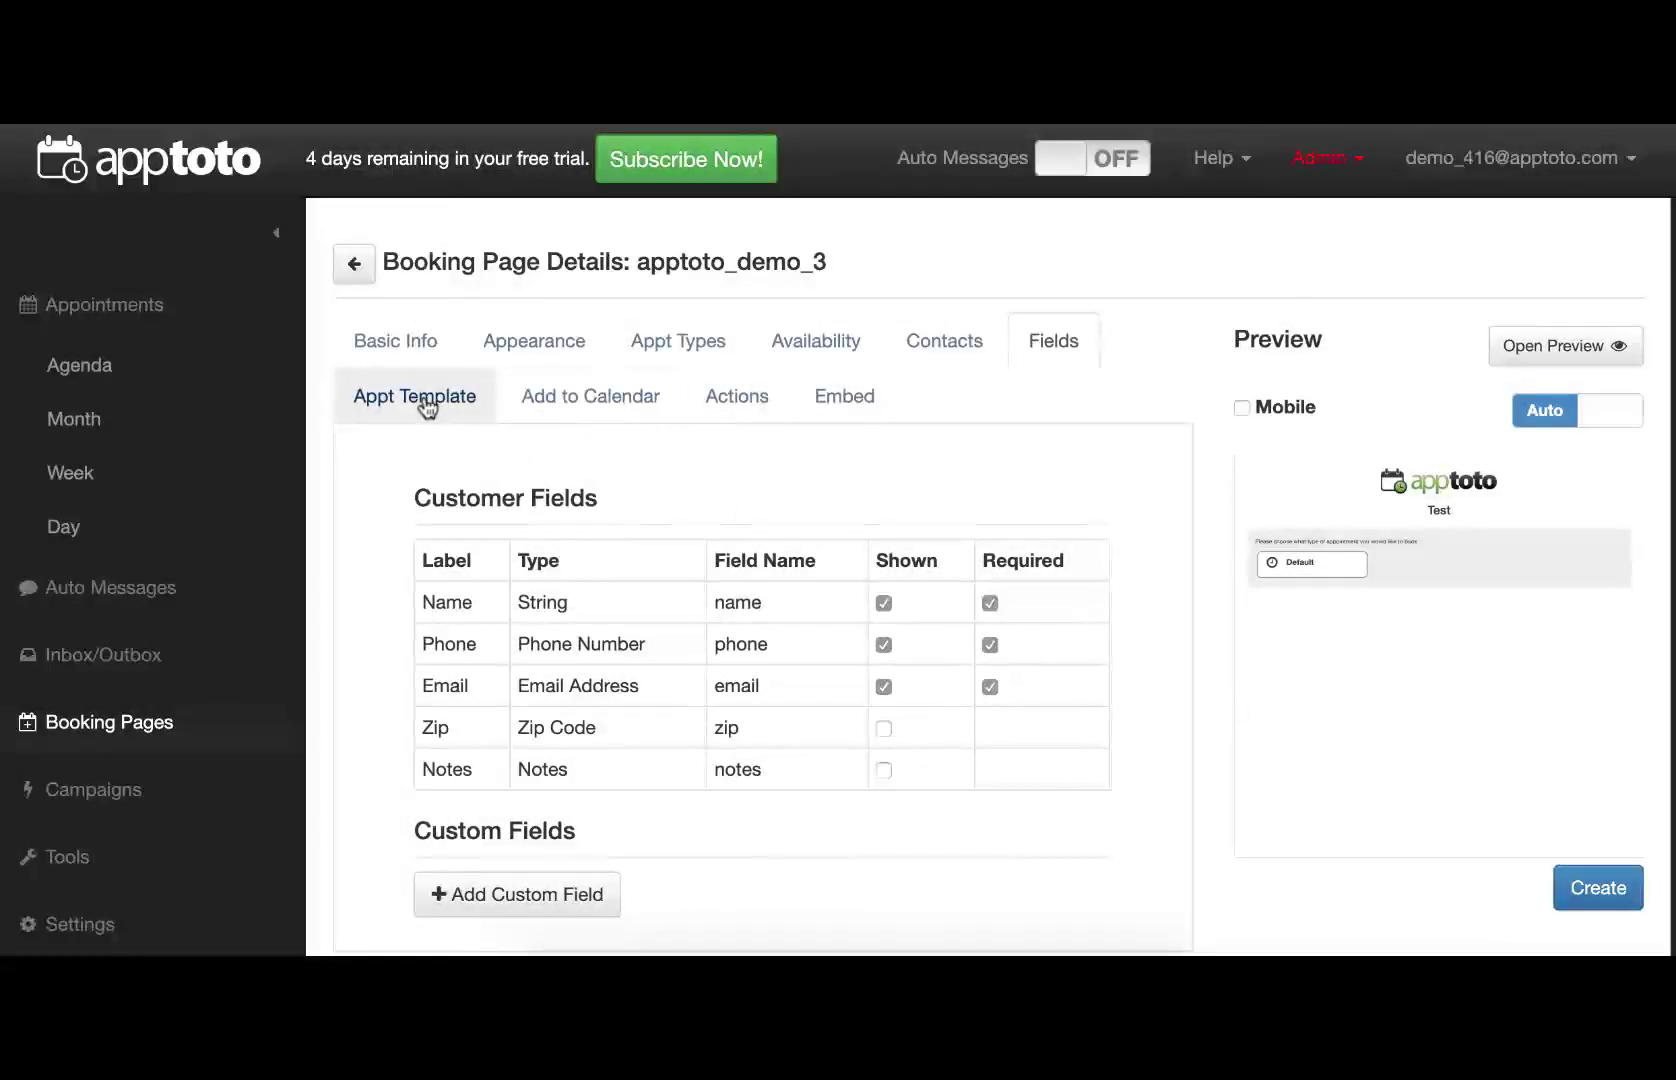
click(424, 398)
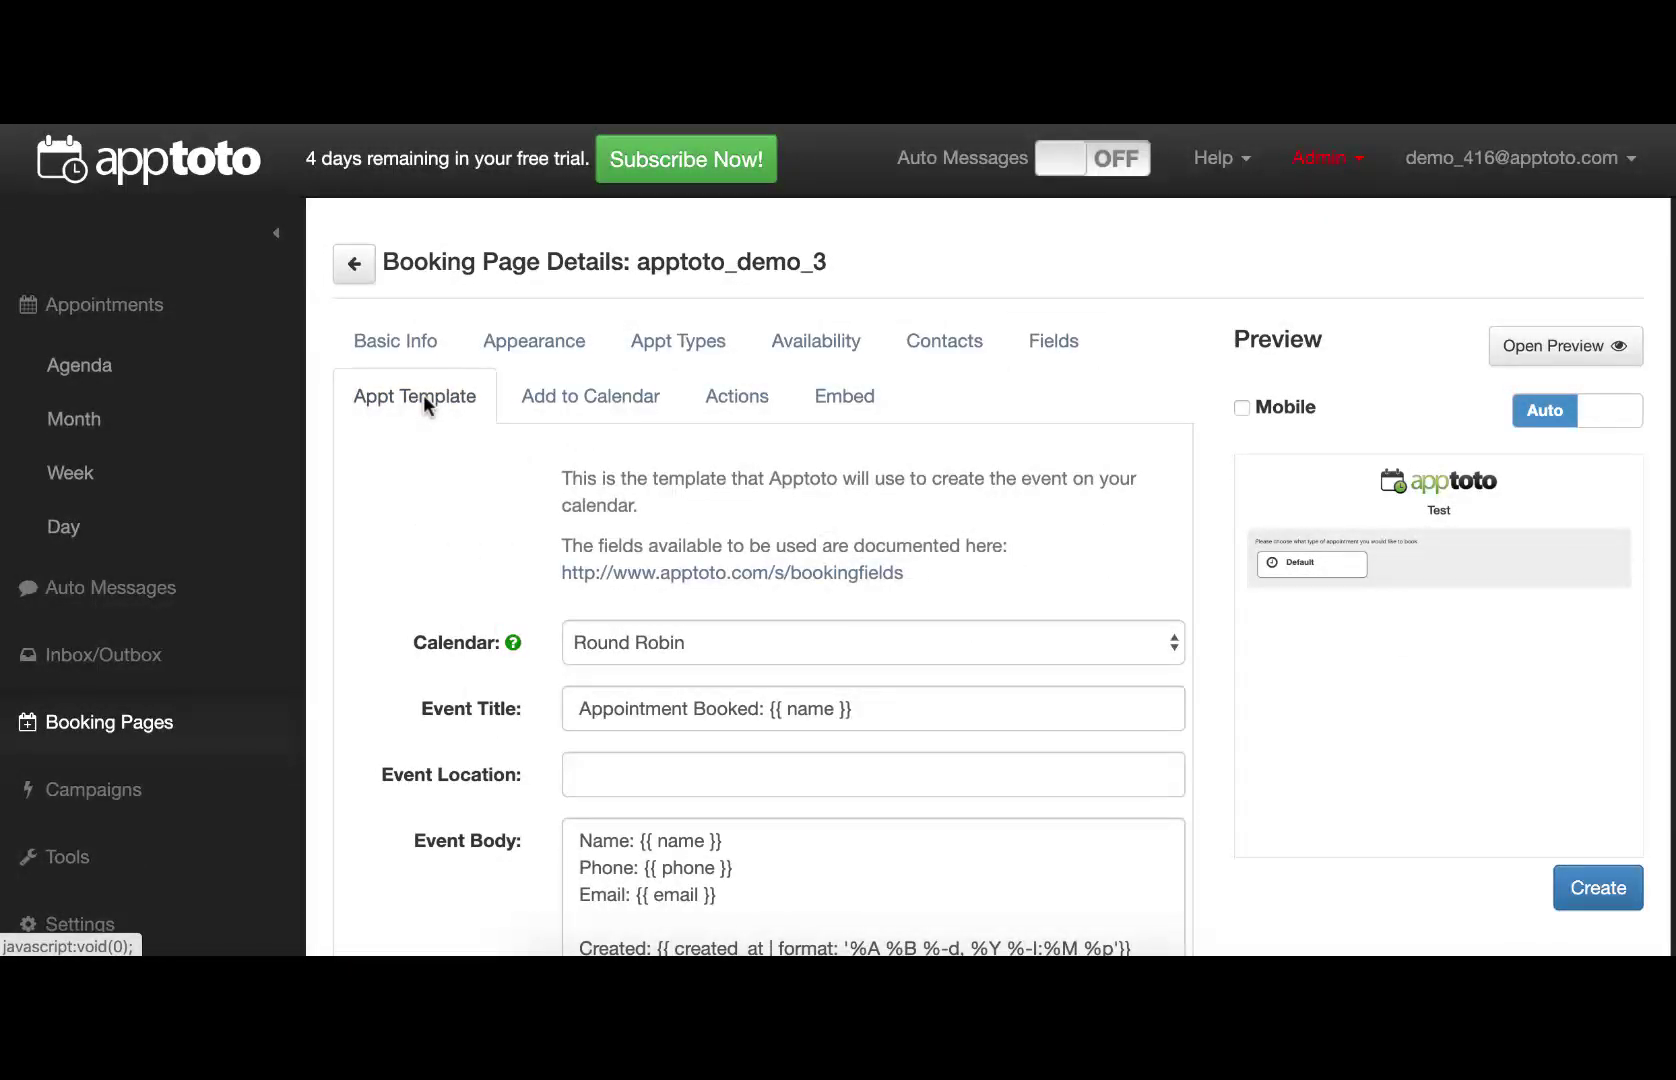
Switch the template's calendar assignment from Round Robin to Ordered and review the event title.
click(621, 641)
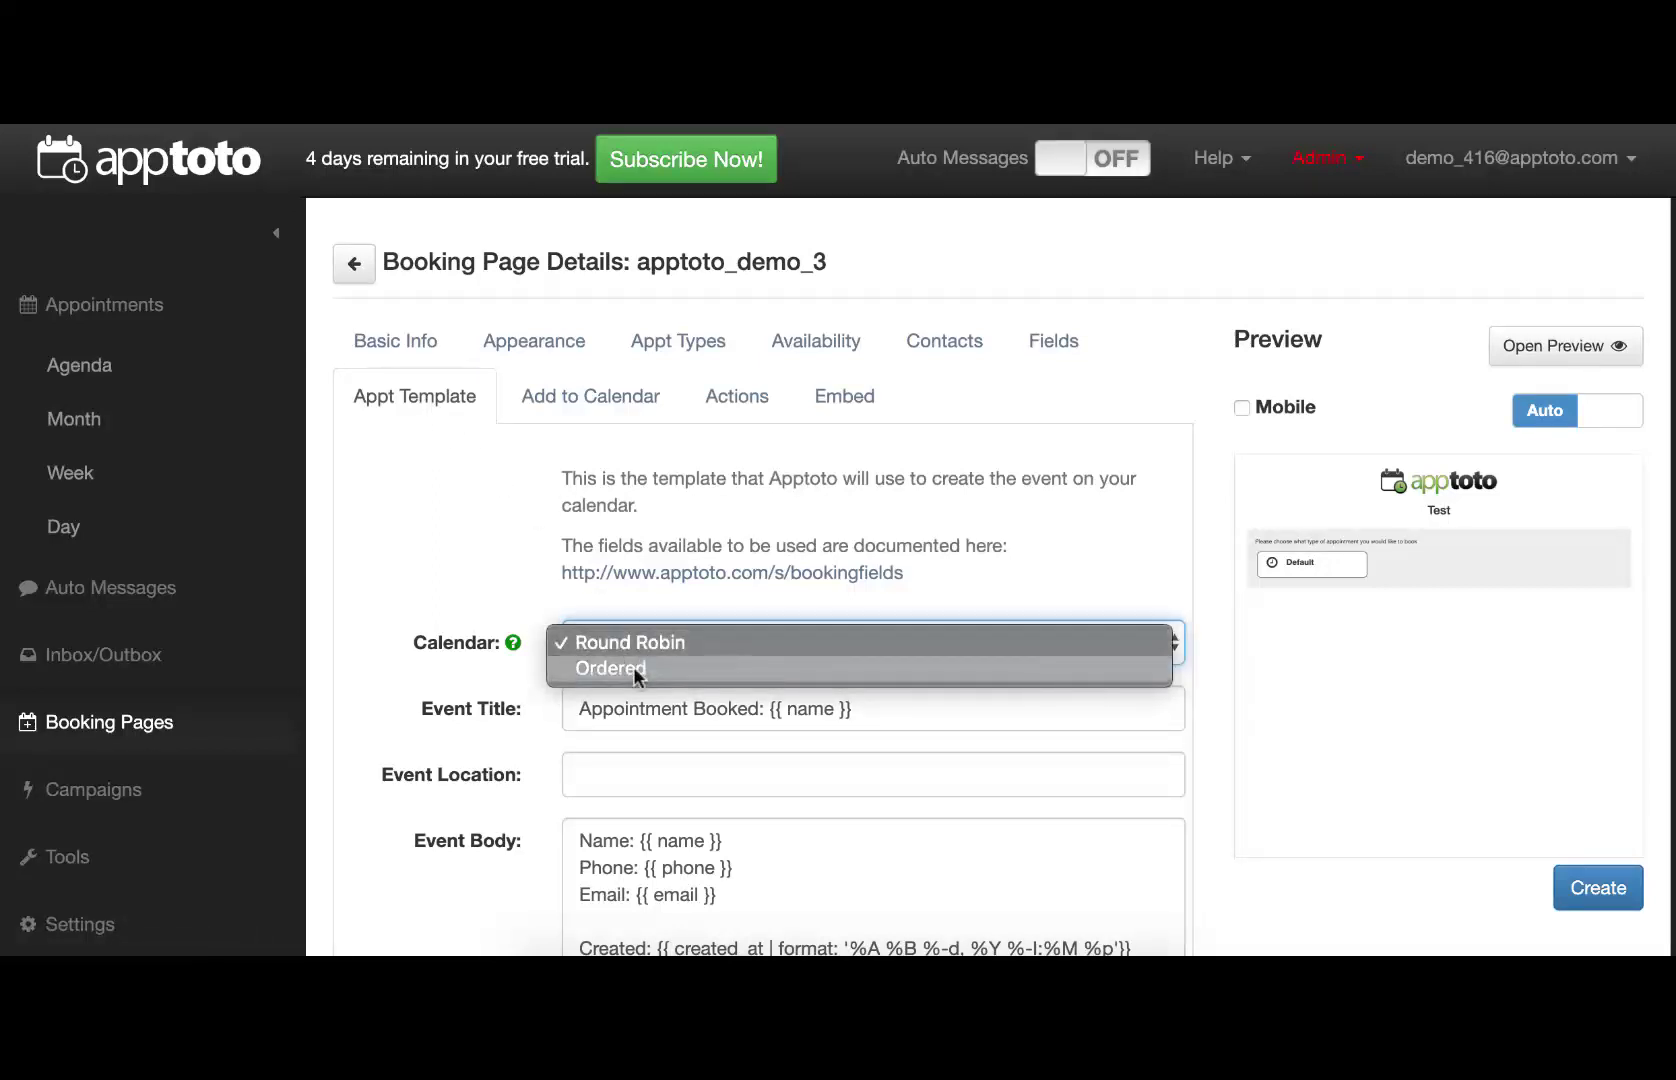
click(632, 666)
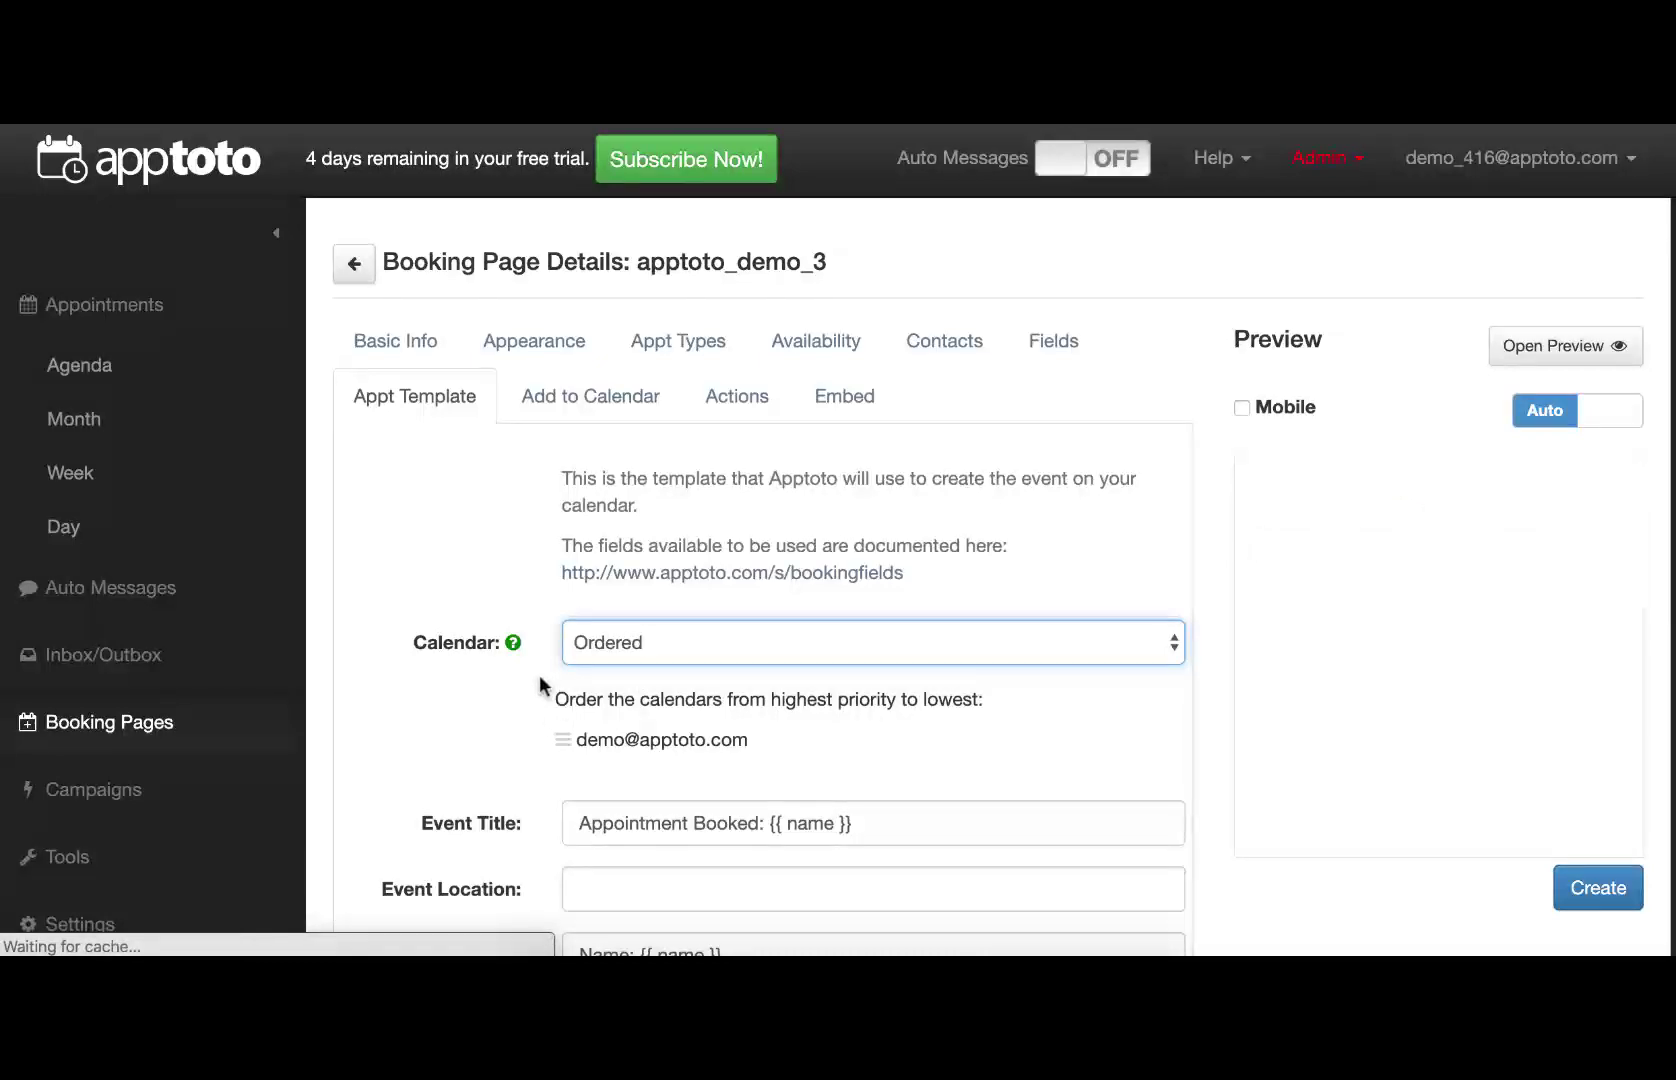
scroll(539, 676, down, 5)
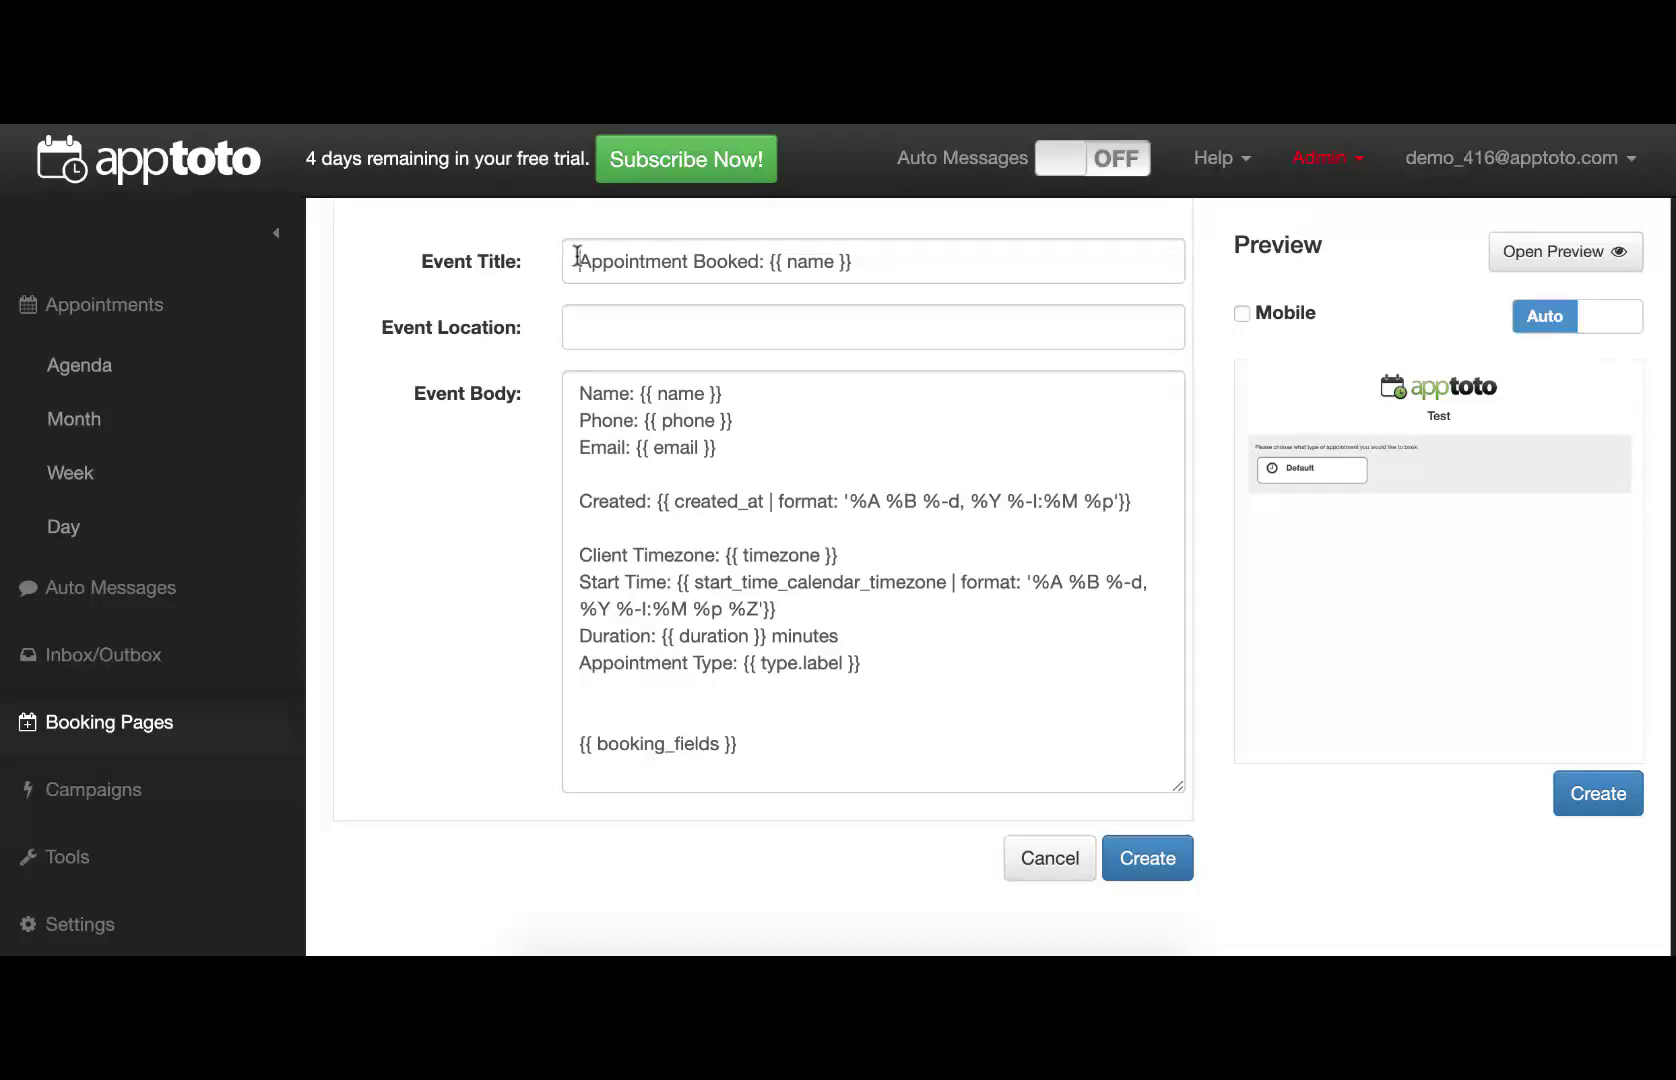
drag(577, 258, 855, 262)
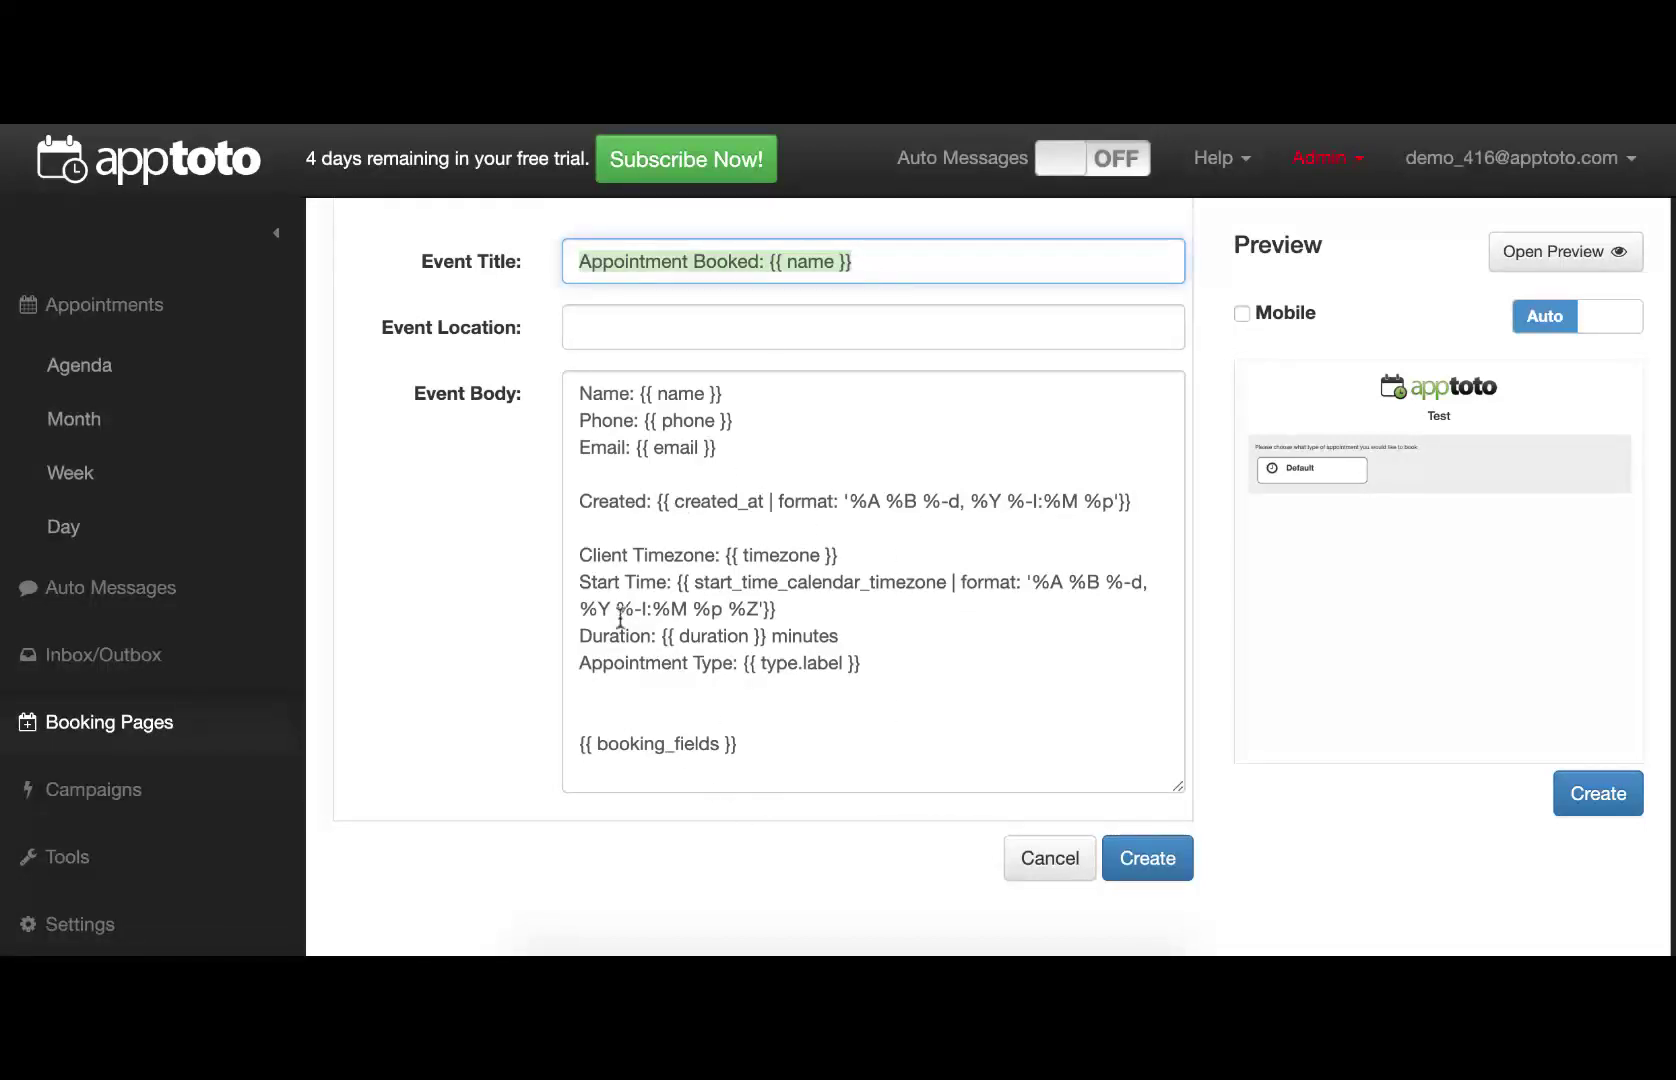
click(512, 703)
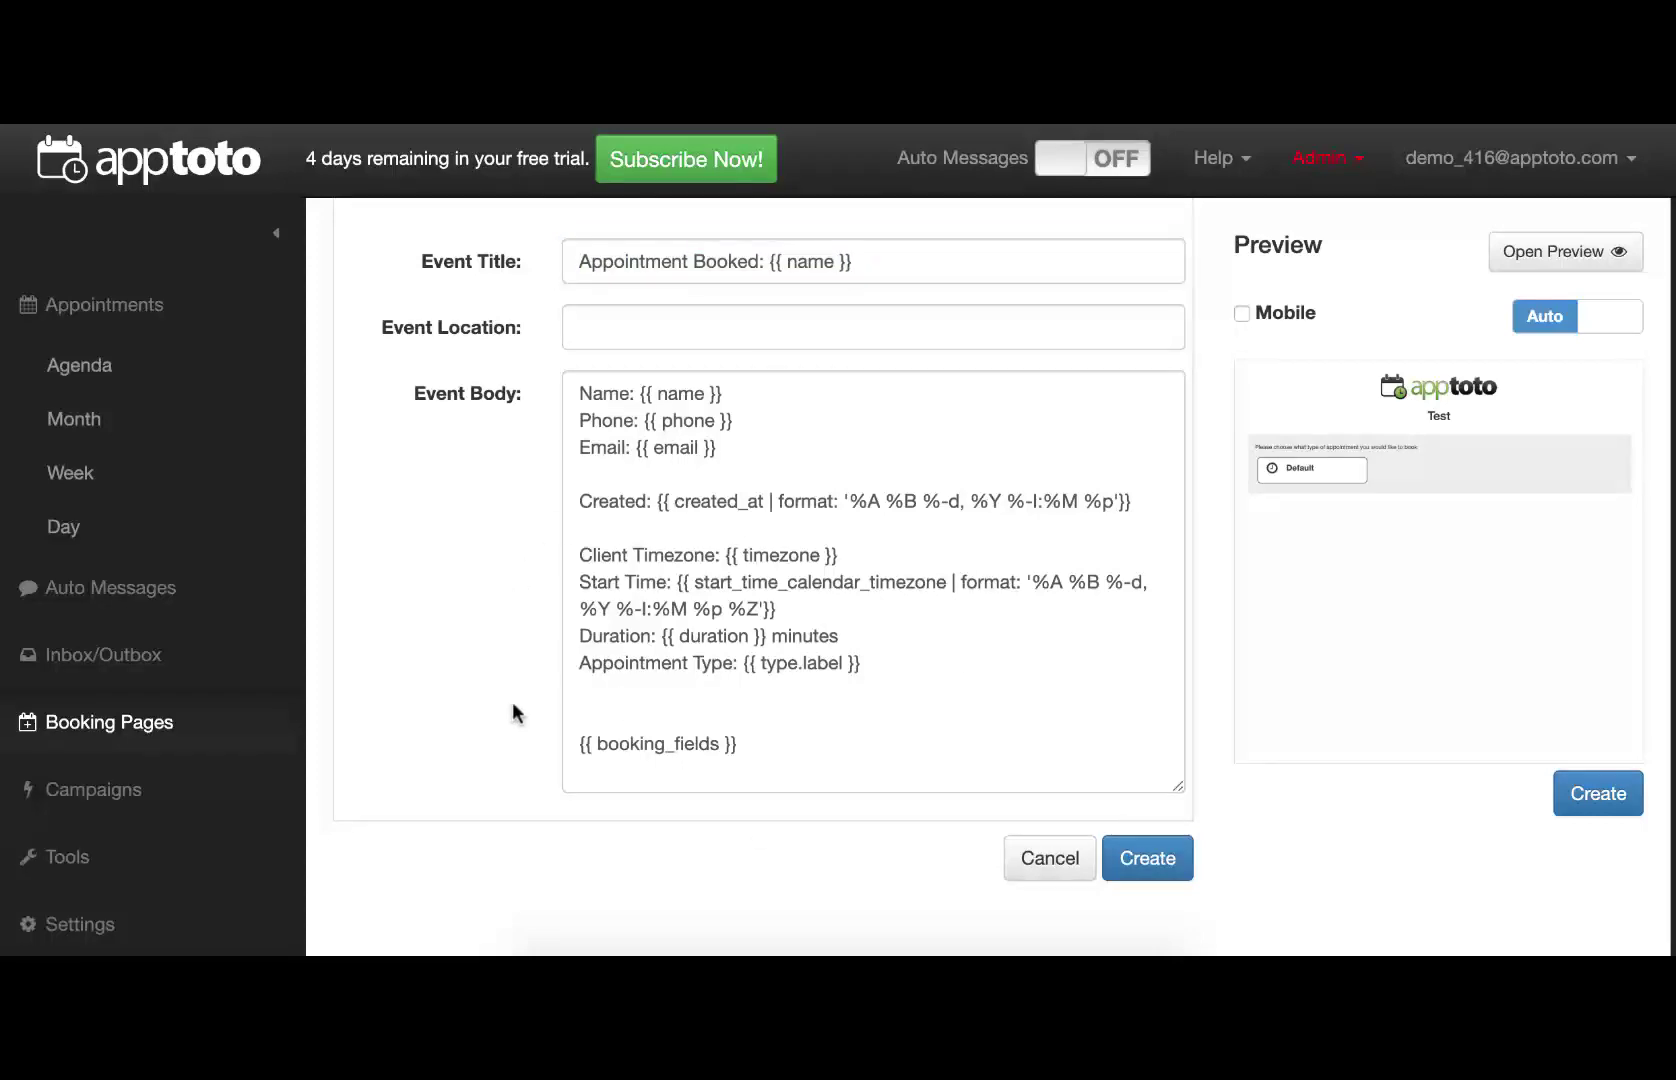
scroll(512, 703, up, 5)
Review the Add to Calendar event title and cancel/reschedule event body.
click(635, 401)
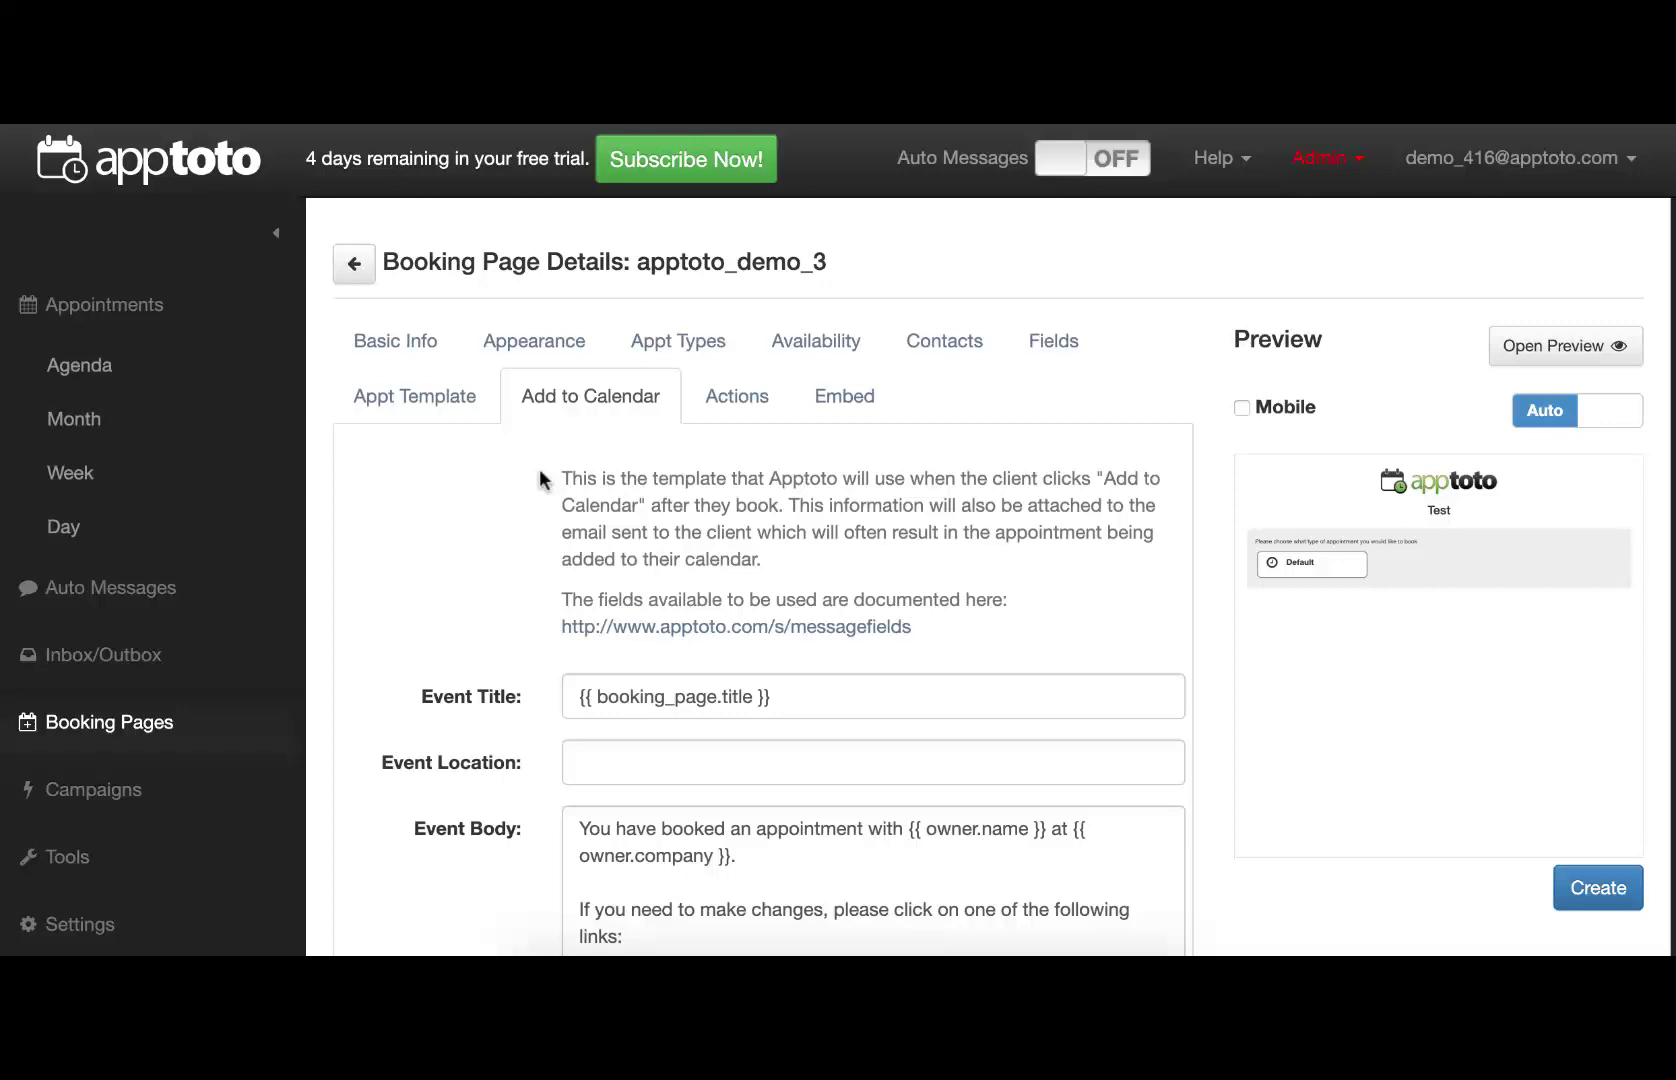
scroll(540, 480, down, 3)
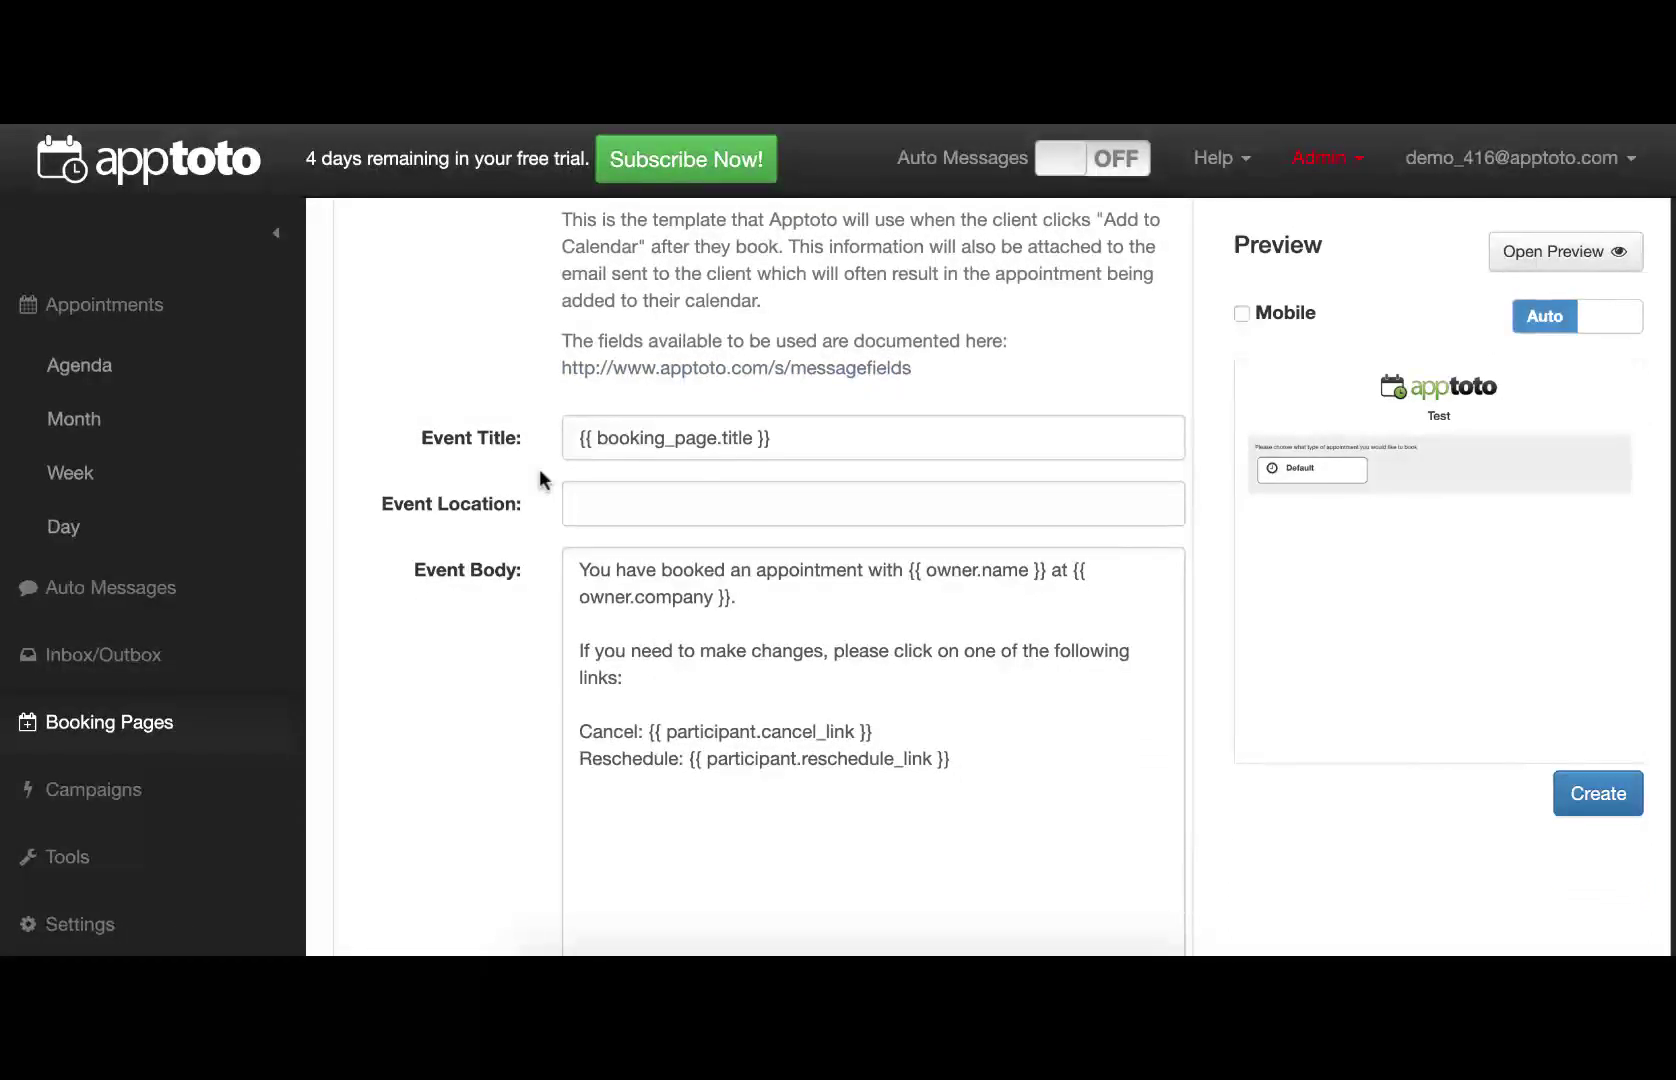
scroll(539, 480, up, 3)
Review after-booking actions: show the appointment page and email both owner and customer.
click(765, 402)
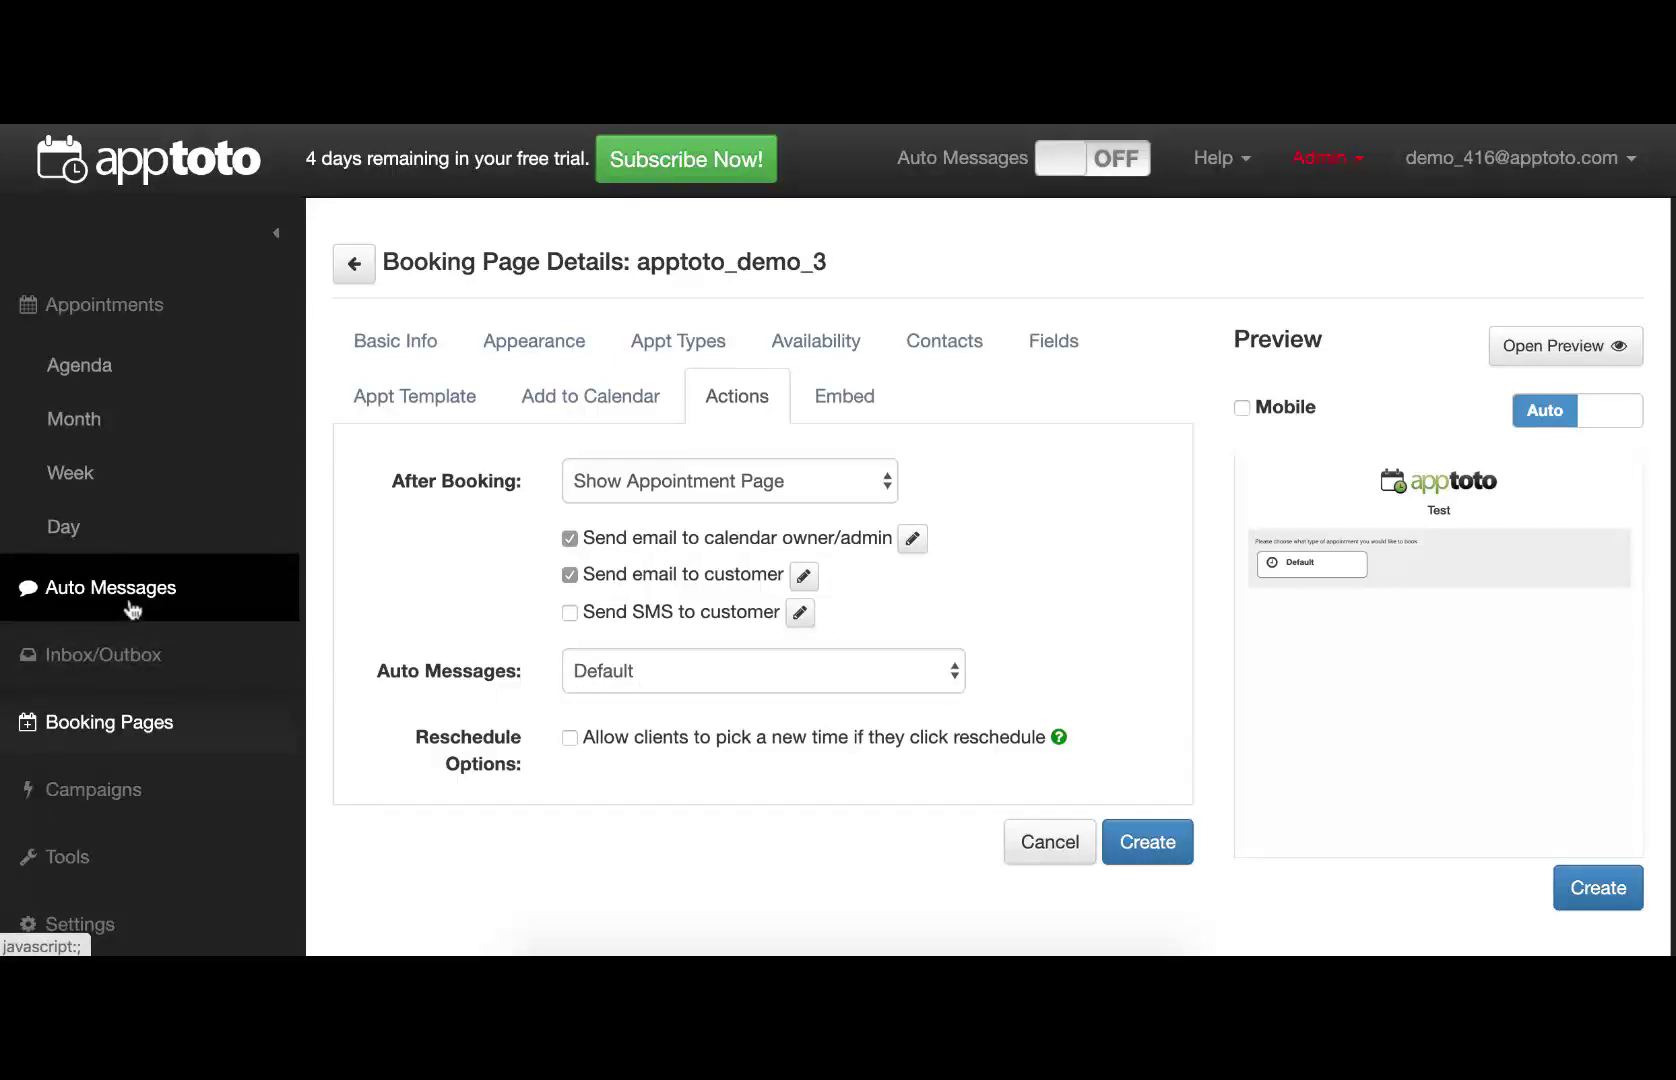
Select the Test page's direct link under Embed, then return to the Booking Pages list.
click(851, 400)
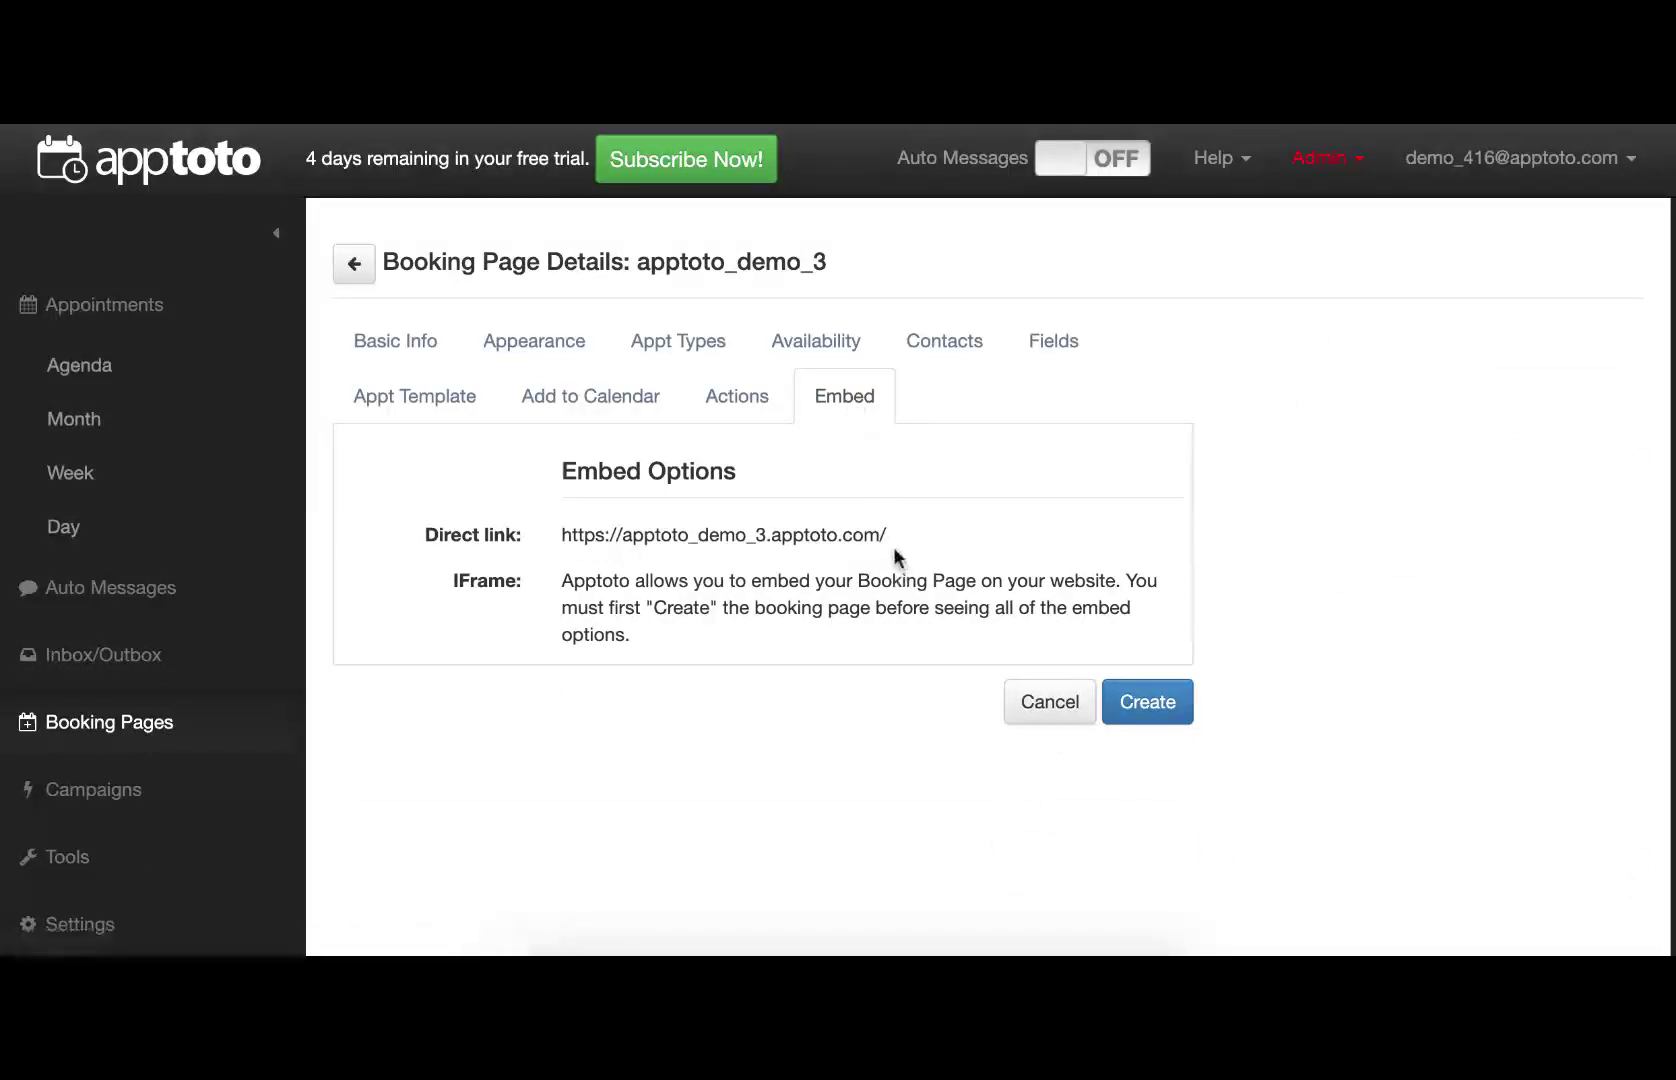
drag(889, 530, 535, 531)
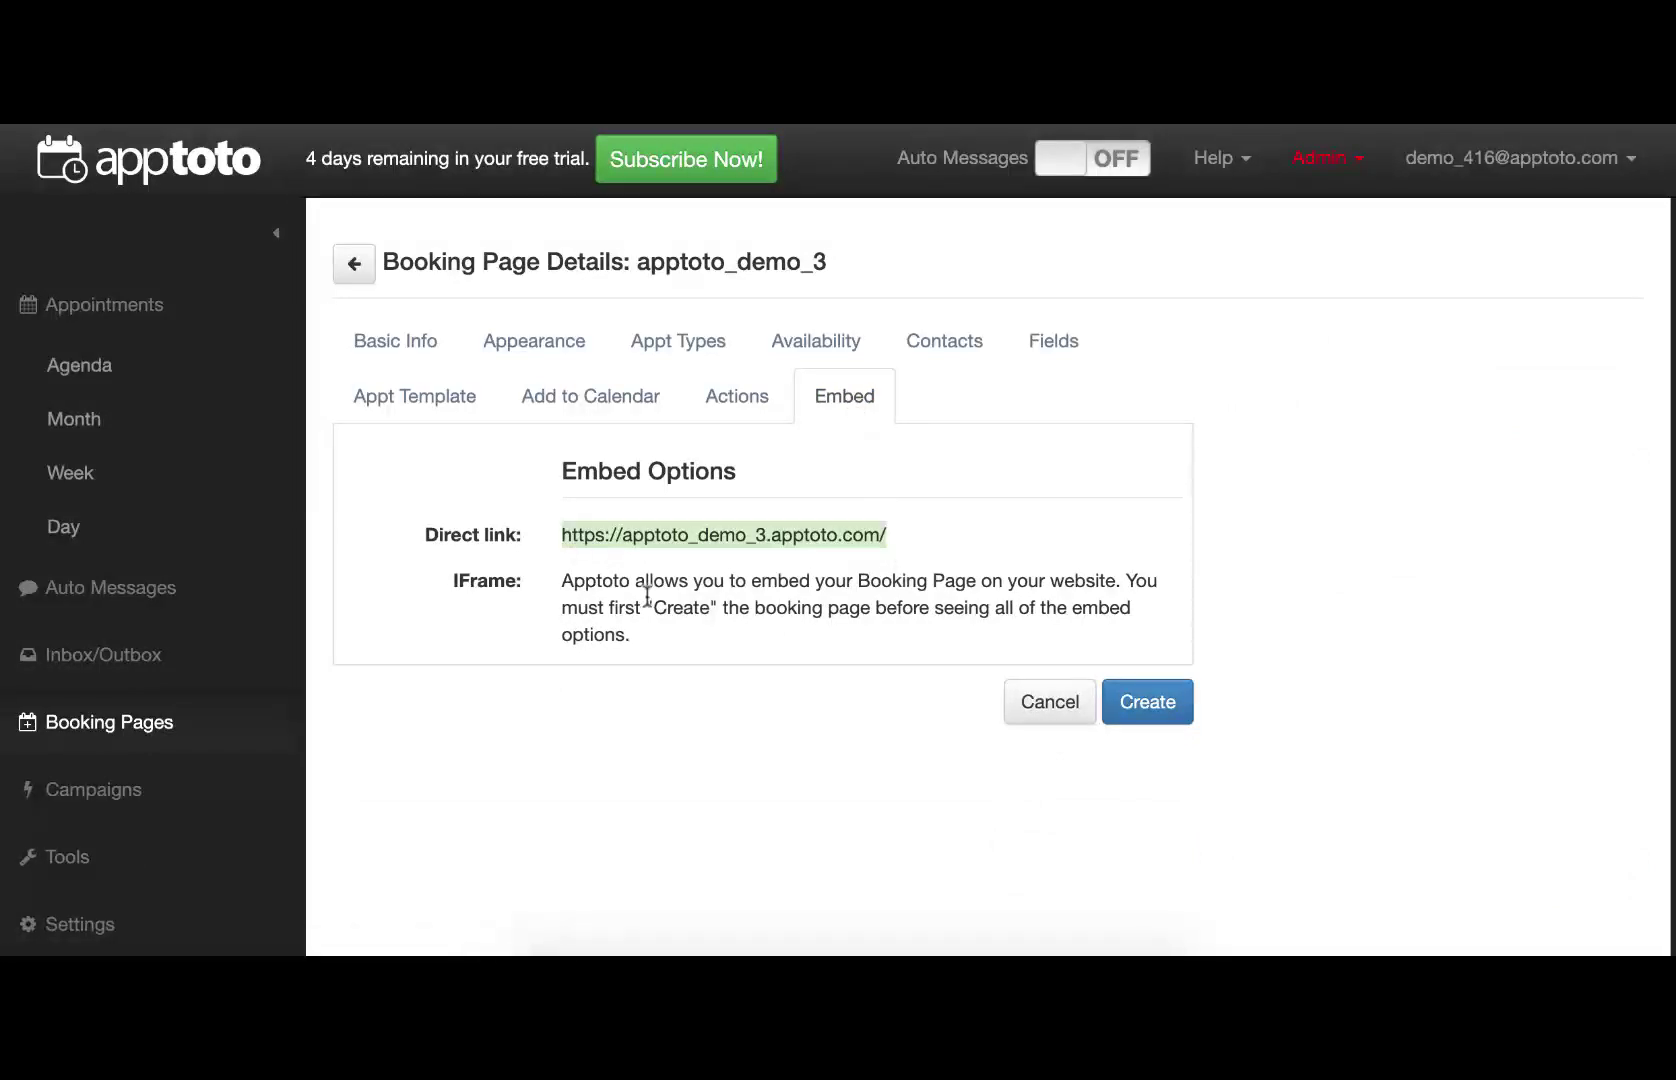
click(647, 634)
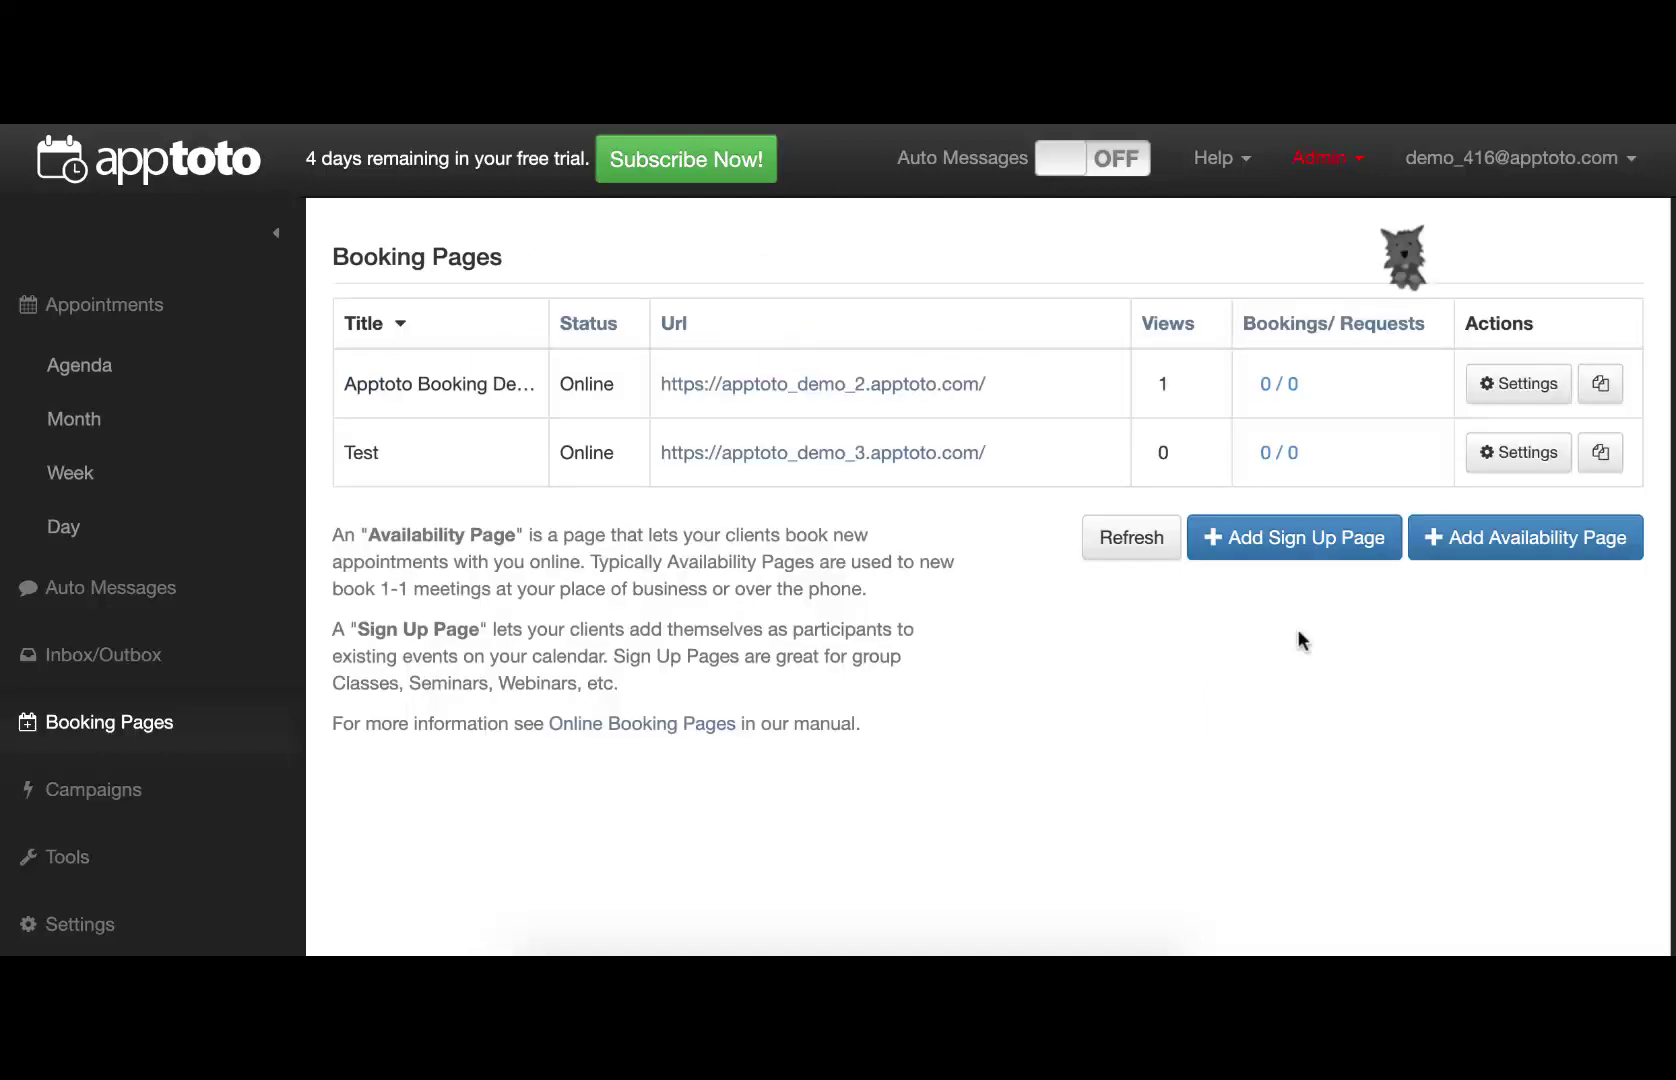
Create a new sign-up page with the URL 'signuppagedemo', allowing 10 participants.
click(1317, 537)
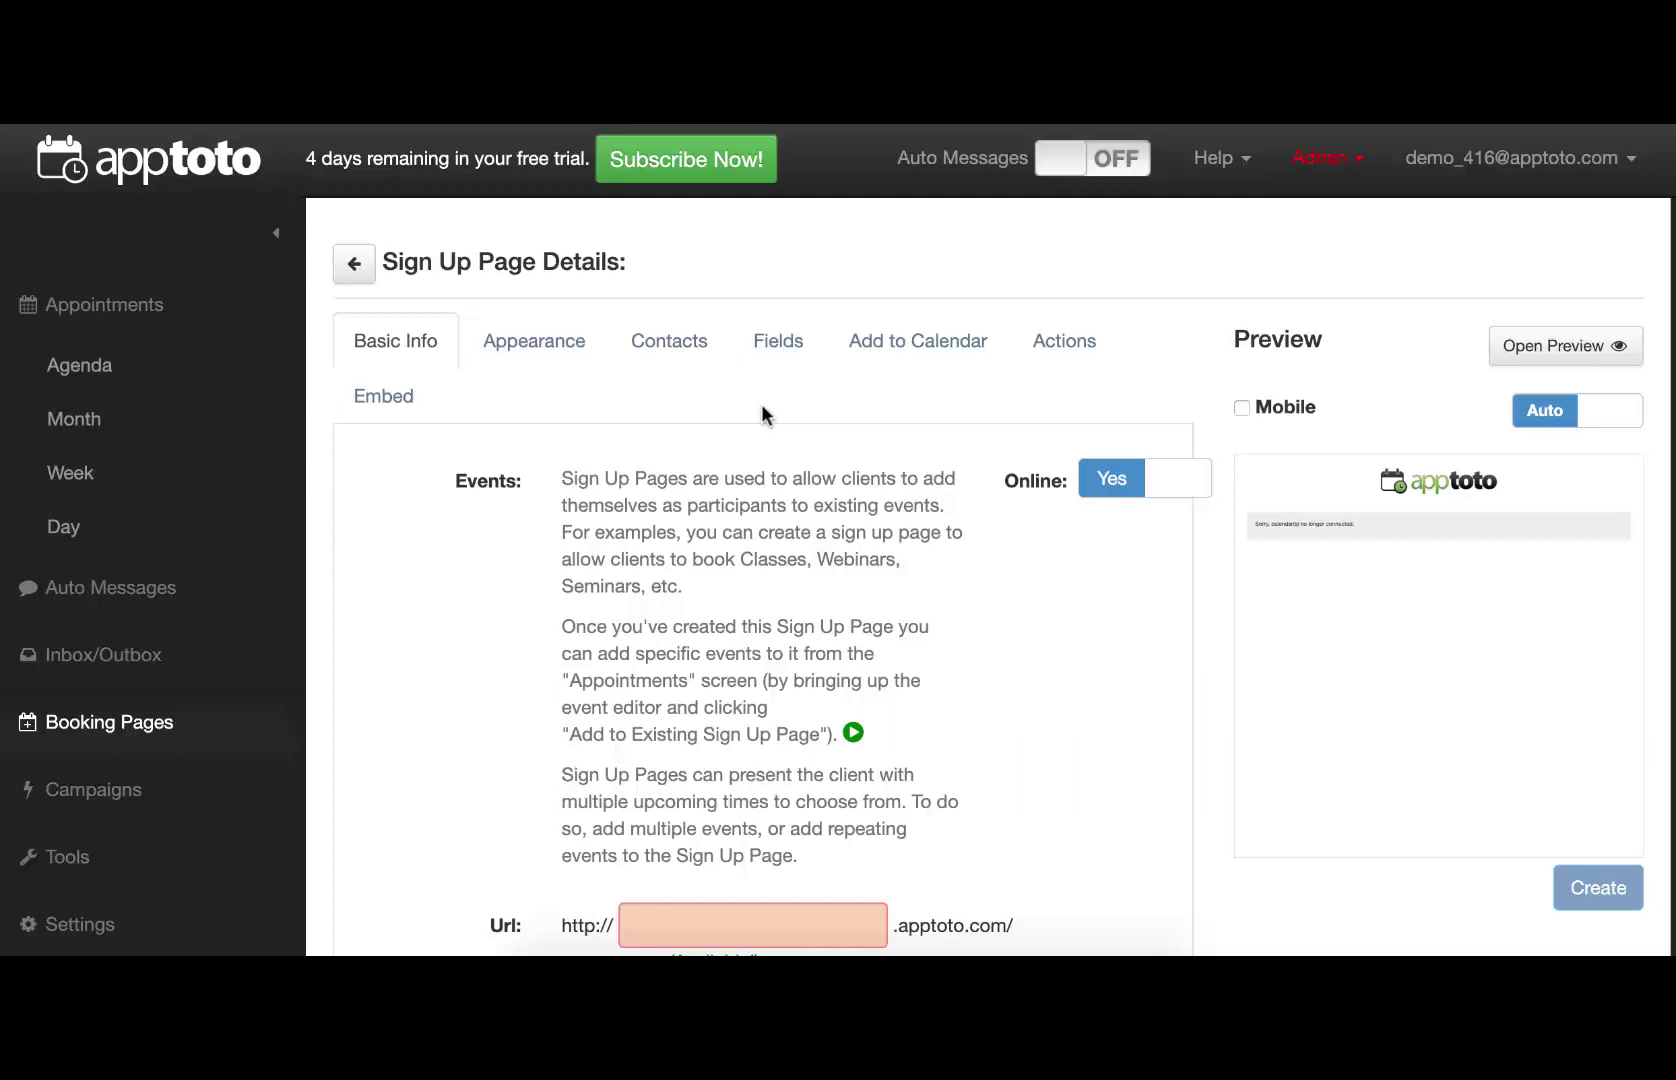
text(signuppagedemo)
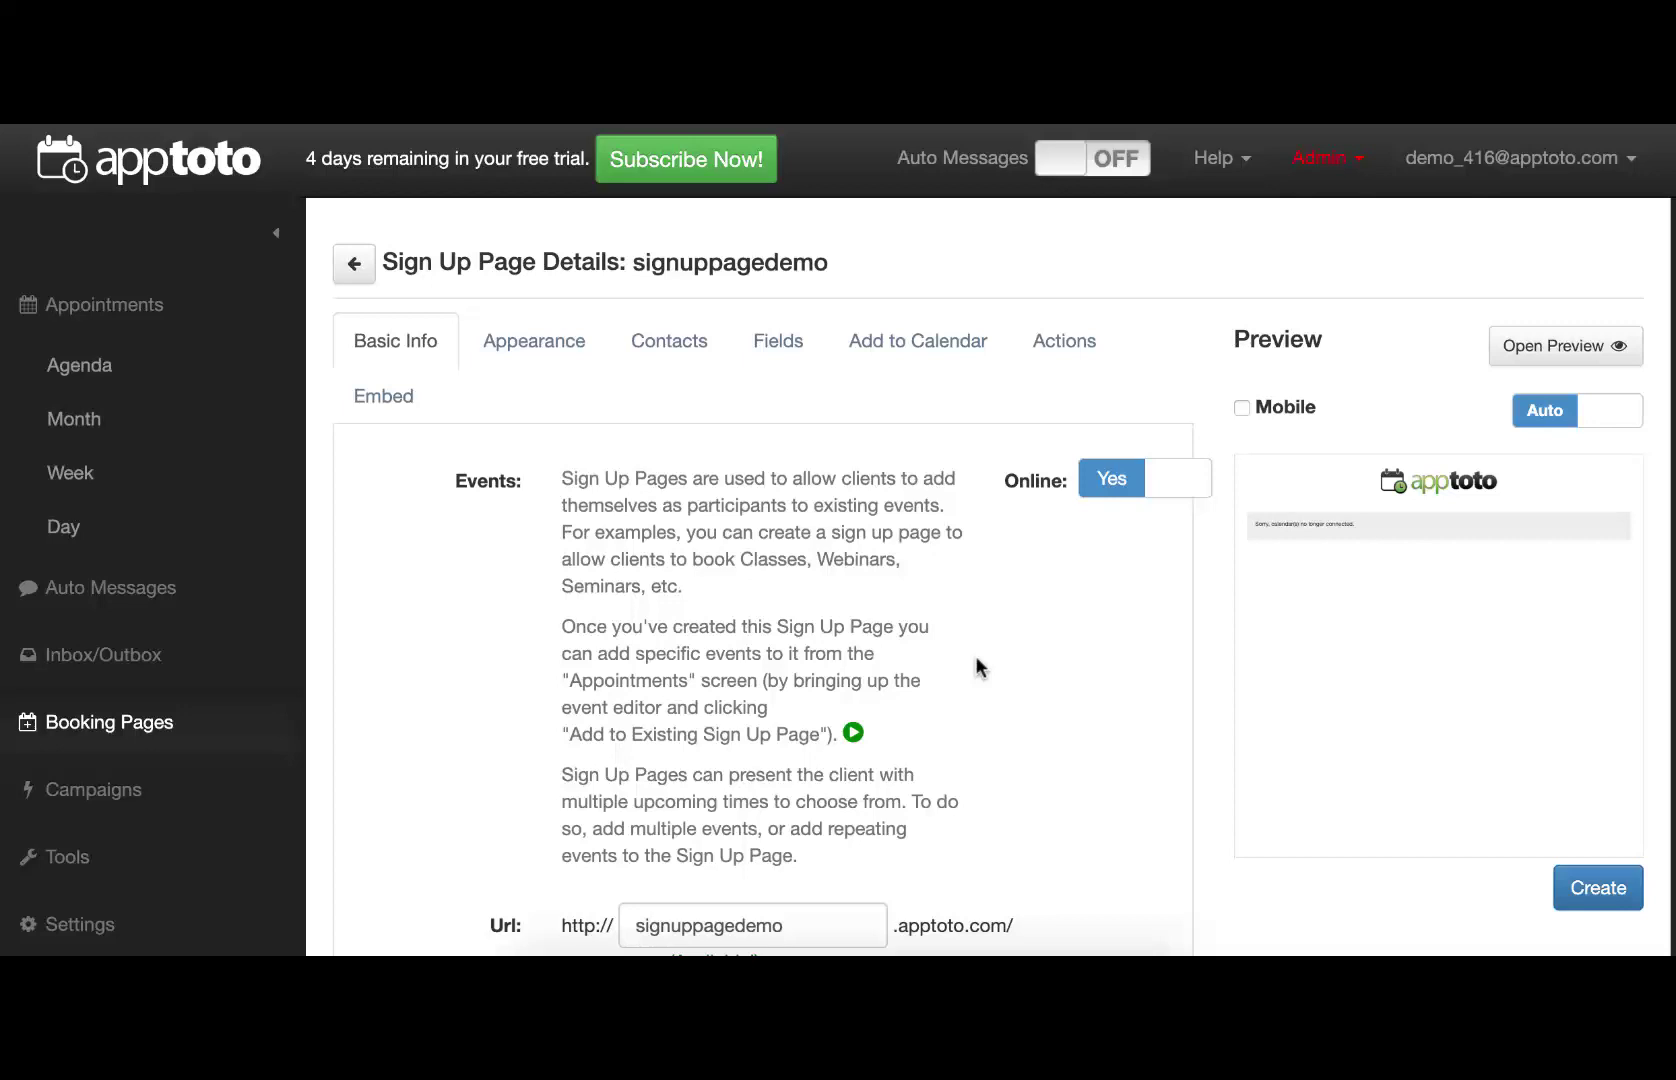
scroll(975, 655, down, 3)
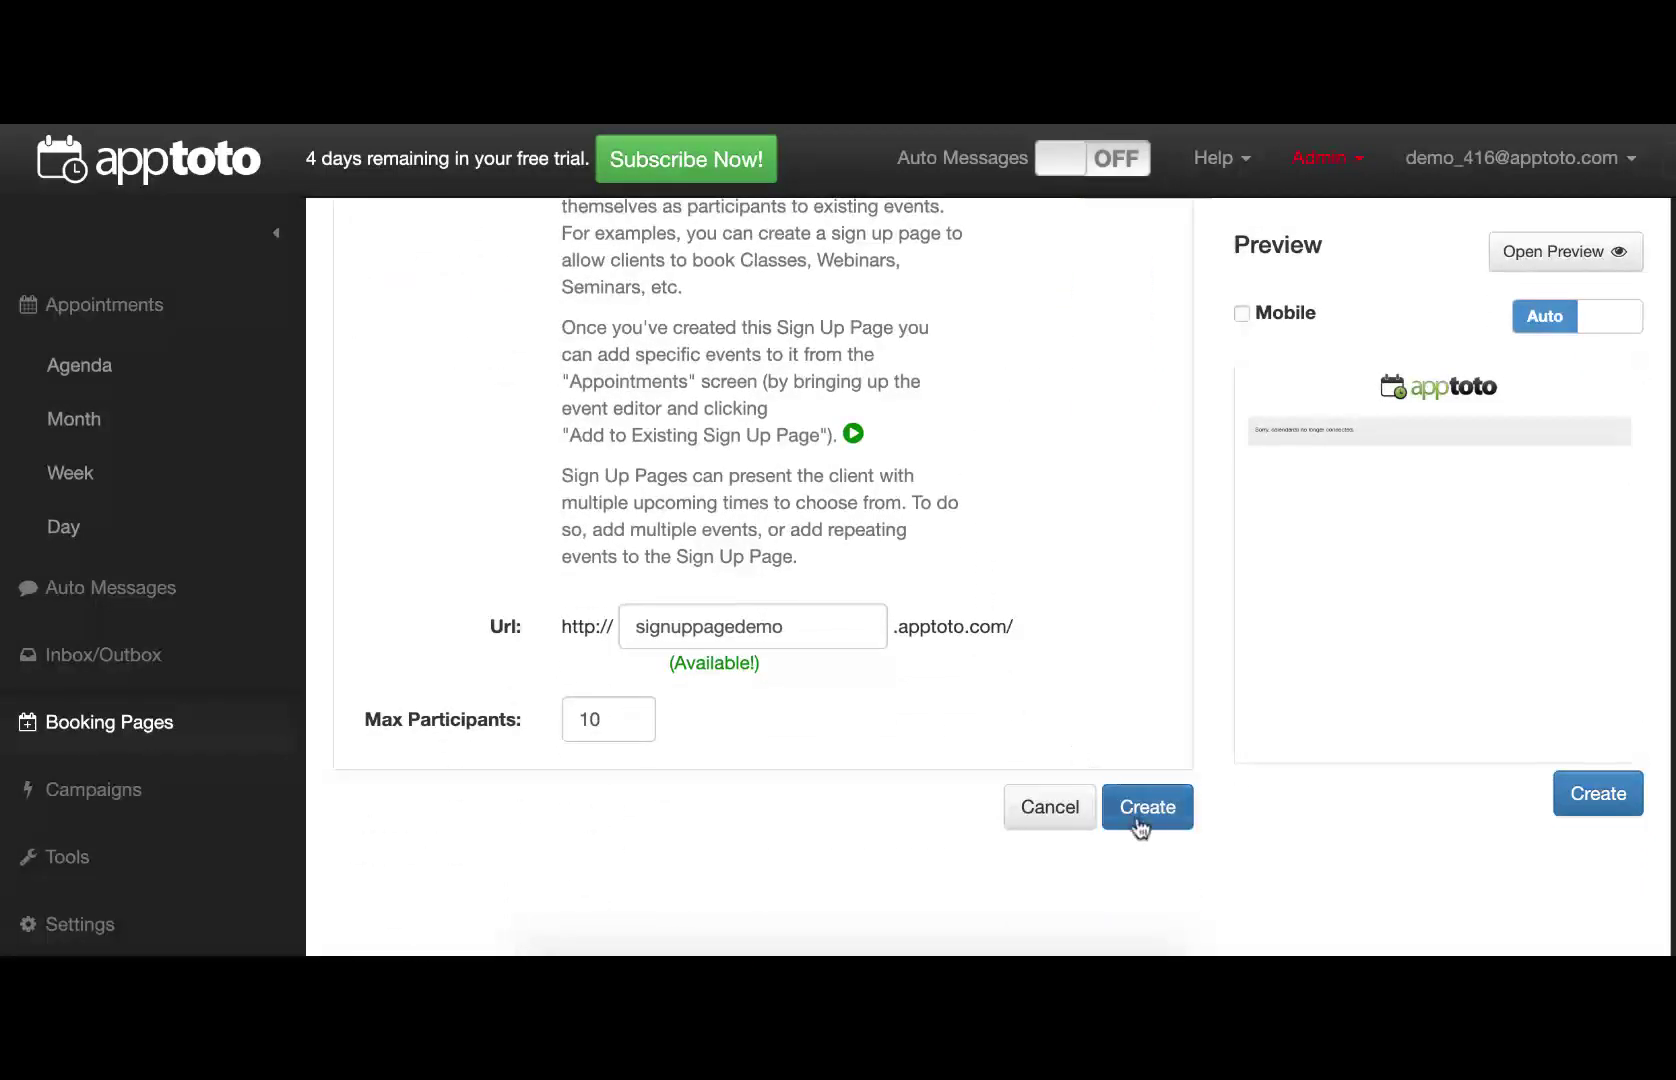
click(1156, 818)
click(1155, 812)
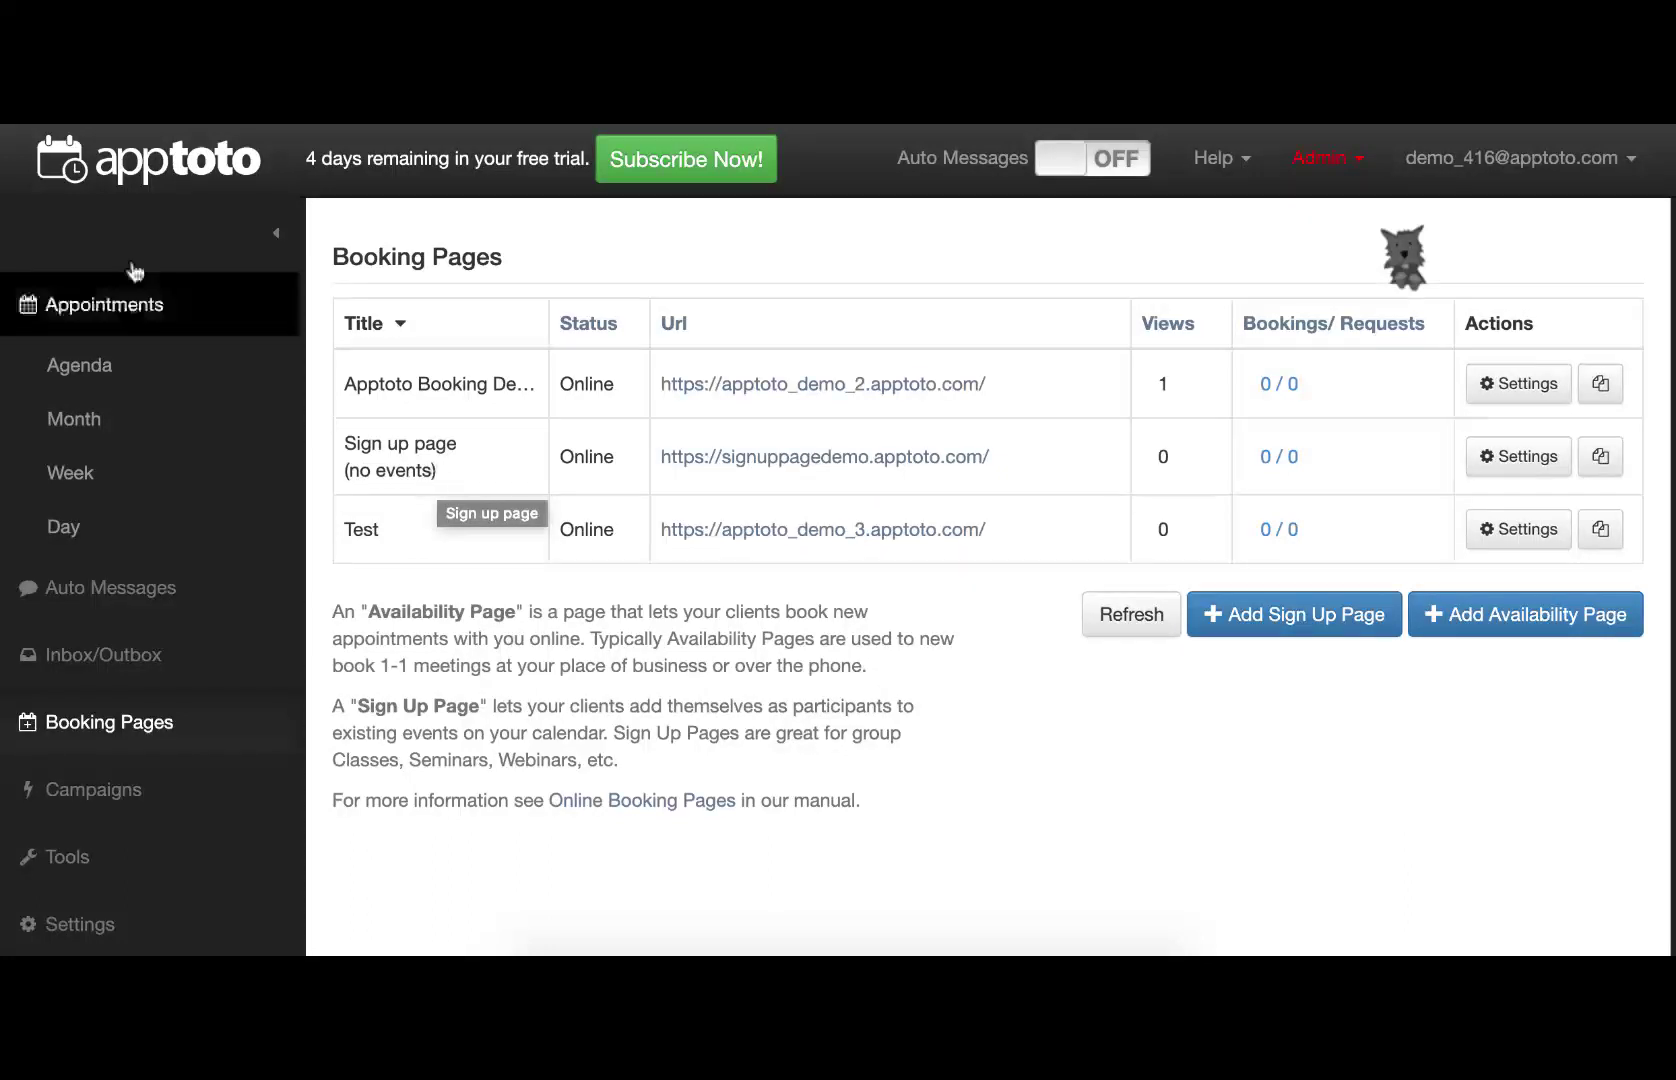
Add and save a new appointment titled 'Test' on 2019-11-05, 10:00–11:00 am.
click(123, 312)
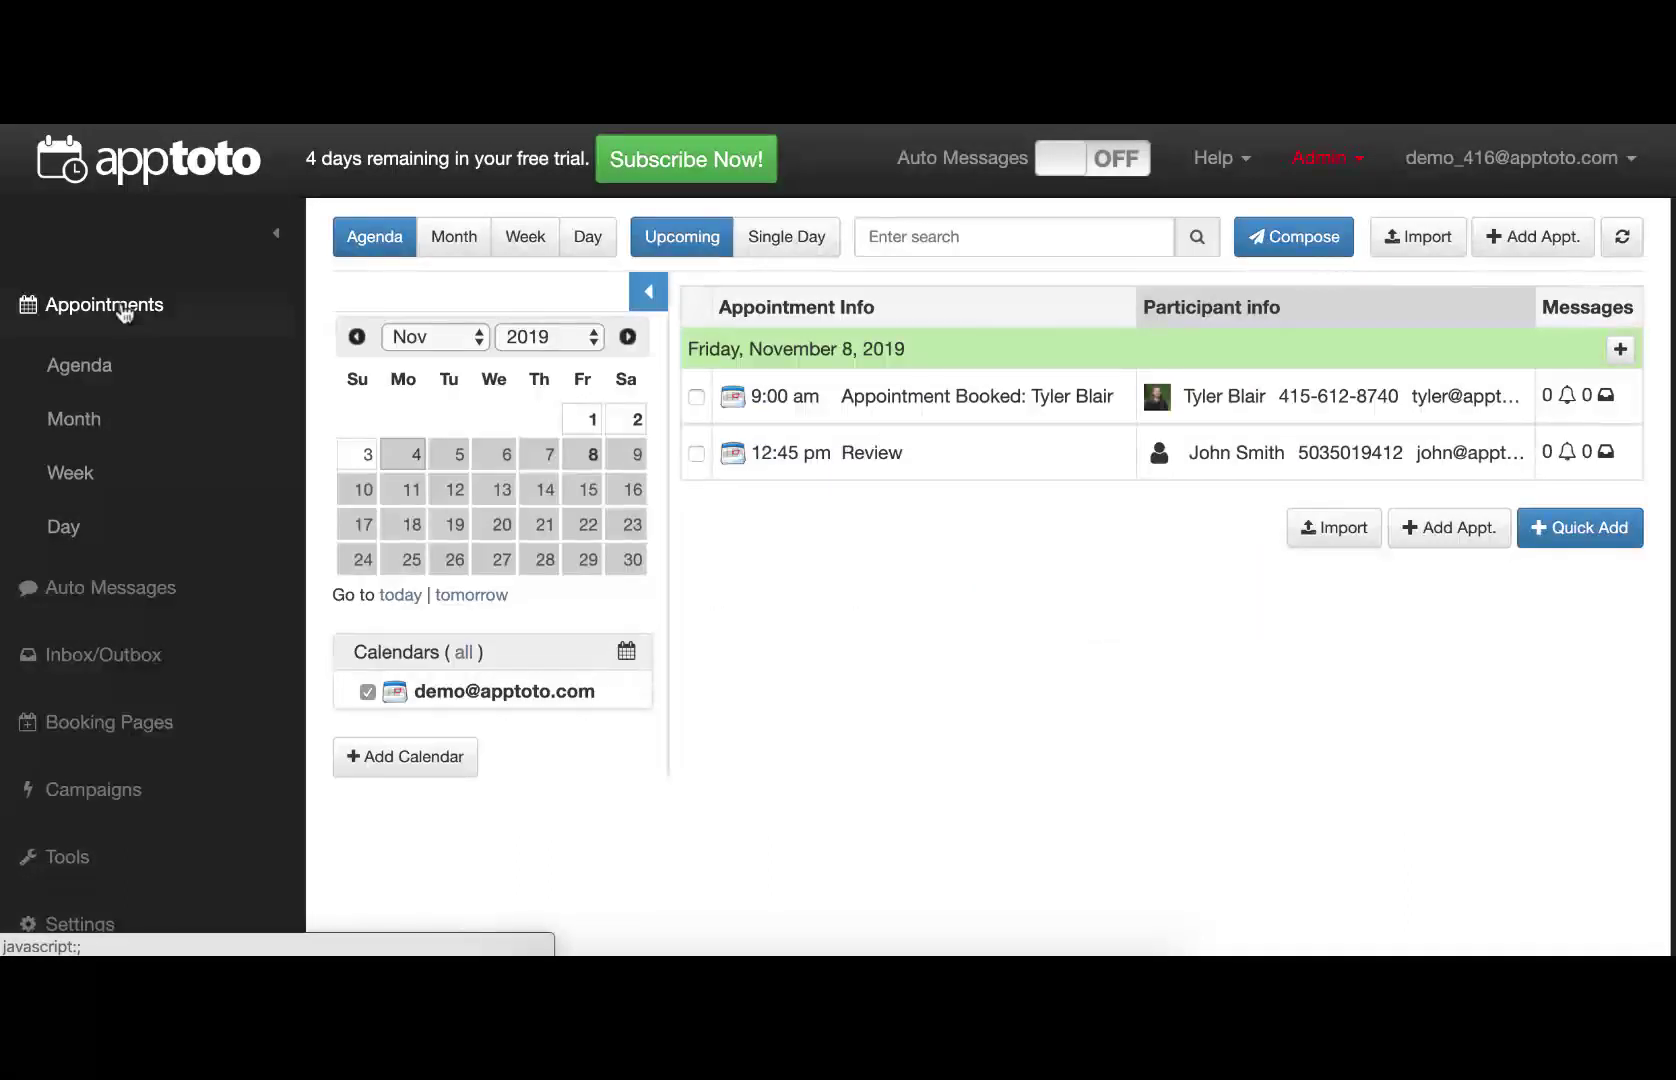
click(1535, 240)
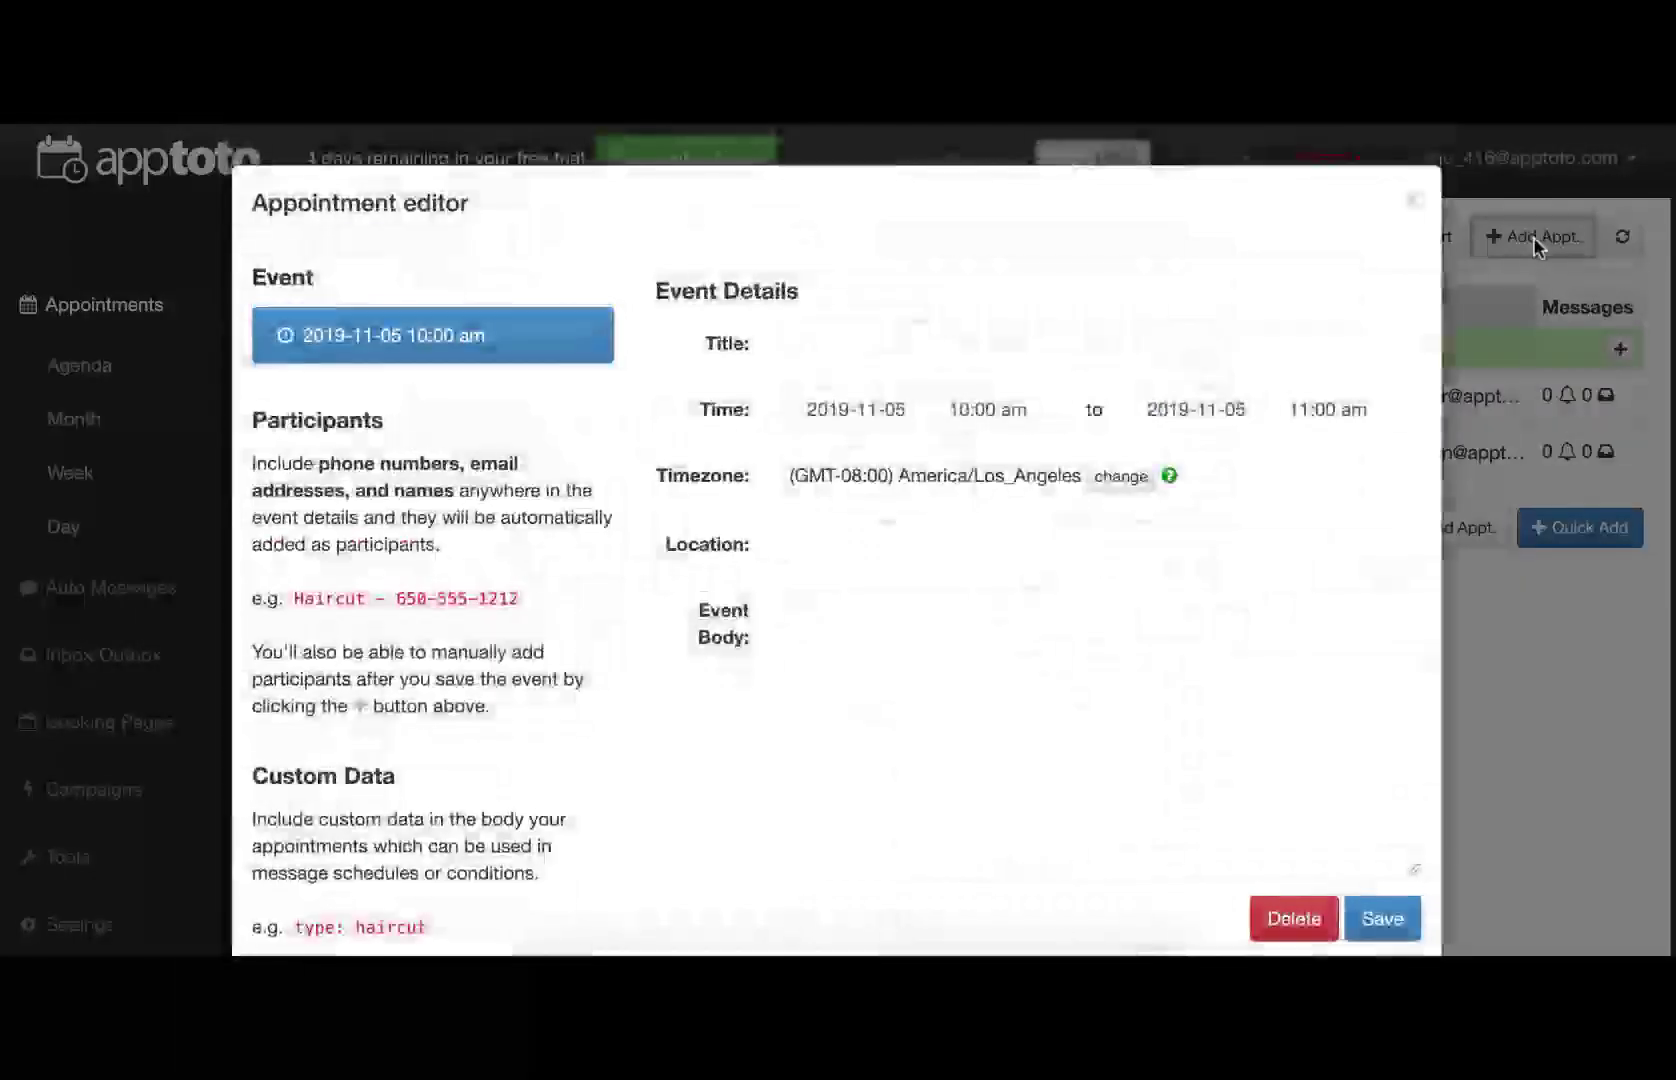
text(Test)
scroll(1390, 700, down, 2)
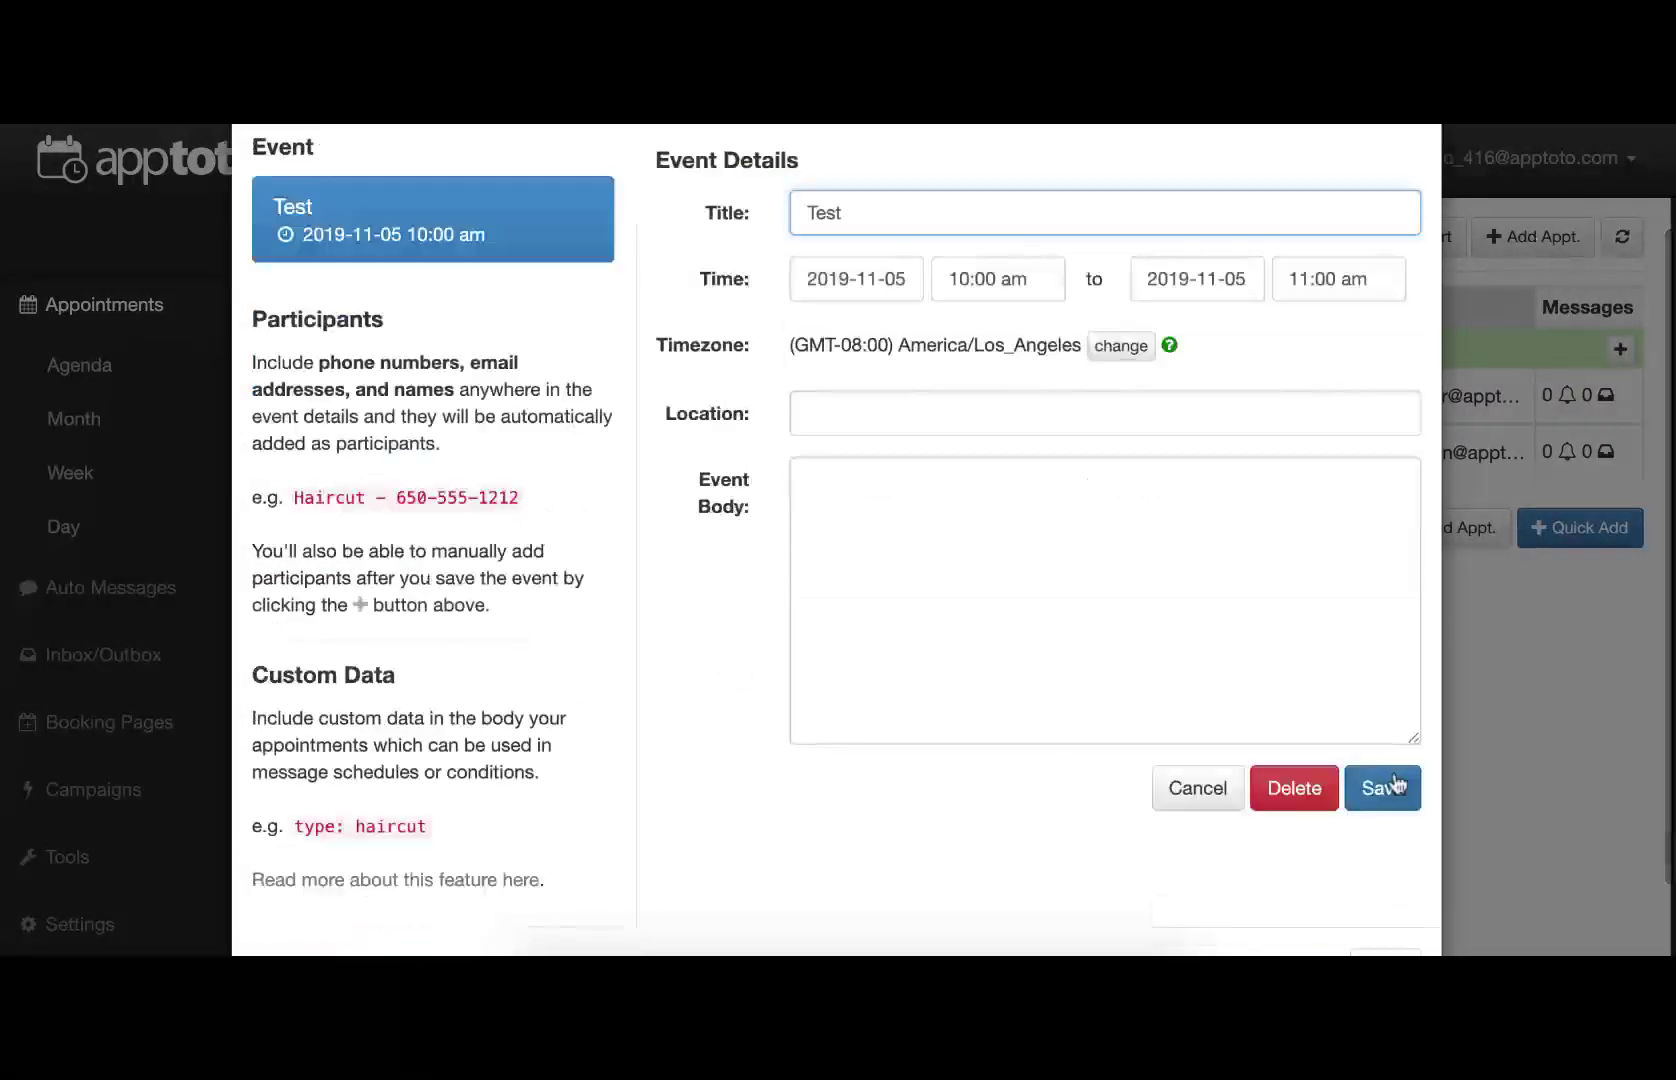
click(1392, 785)
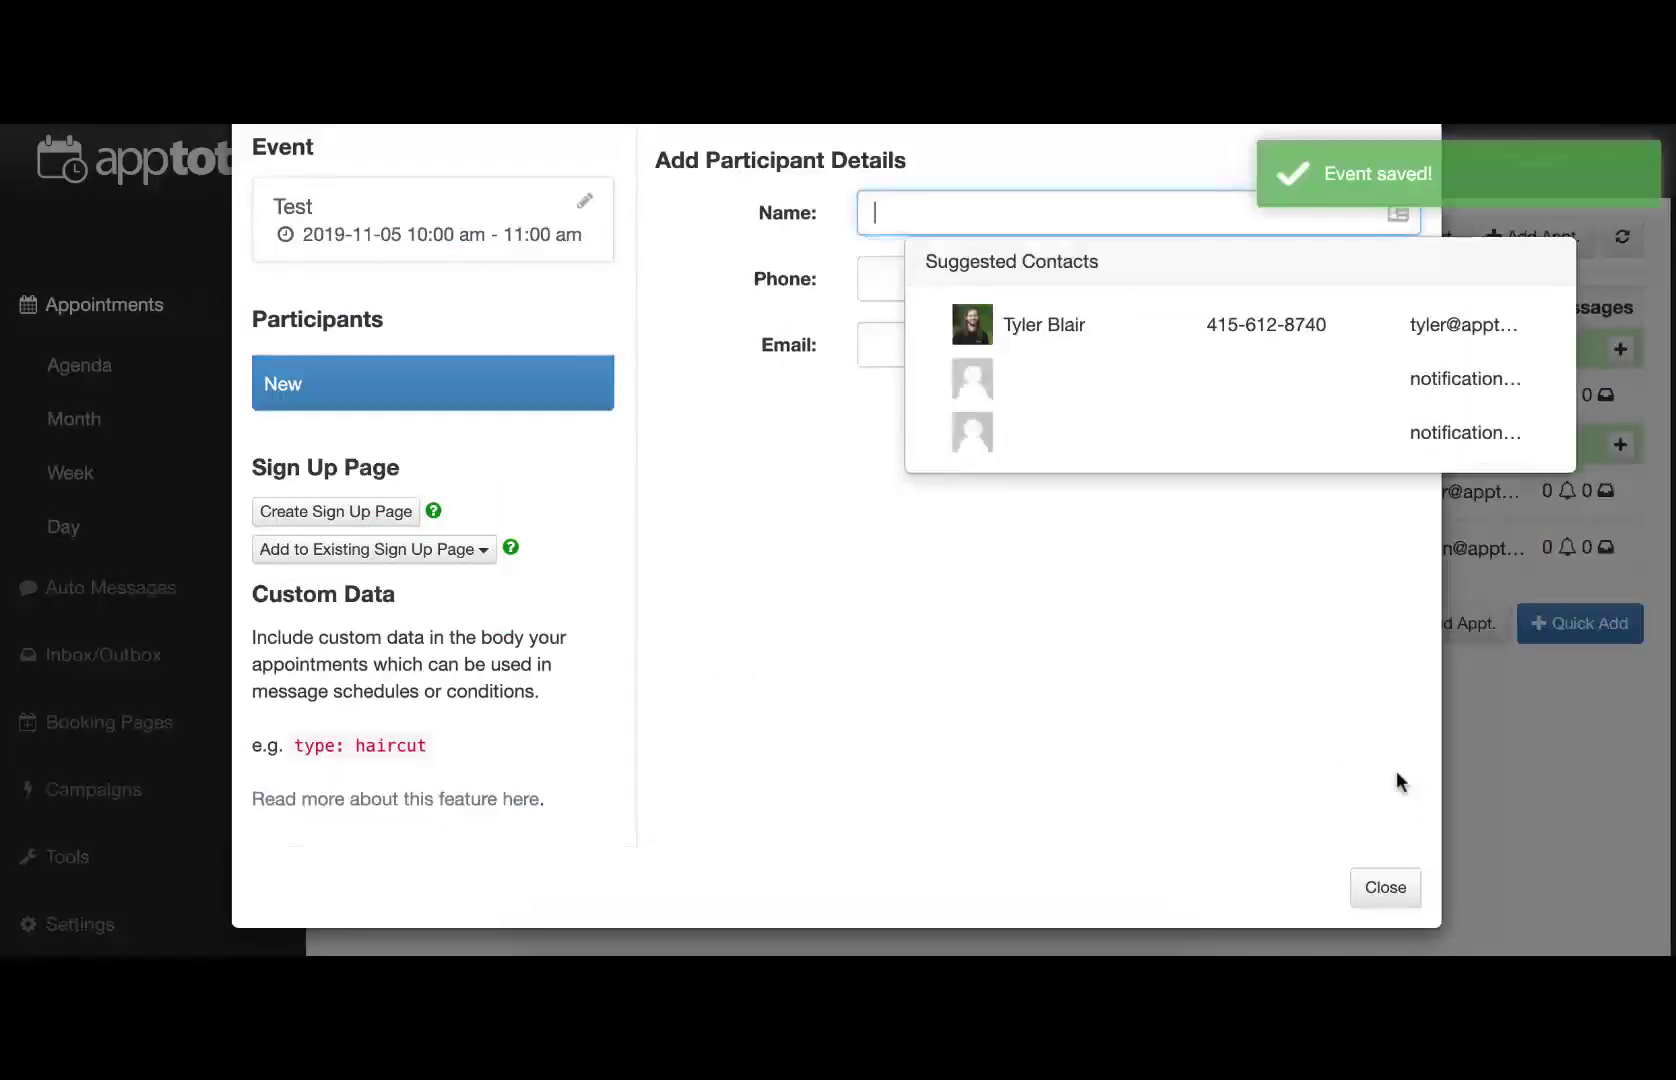
Attach the Test event to the existing sign-up page.
click(884, 618)
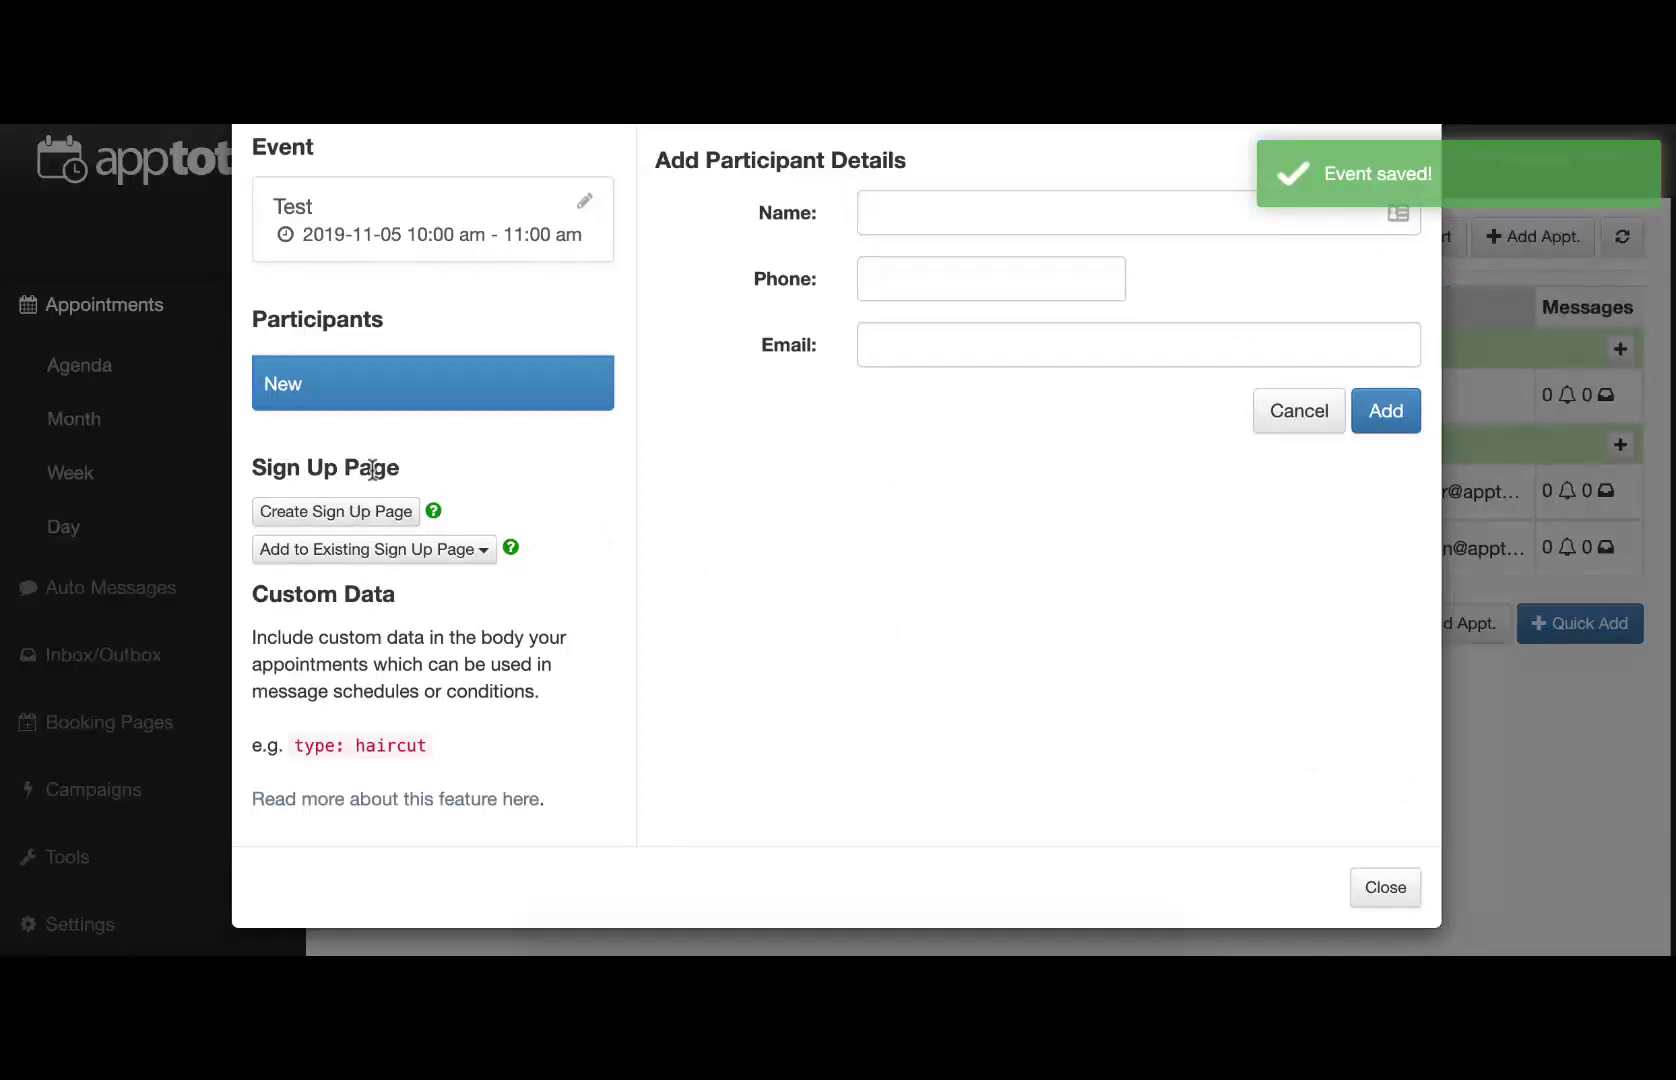
click(397, 549)
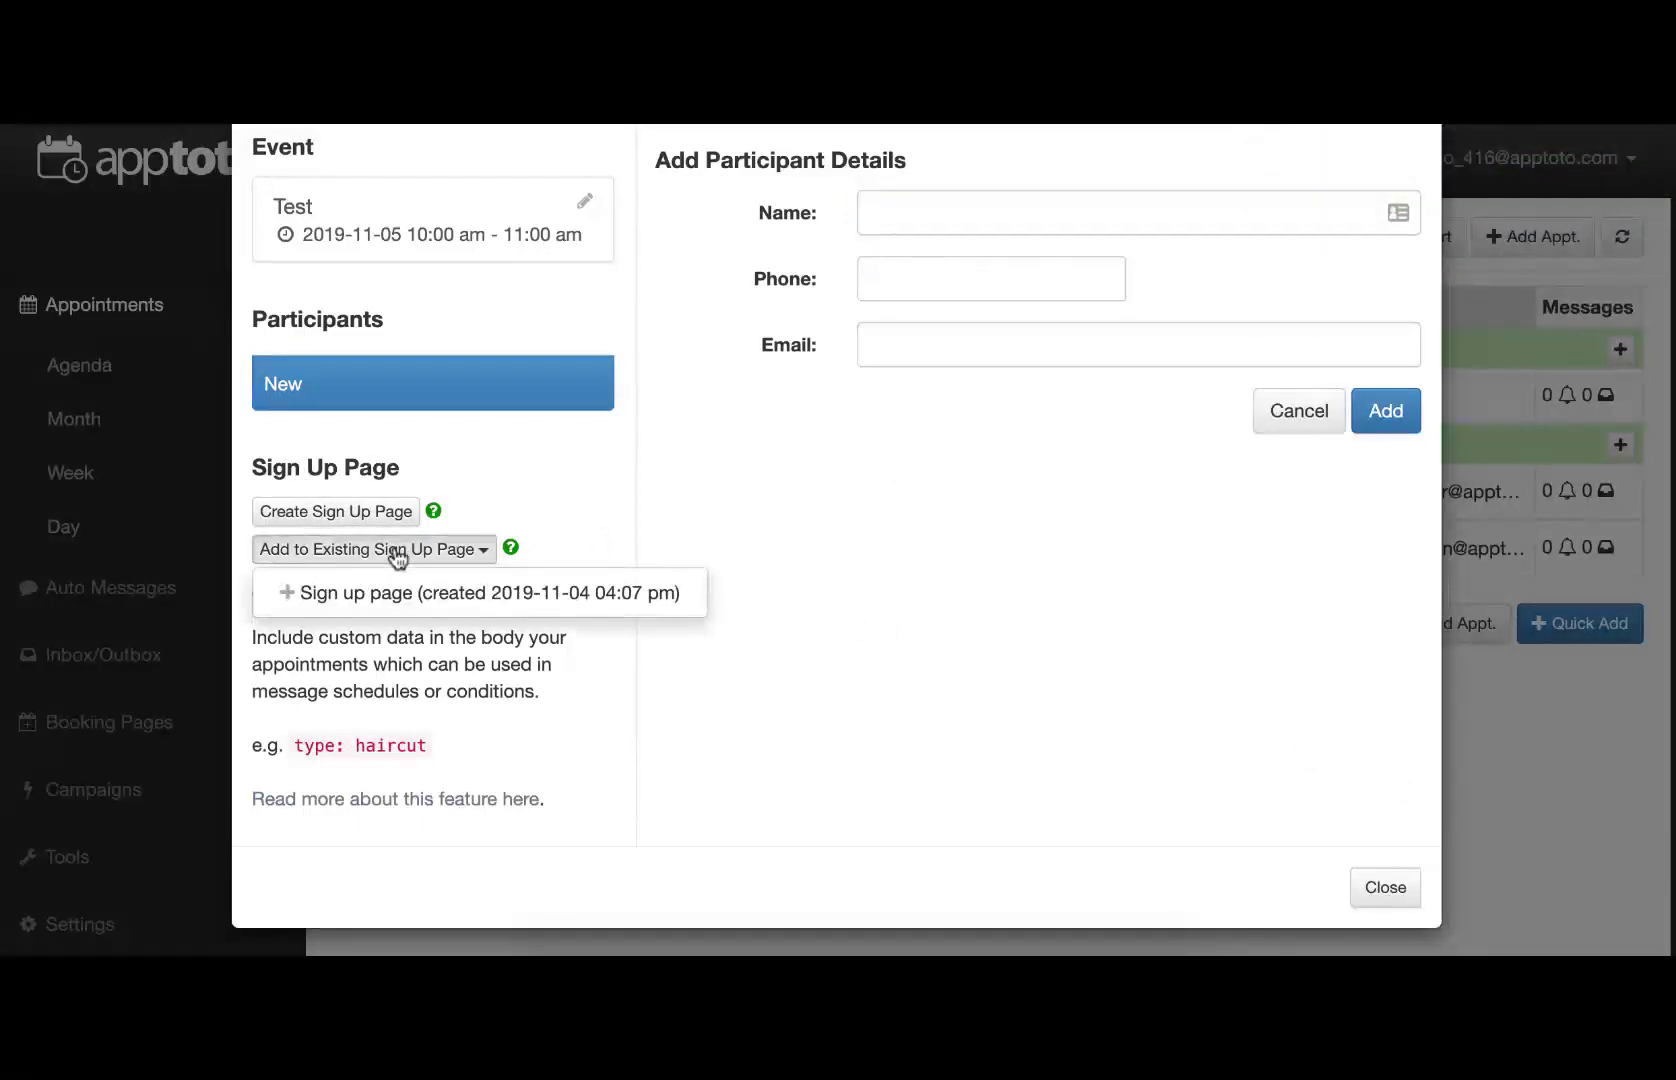
click(416, 593)
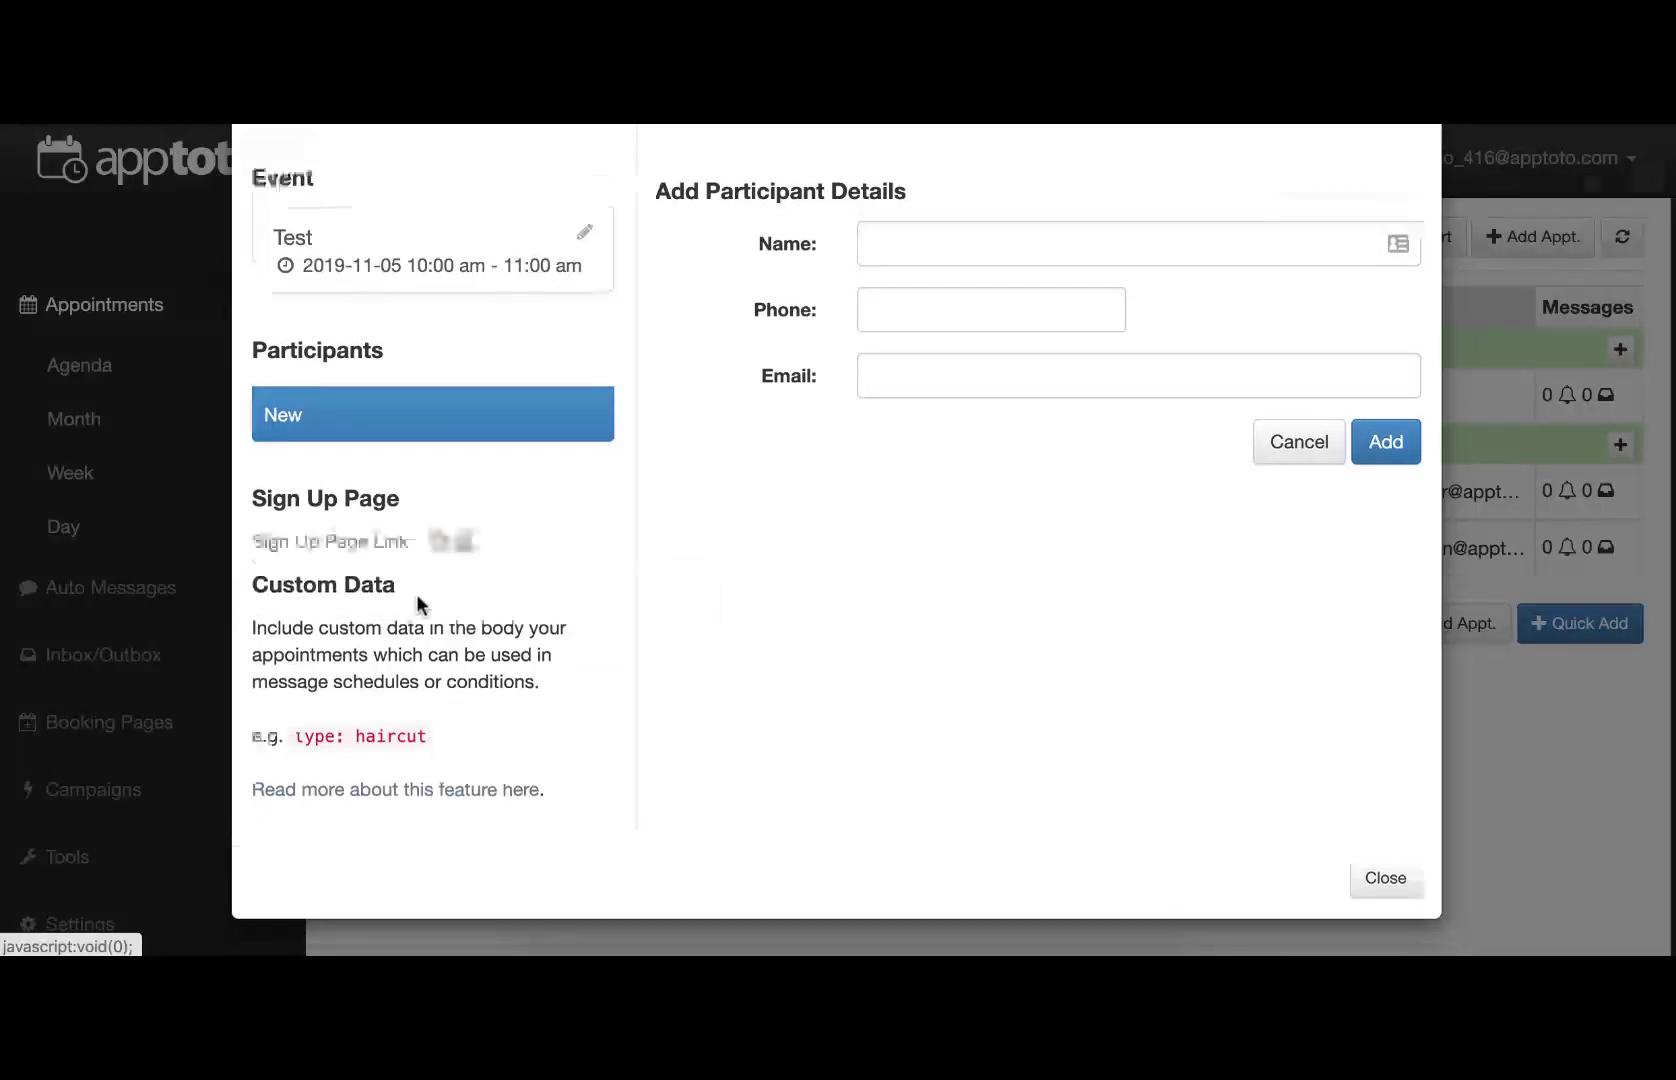
Book a place on the Test event via its public sign-up page, verifying a mobile number with the SMS code.
click(331, 544)
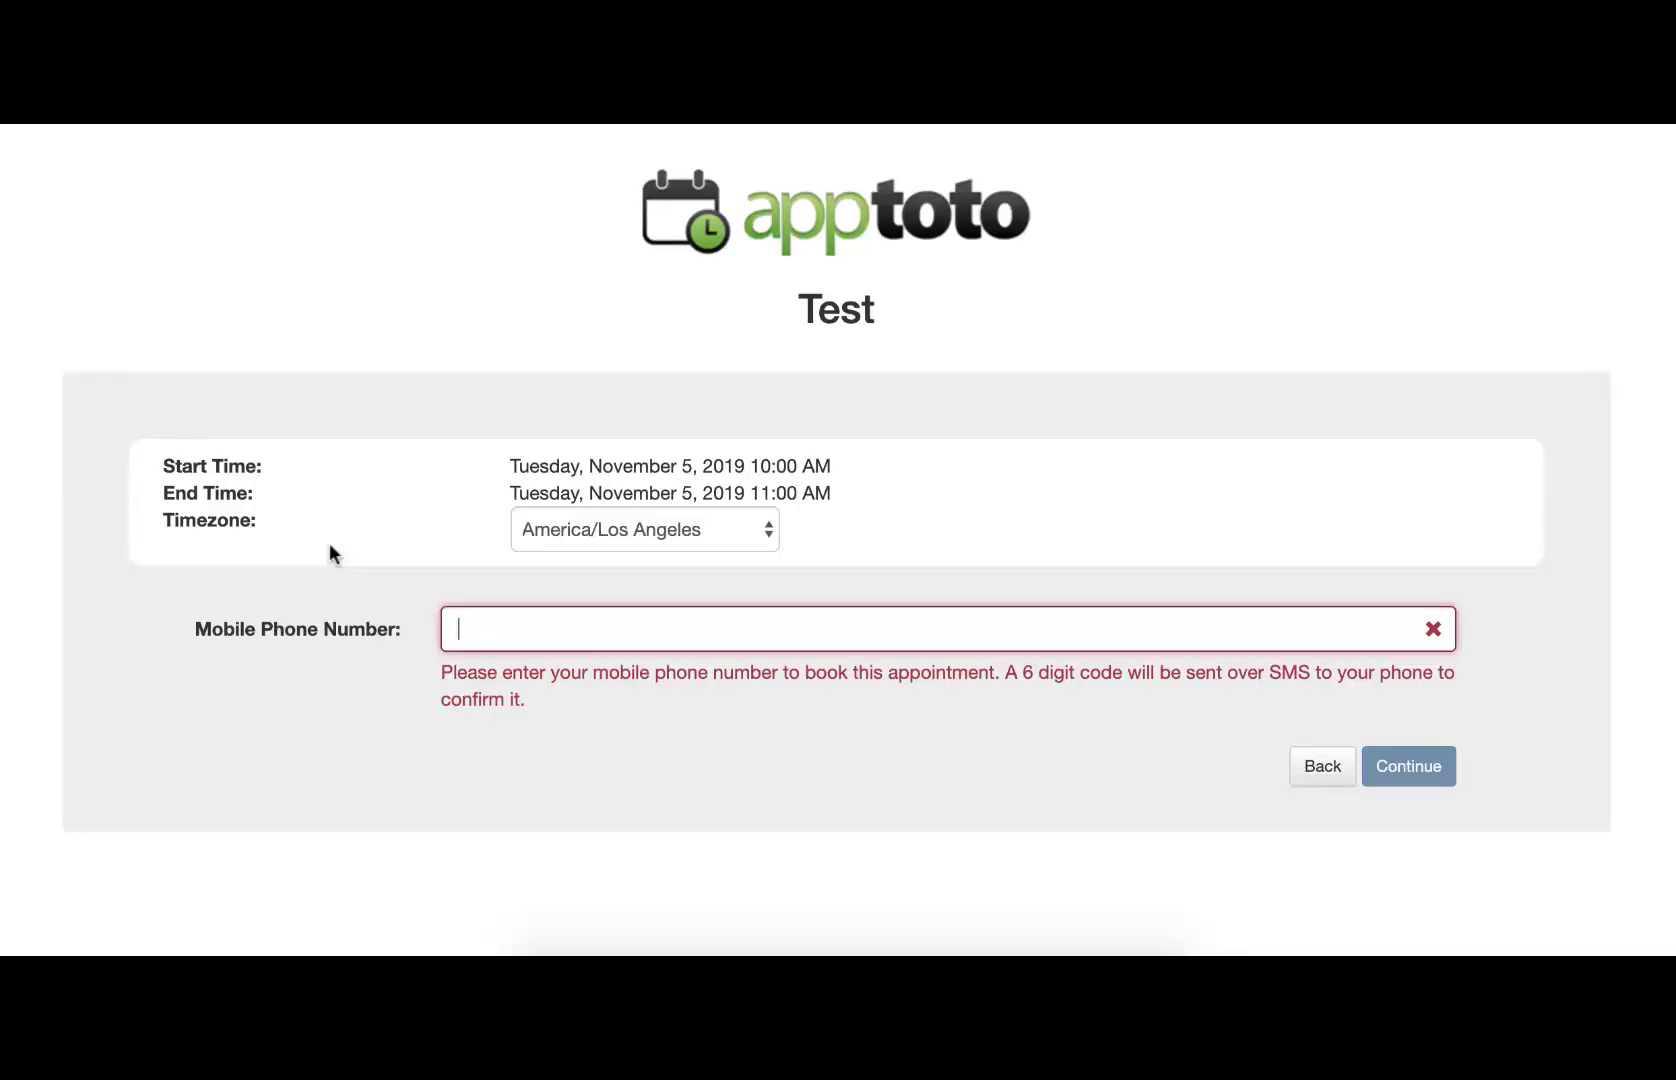
click(1420, 765)
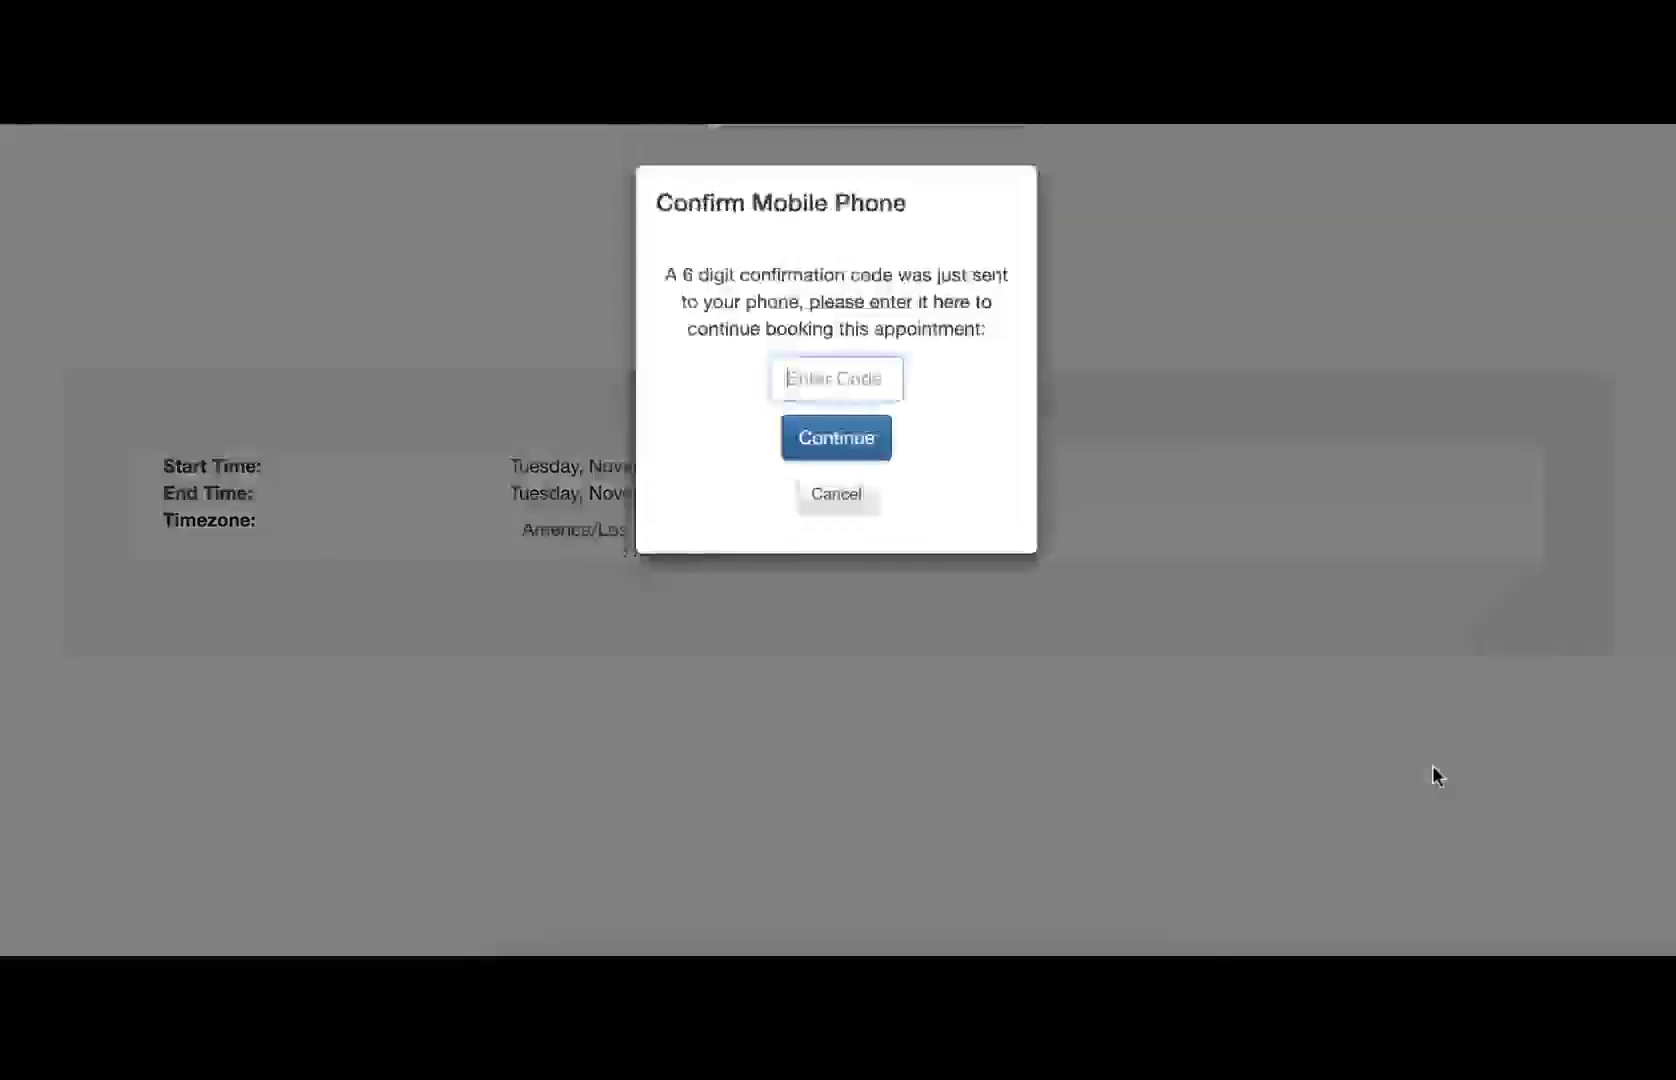
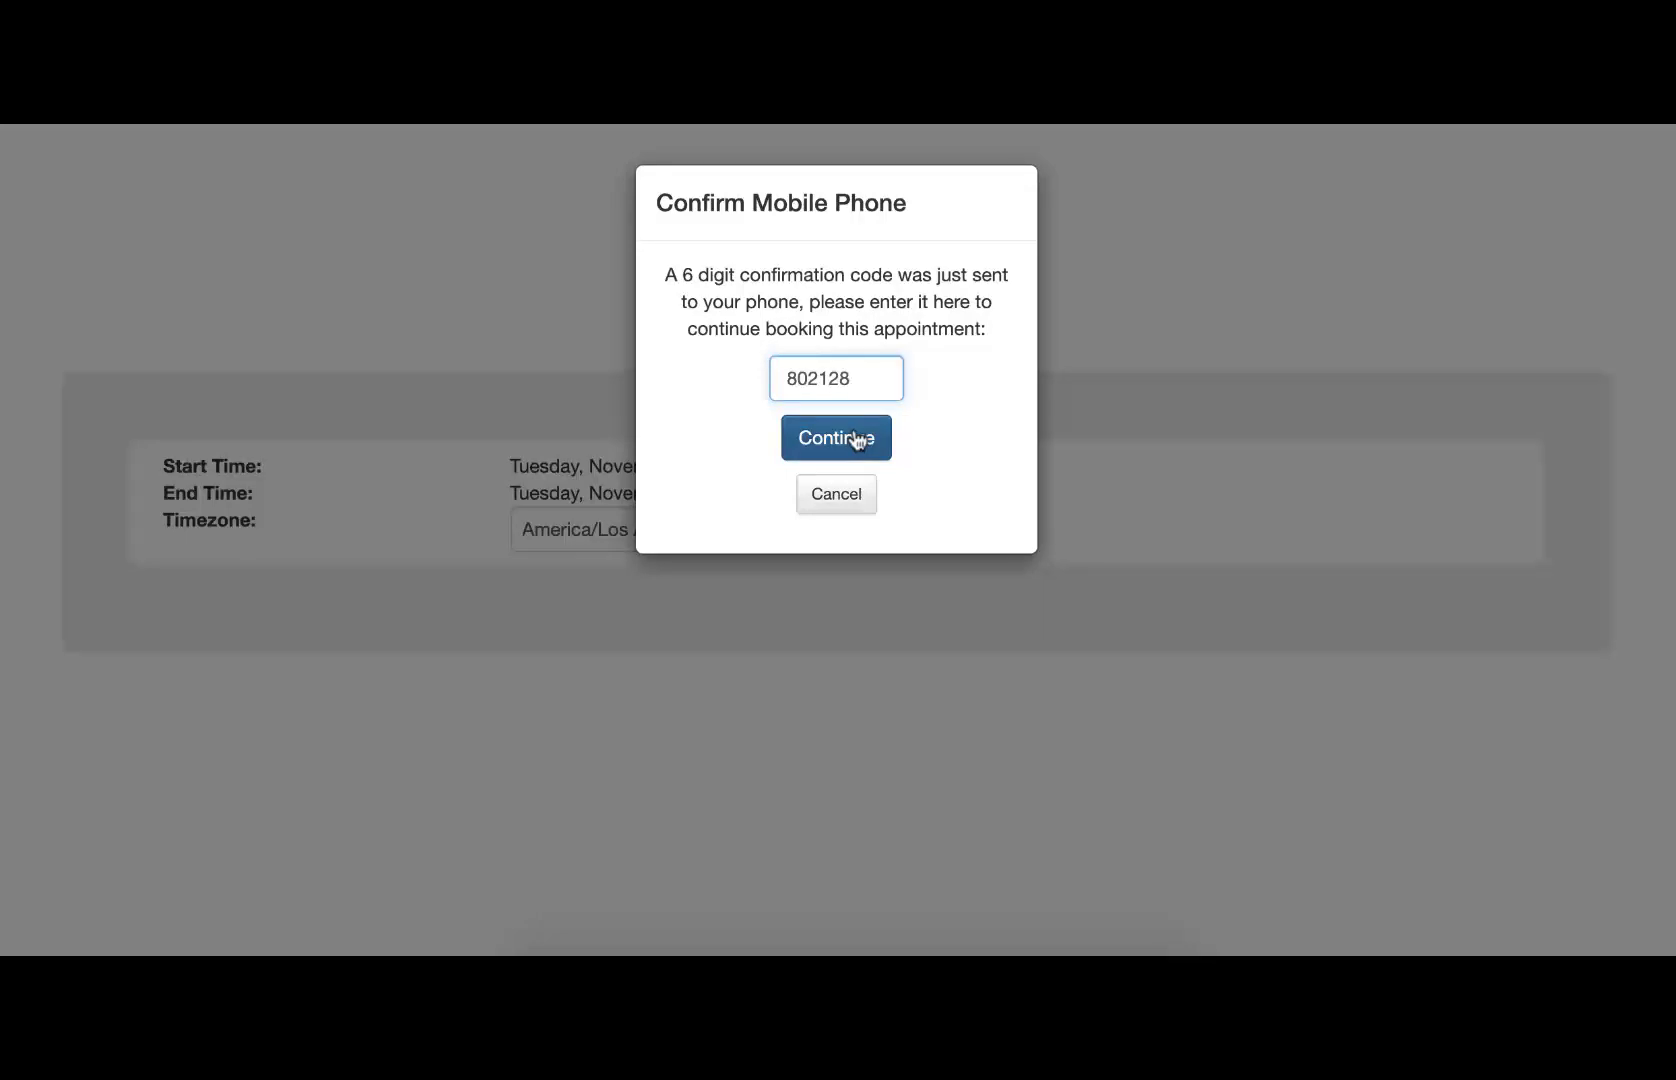
click(857, 441)
click(1408, 819)
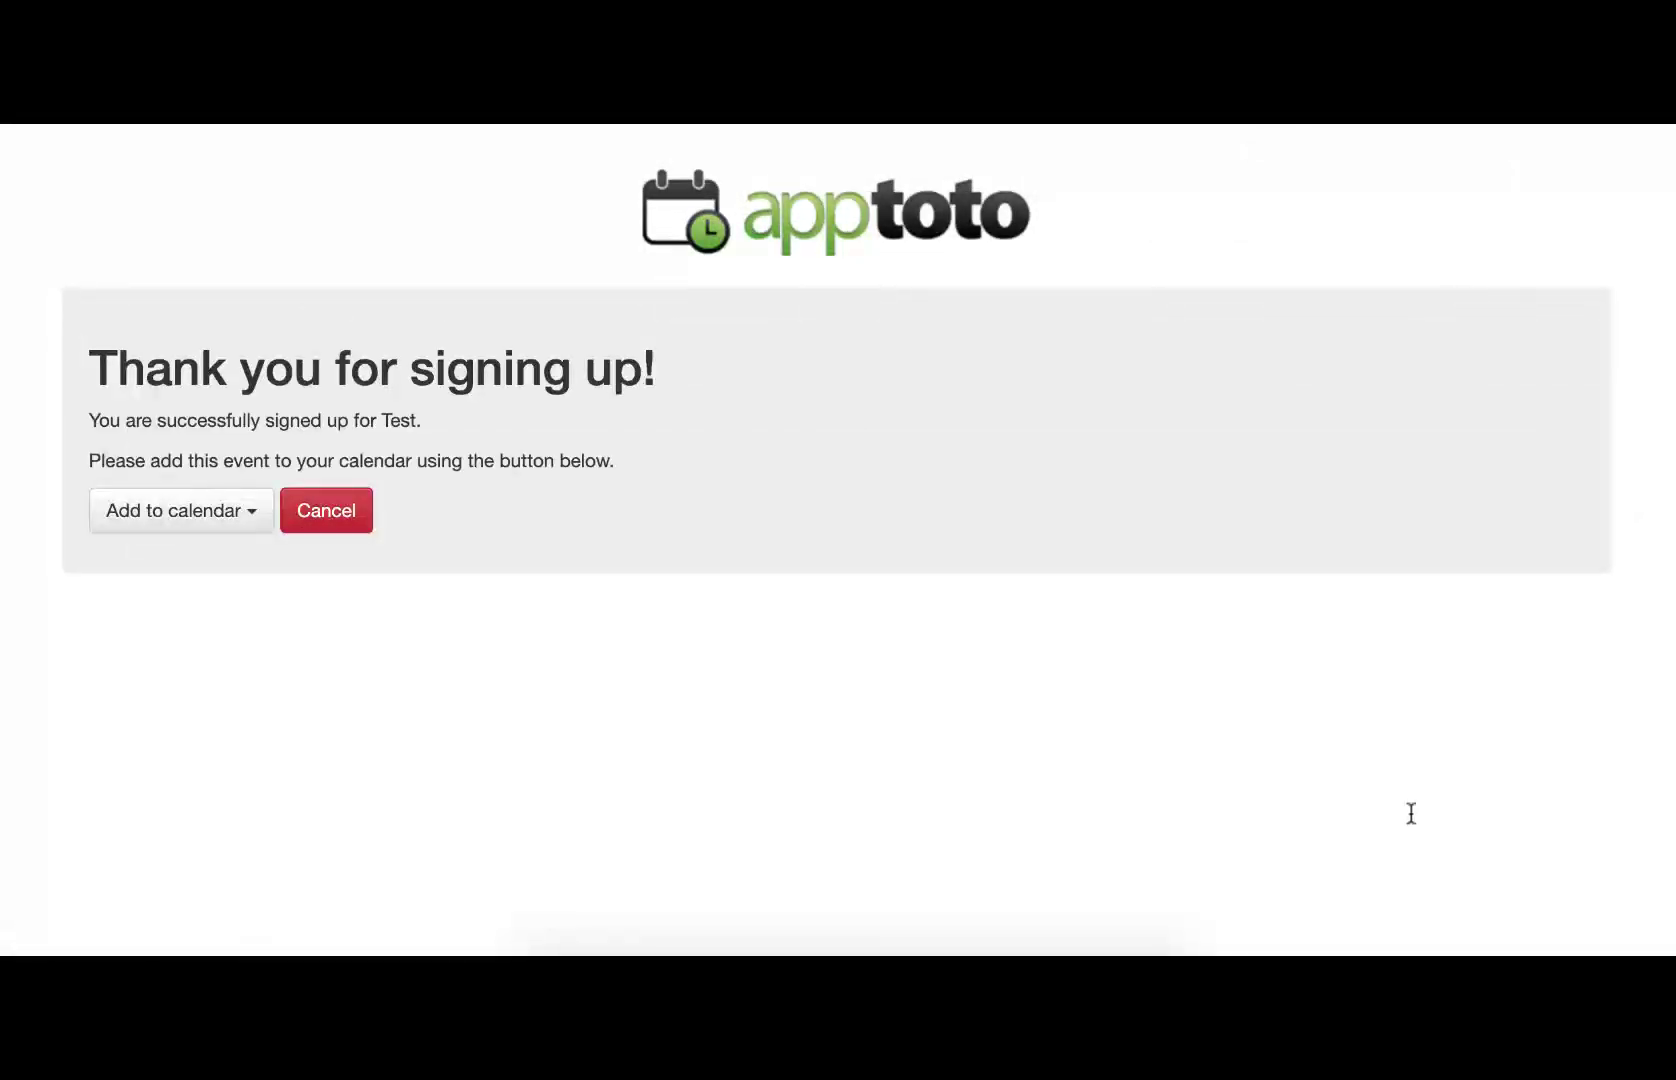